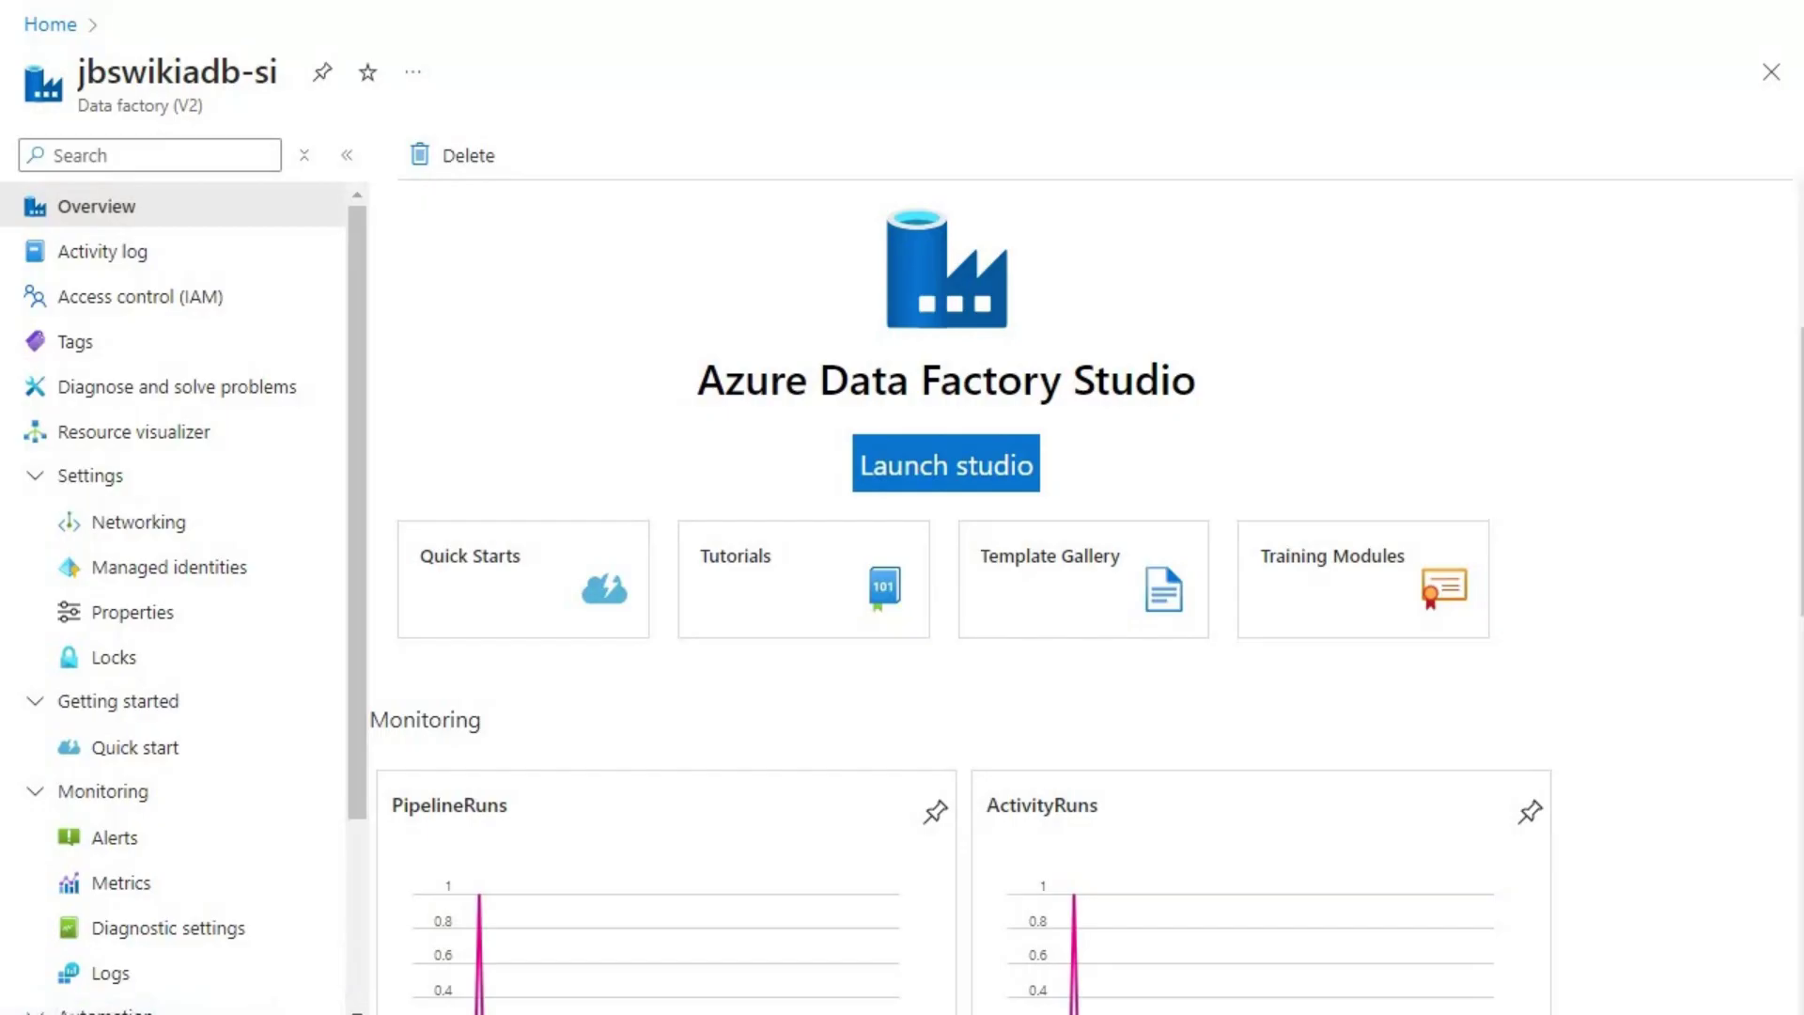
# Step: Start a built-in copy task that runs once now in the jbswikiadb-si data factory studio and proceed to its source settings
pyautogui.click(752, 2)
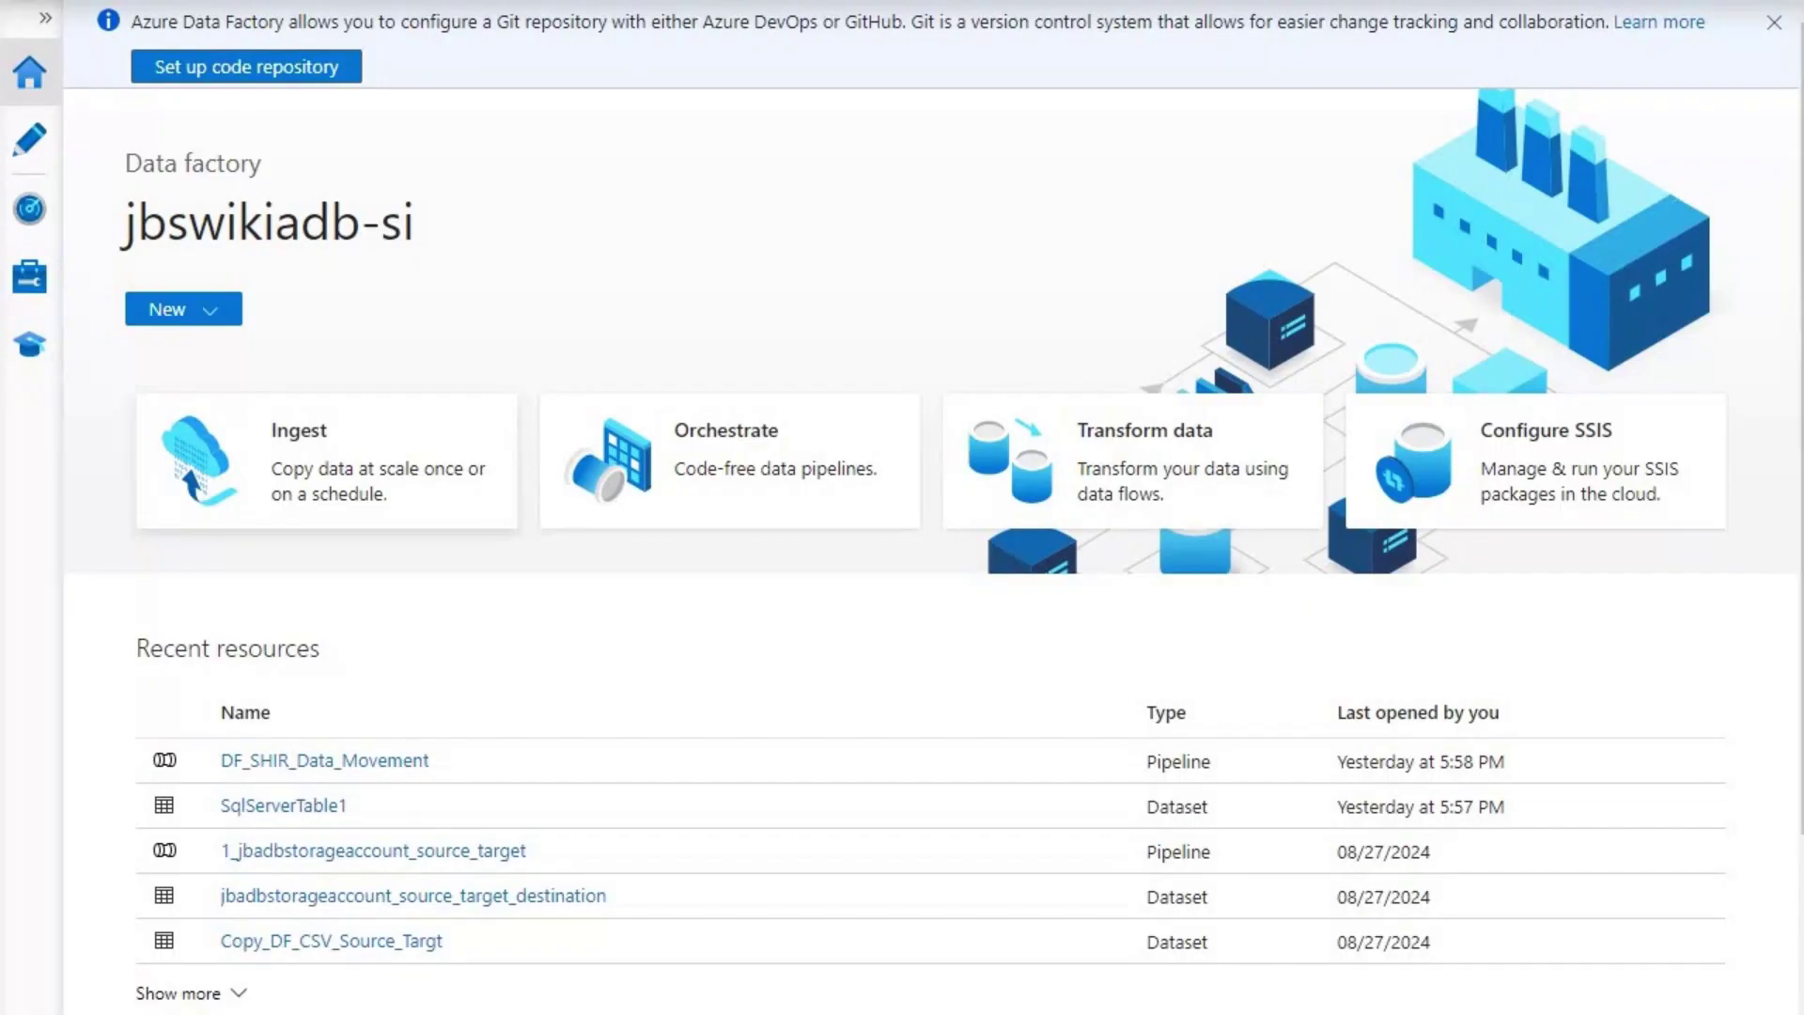
pyautogui.click(327, 460)
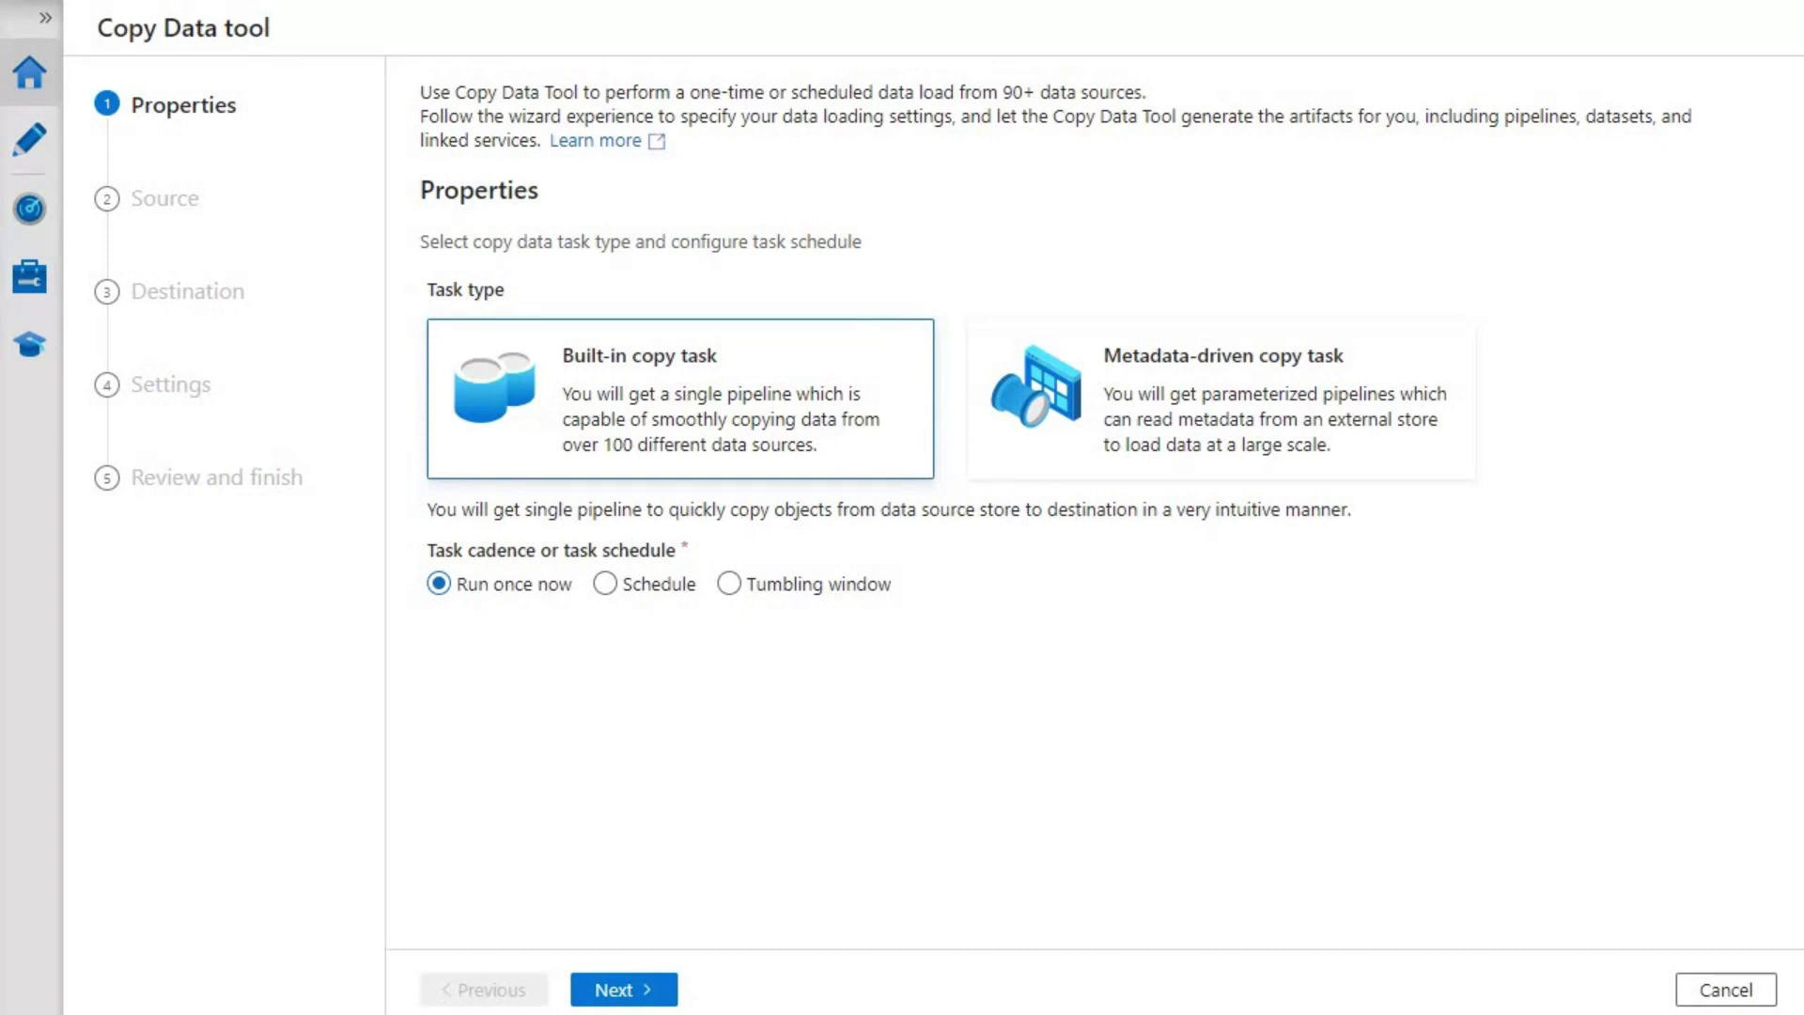
pyautogui.click(623, 989)
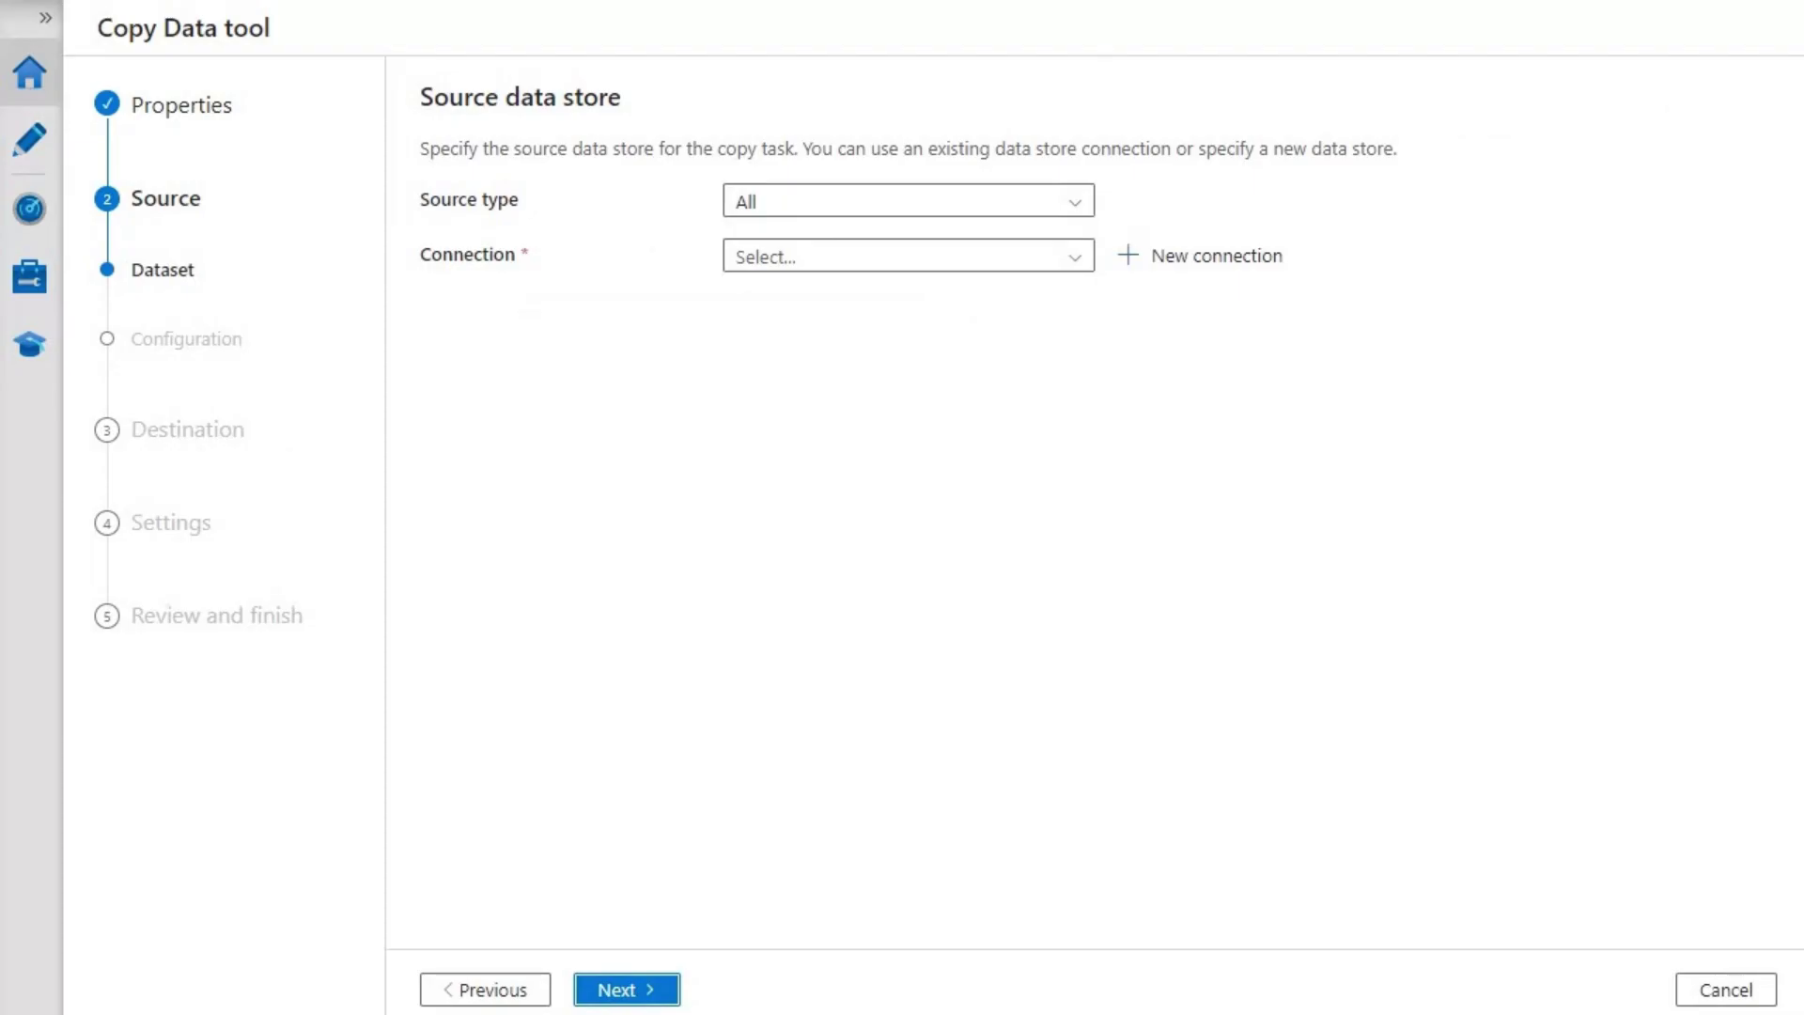
# Step: Switch to the Azure portal and examine the finance containers of storage accounts jbdem01 and jbdem02
pyautogui.click(996, 1)
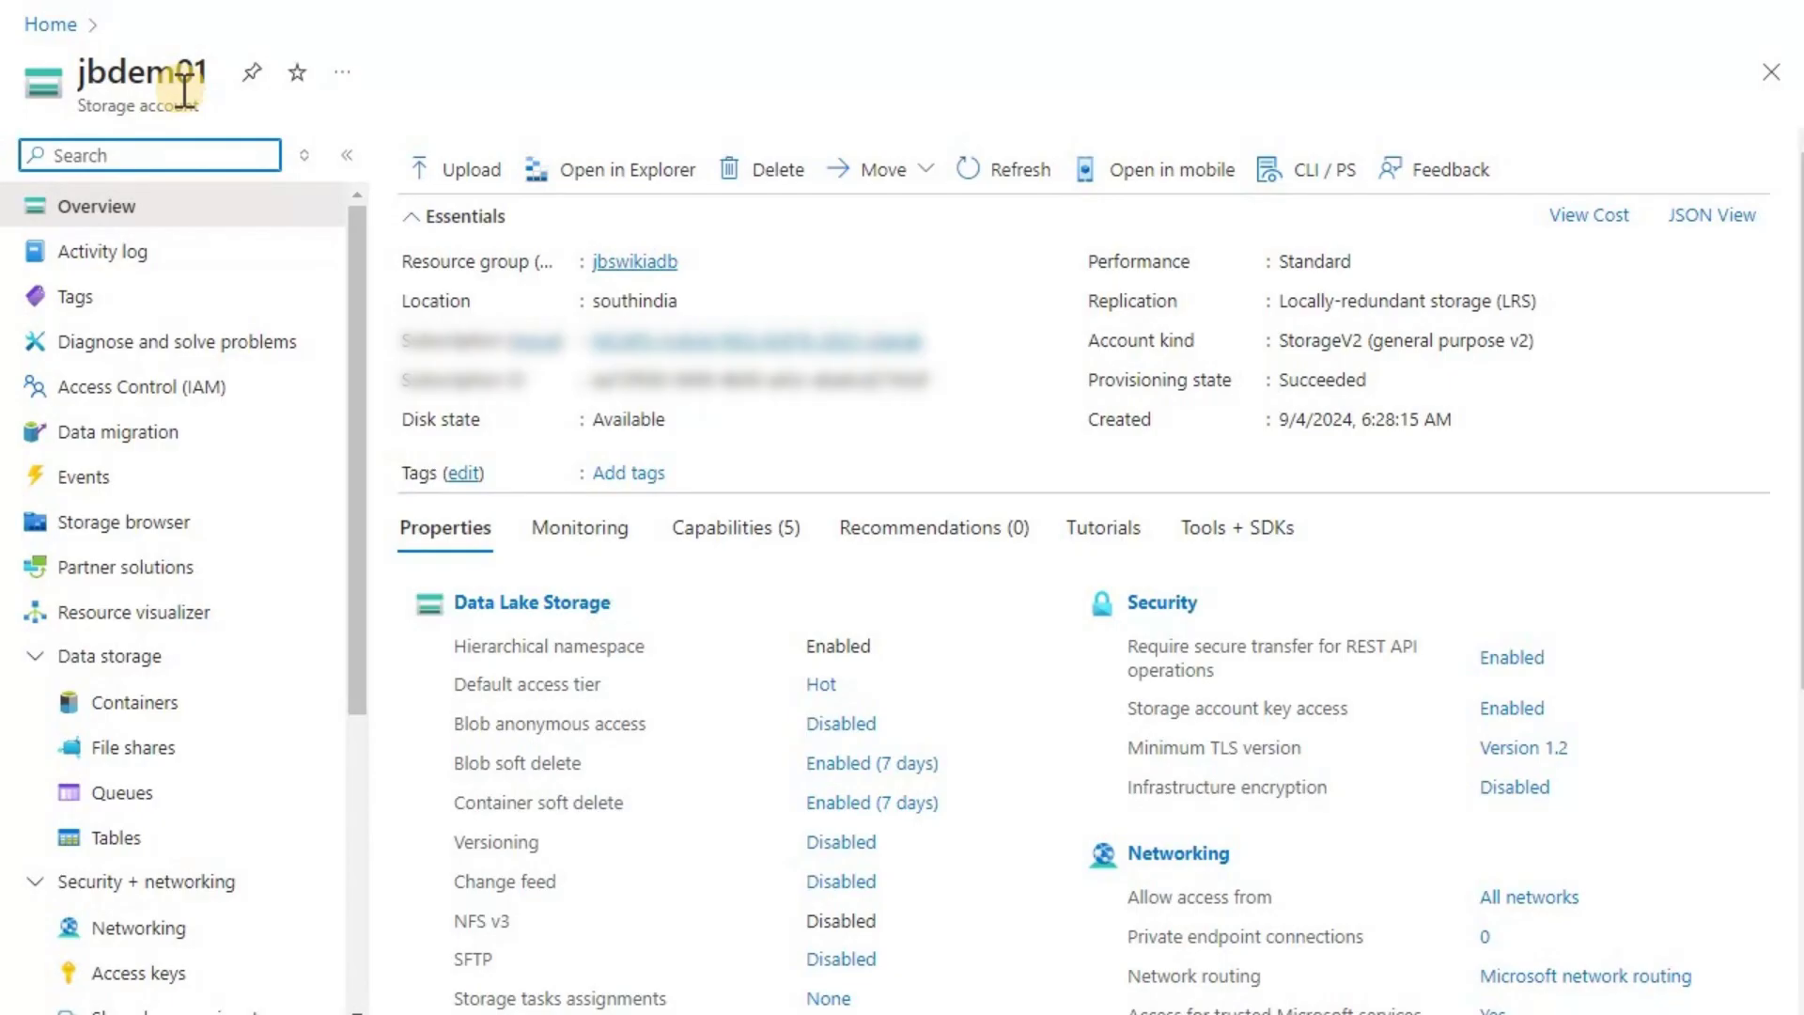
pyautogui.click(147, 714)
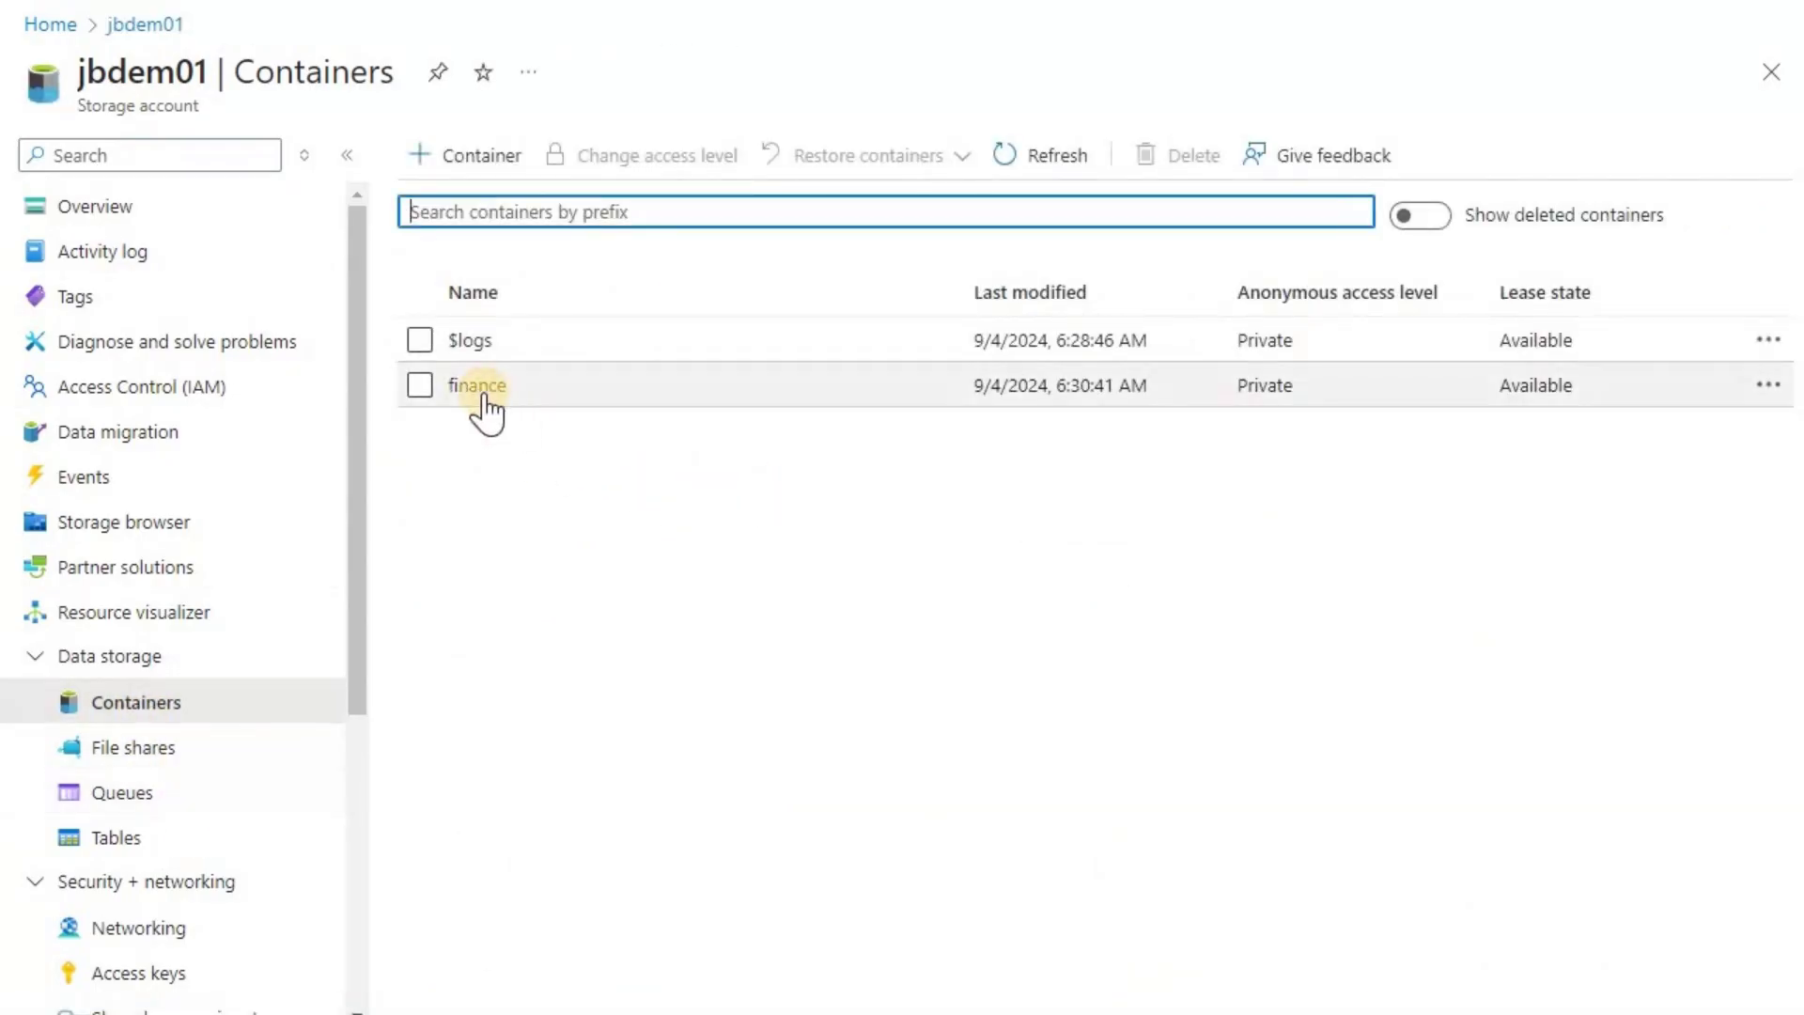
pyautogui.click(479, 387)
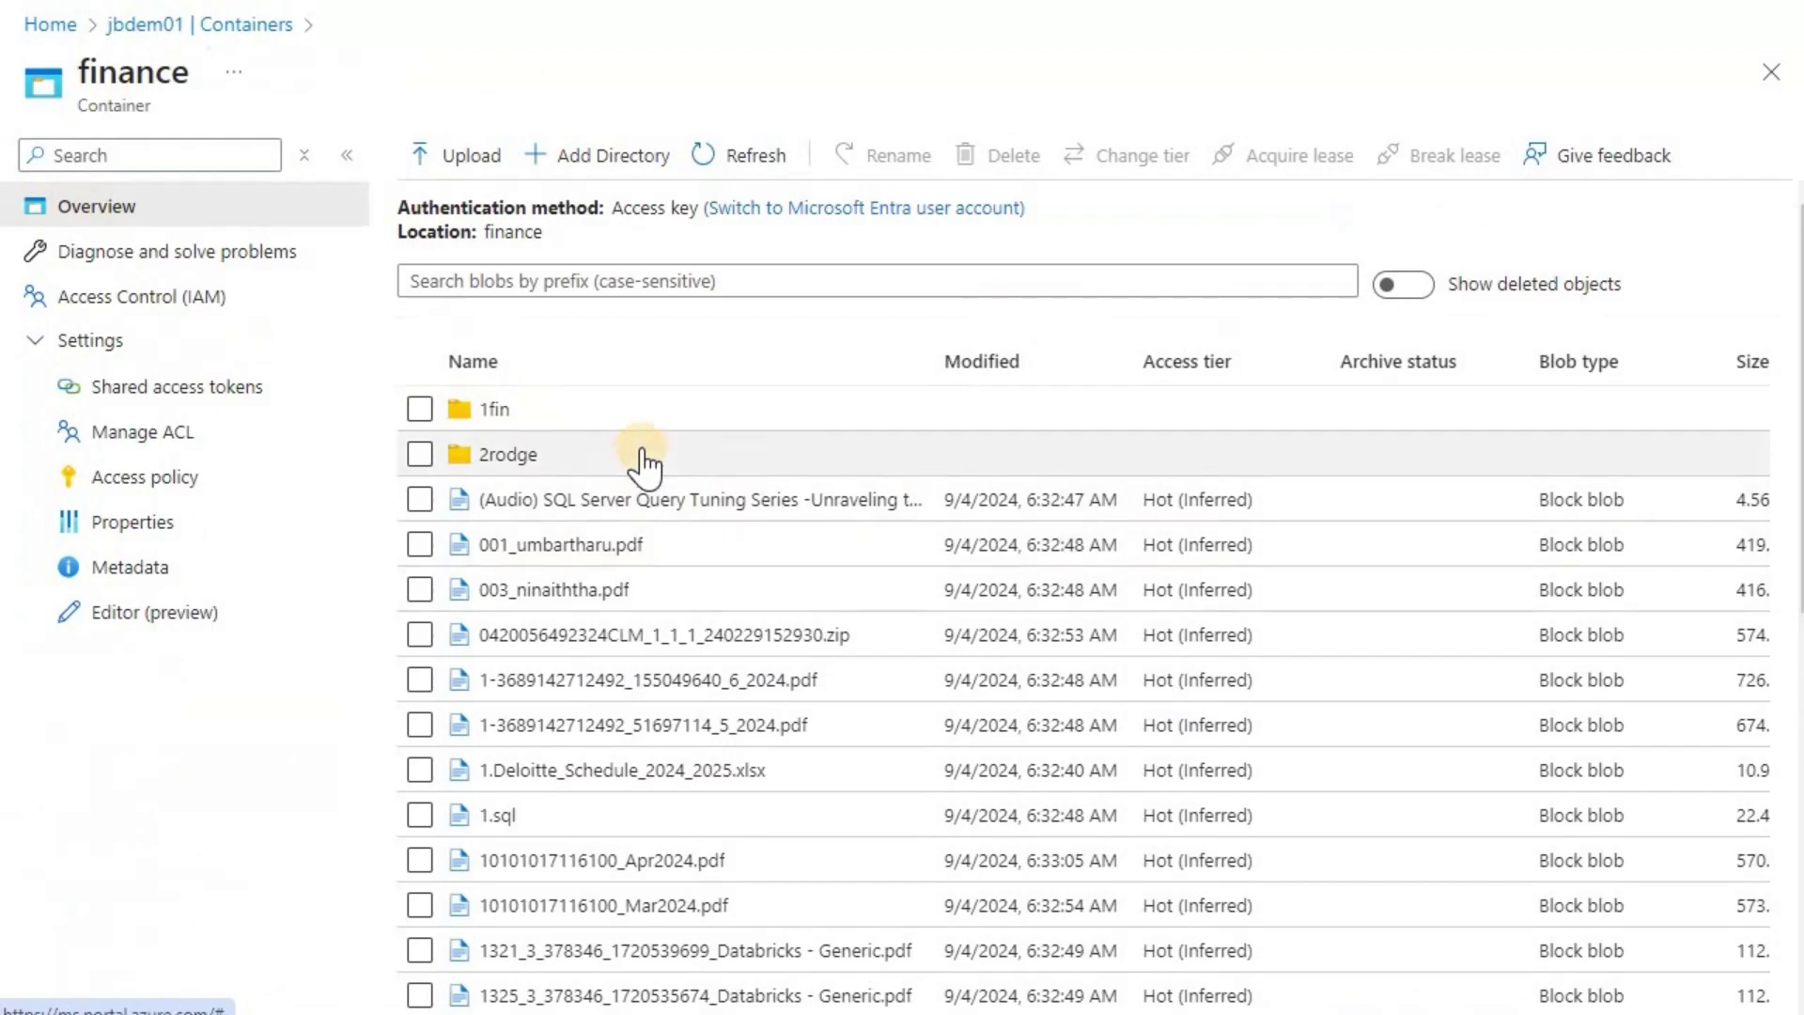
pyautogui.scroll(-6, 700, 470)
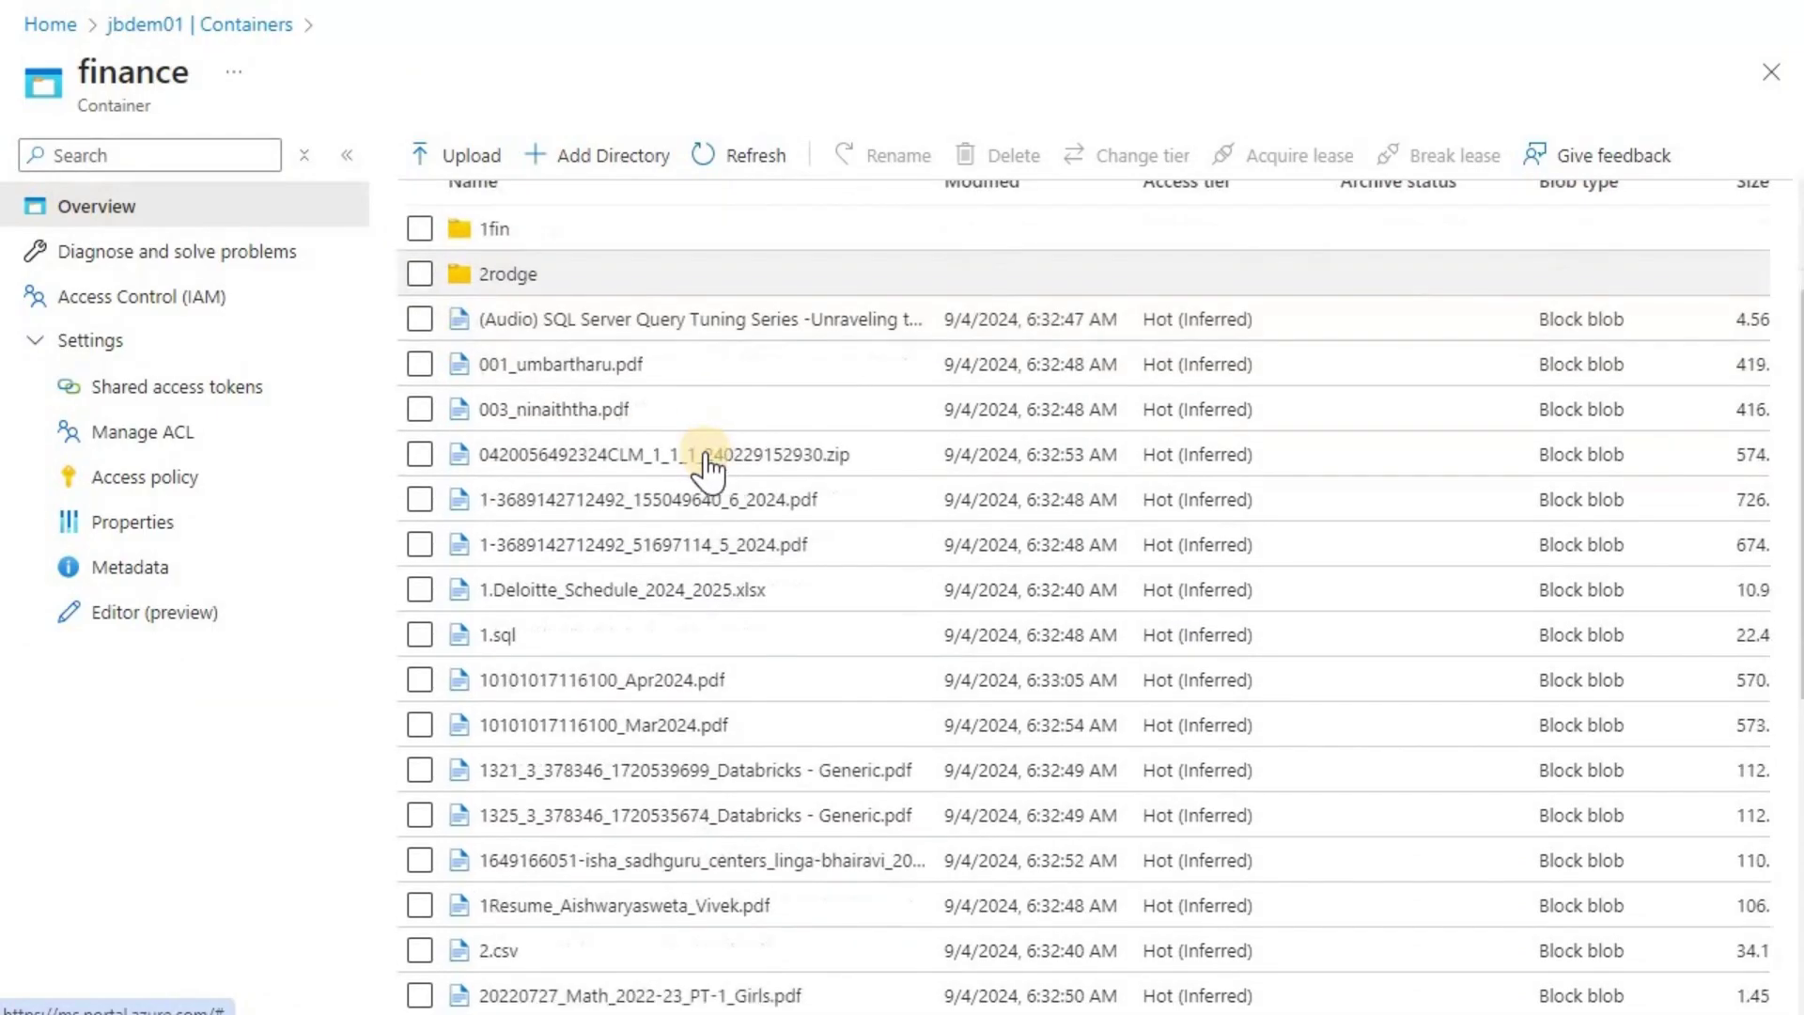
pyautogui.scroll(-3, 709, 467)
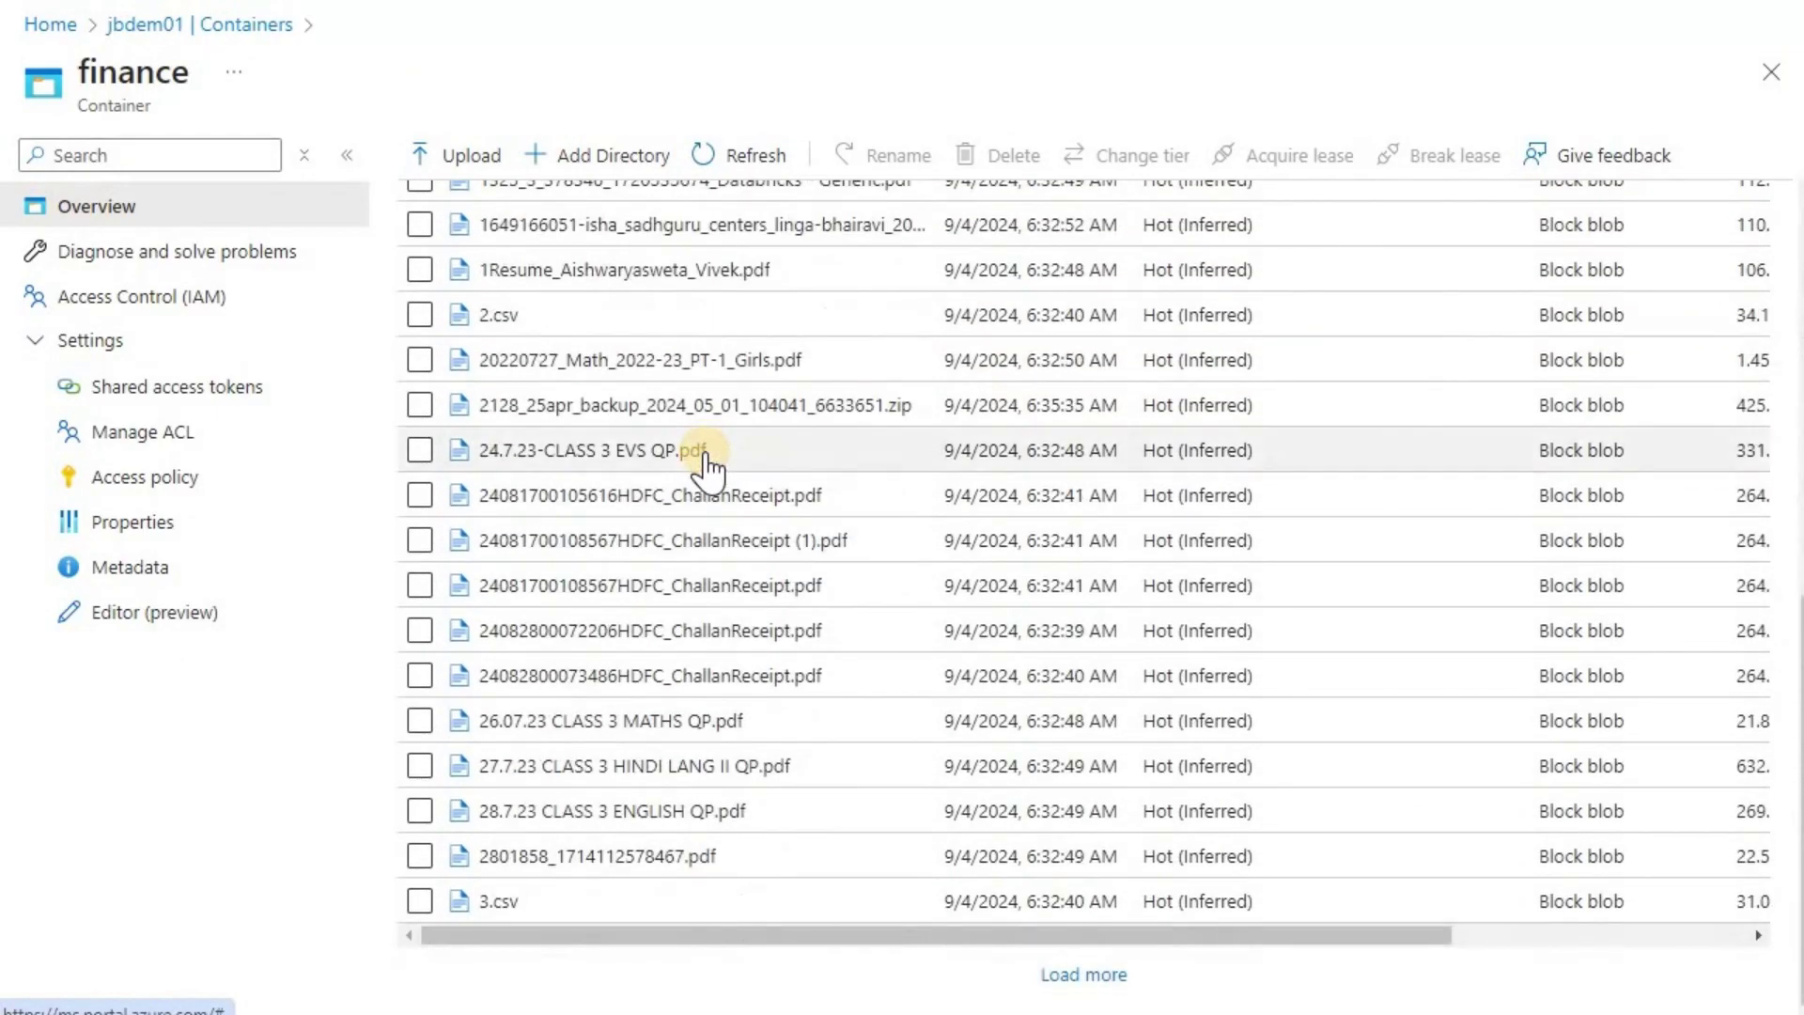
pyautogui.scroll(2, 710, 467)
pyautogui.scroll(-2, 711, 470)
pyautogui.scroll(9, 706, 466)
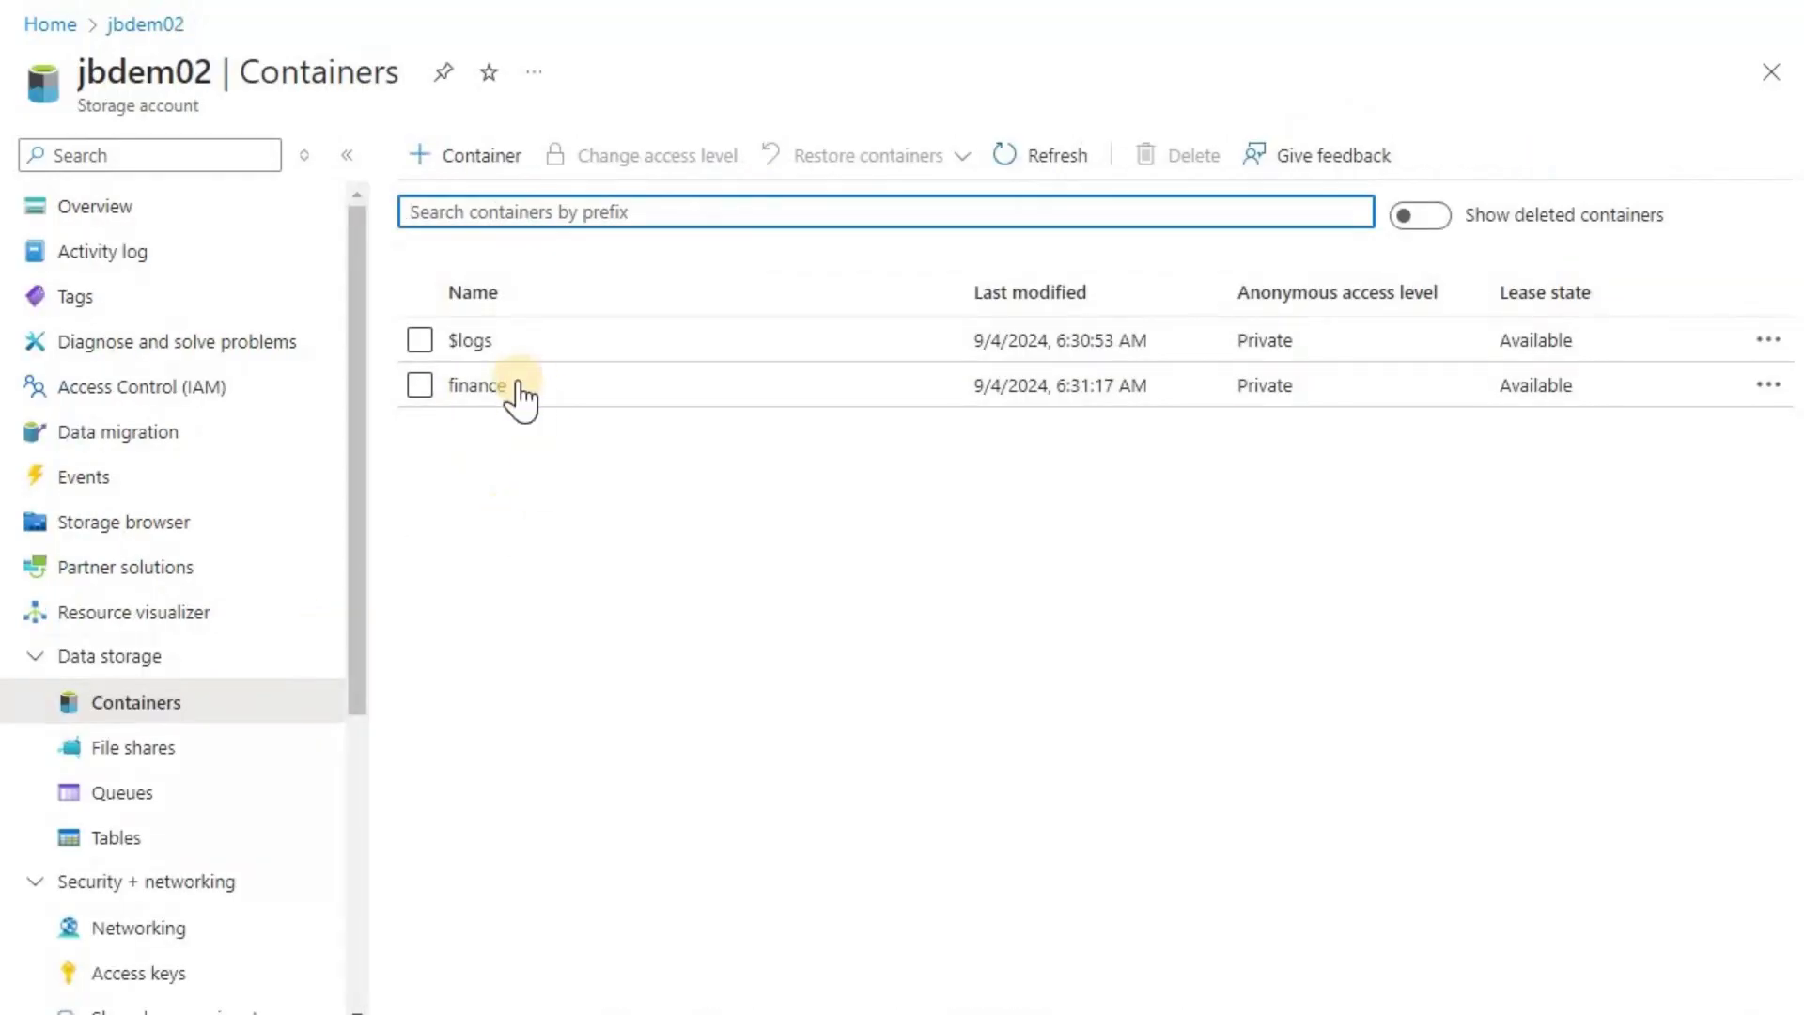
pyautogui.click(508, 384)
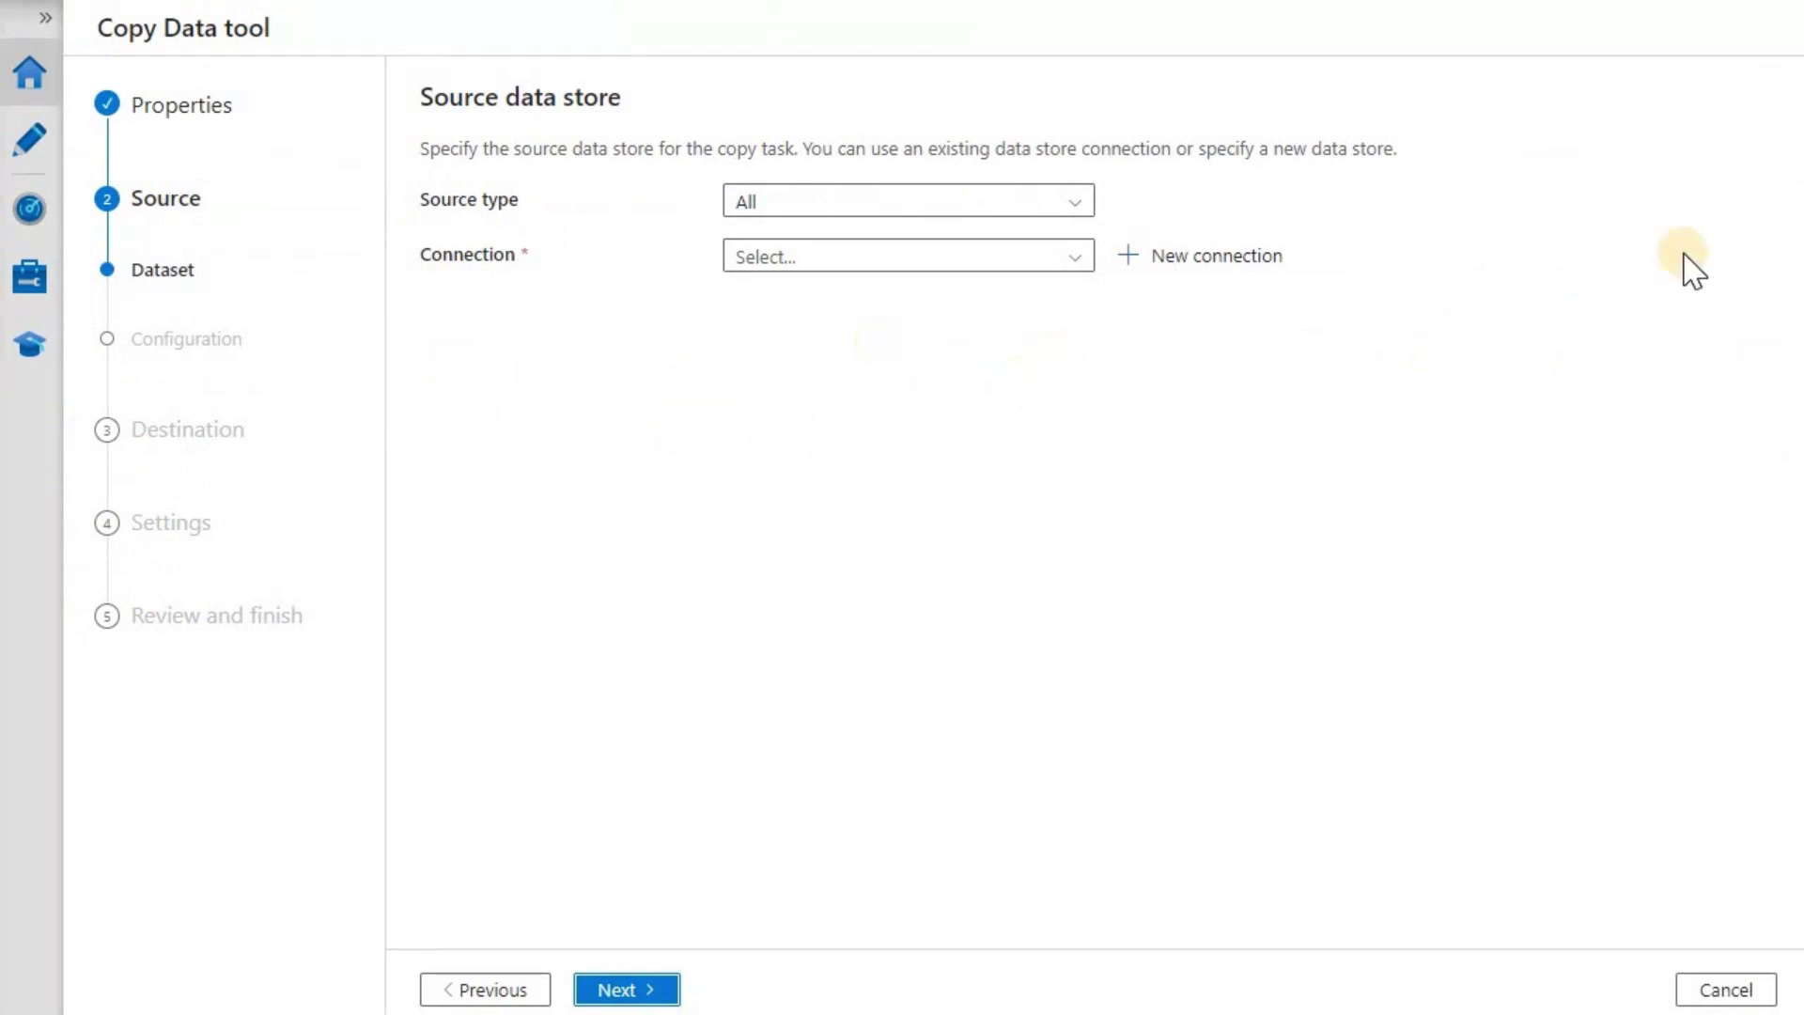
# Step: Set the copy task's source type to Azure Data Lake Storage Gen2
pyautogui.click(1081, 201)
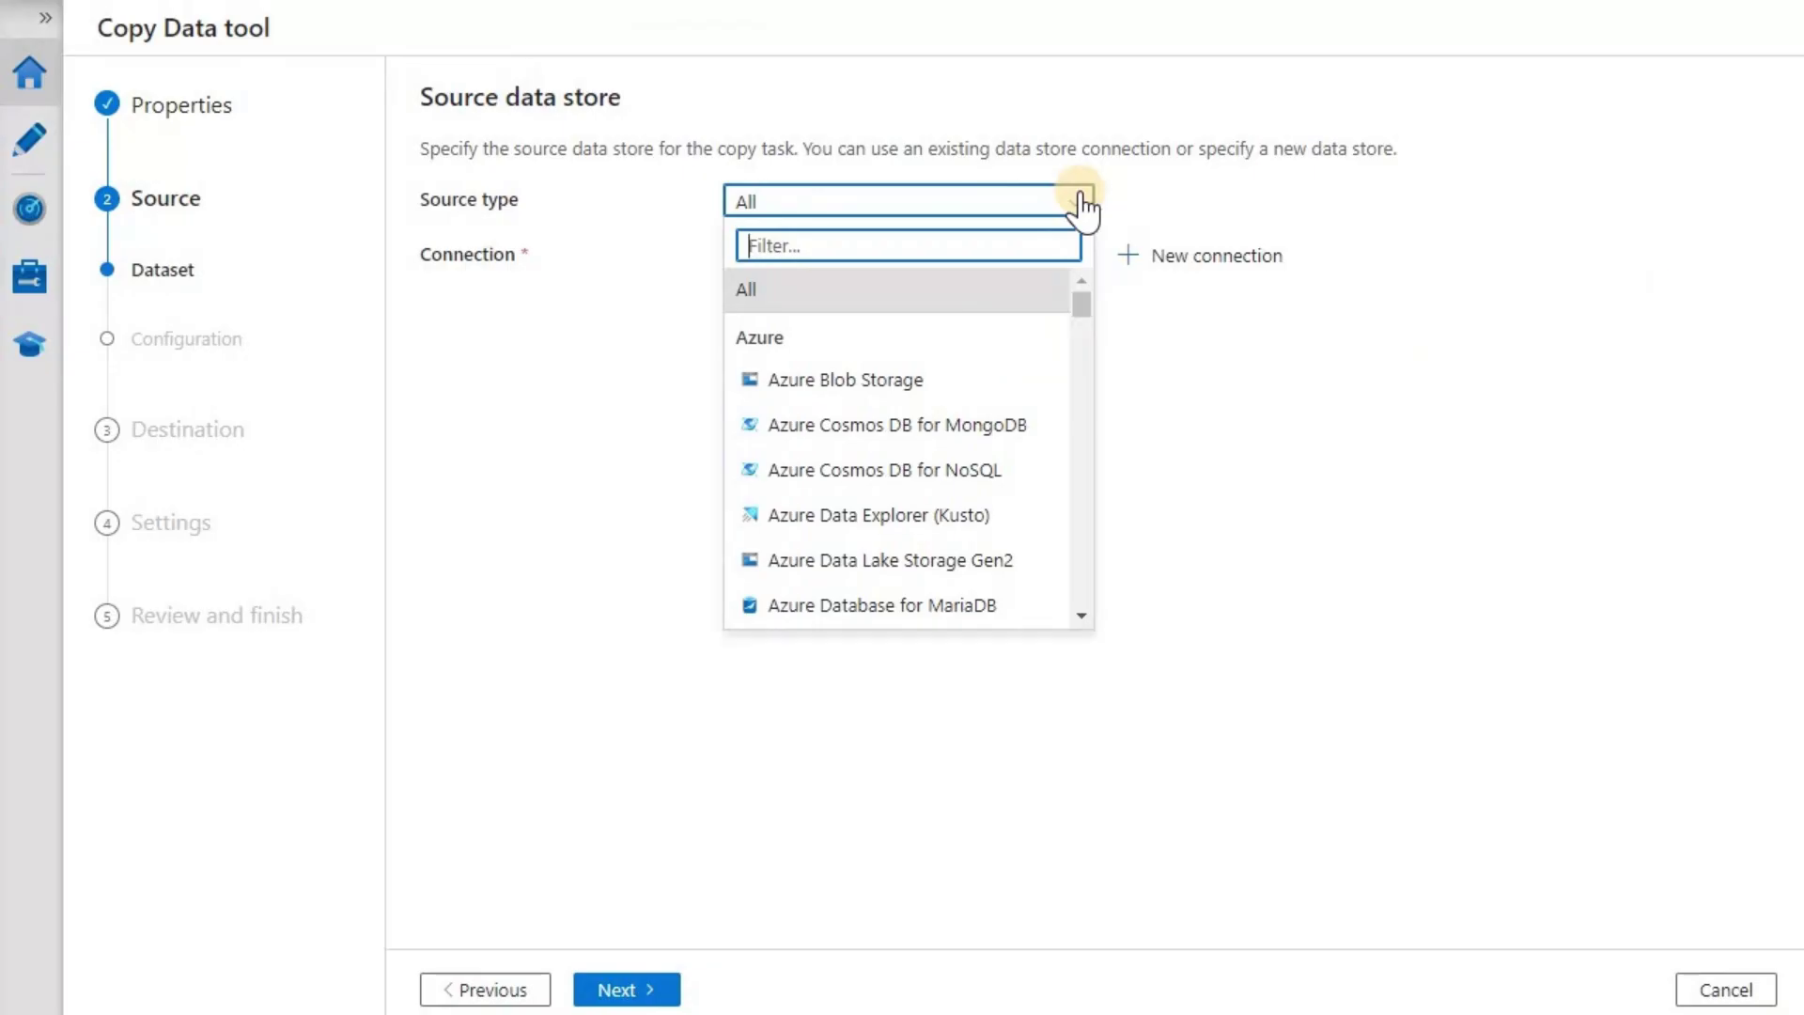
pyautogui.click(1081, 201)
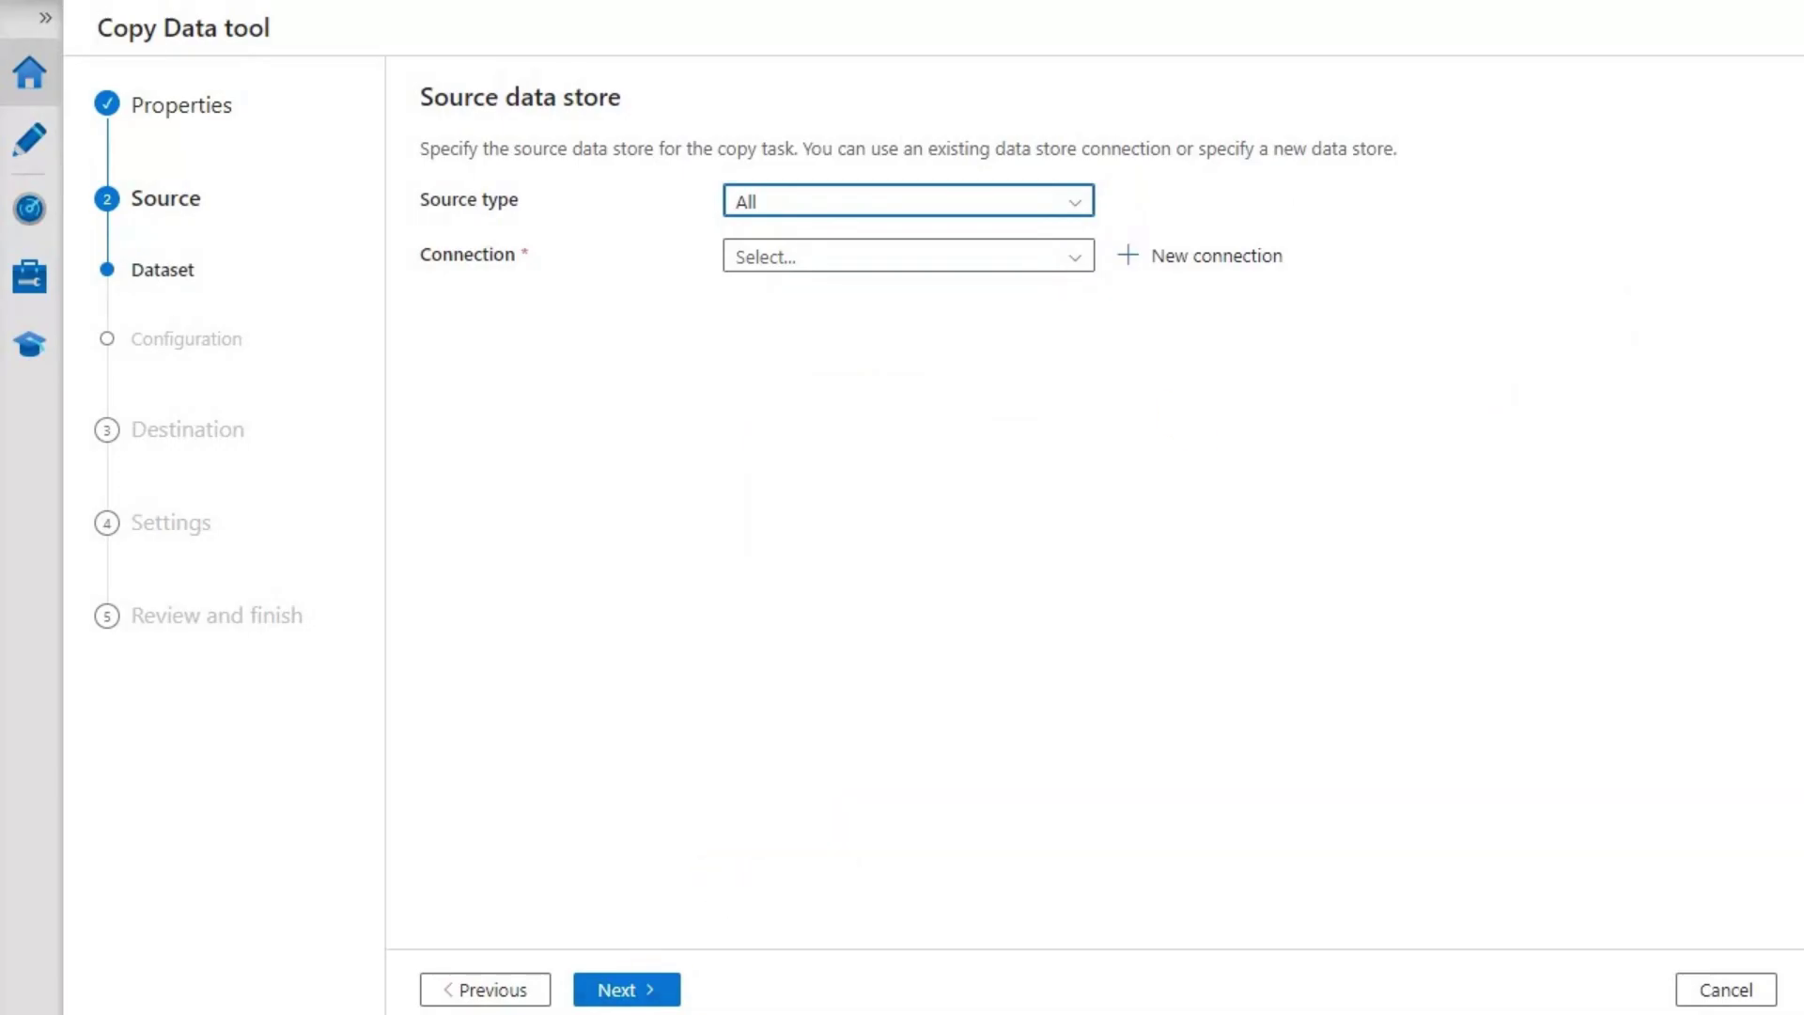
pyautogui.click(1077, 202)
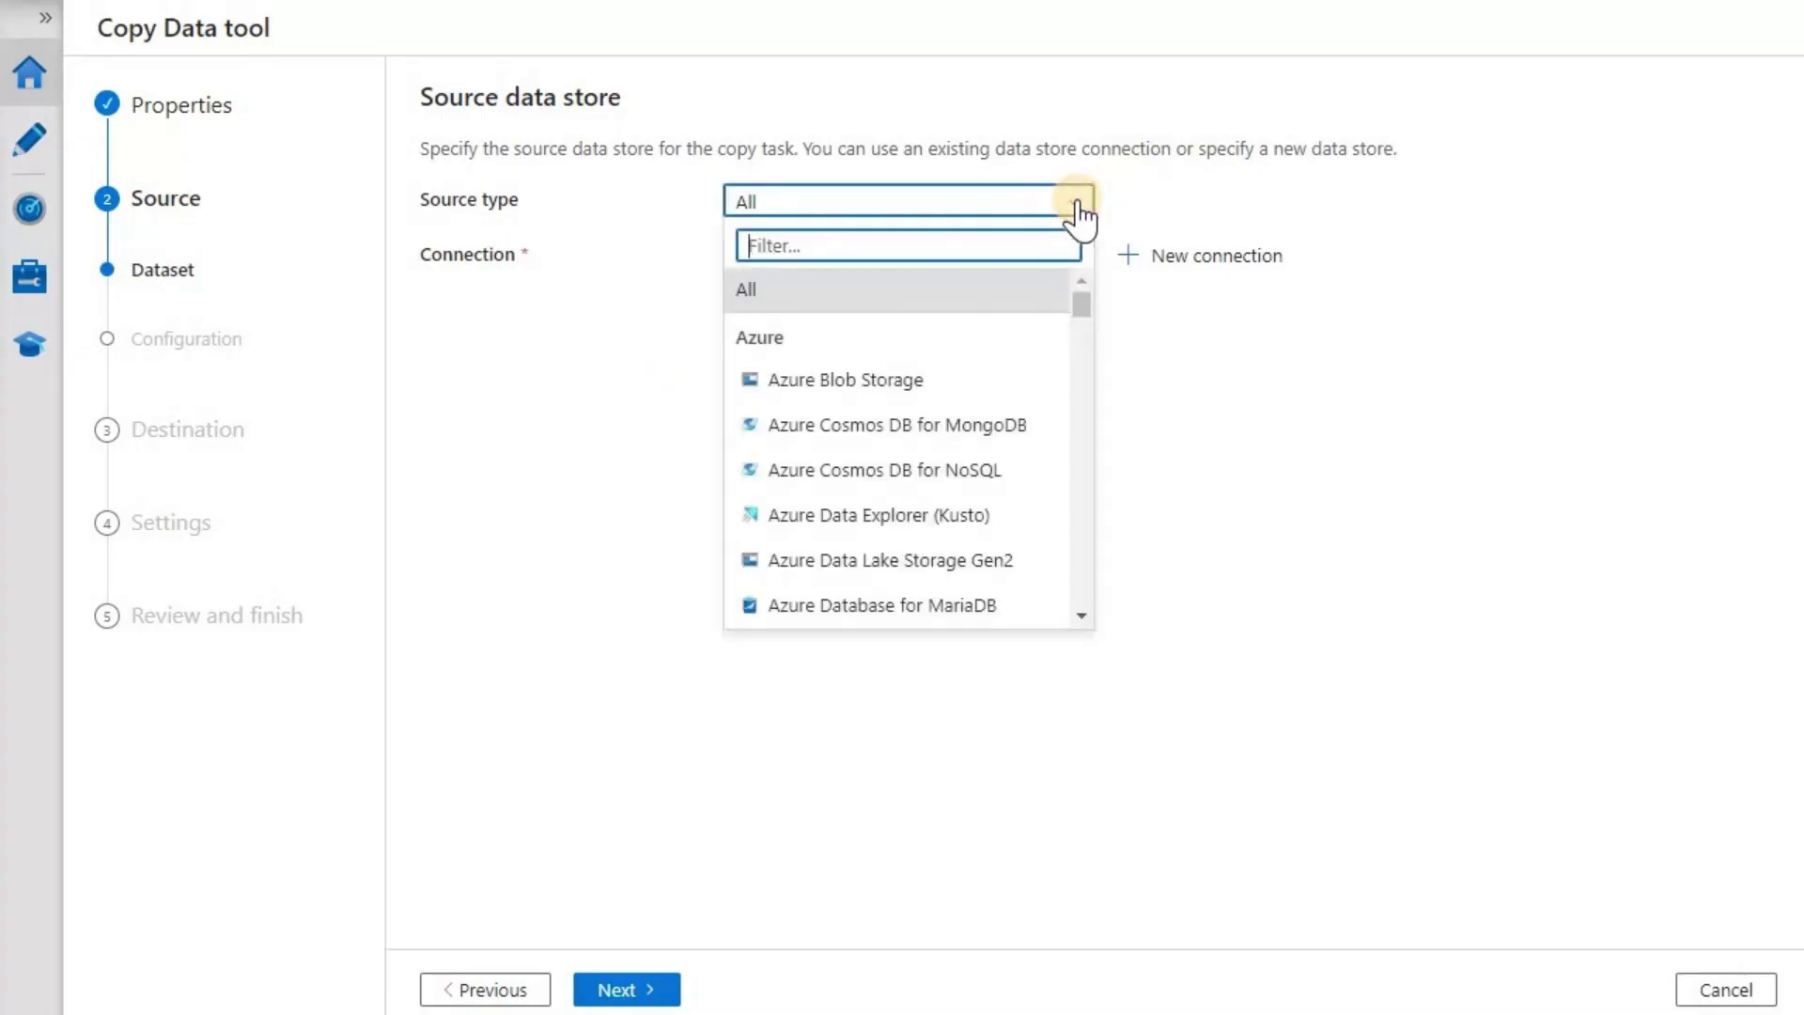
pyautogui.scroll(-2, 1034, 396)
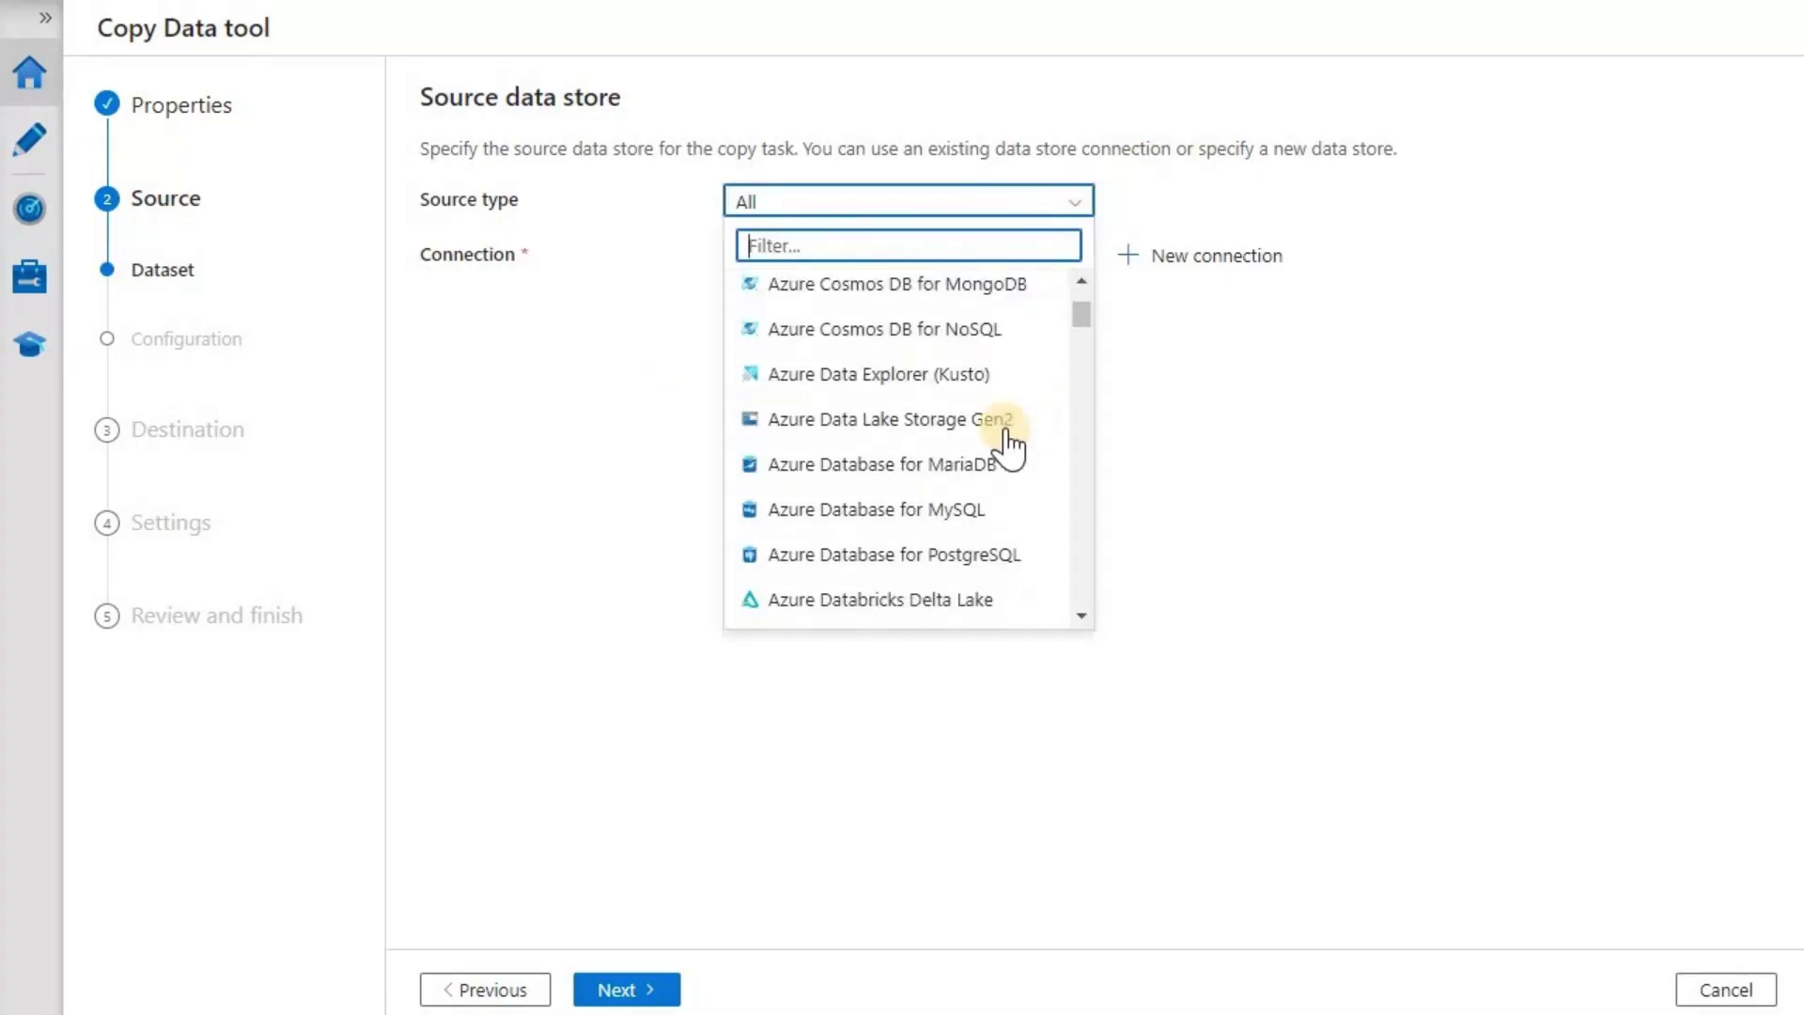
pyautogui.click(935, 413)
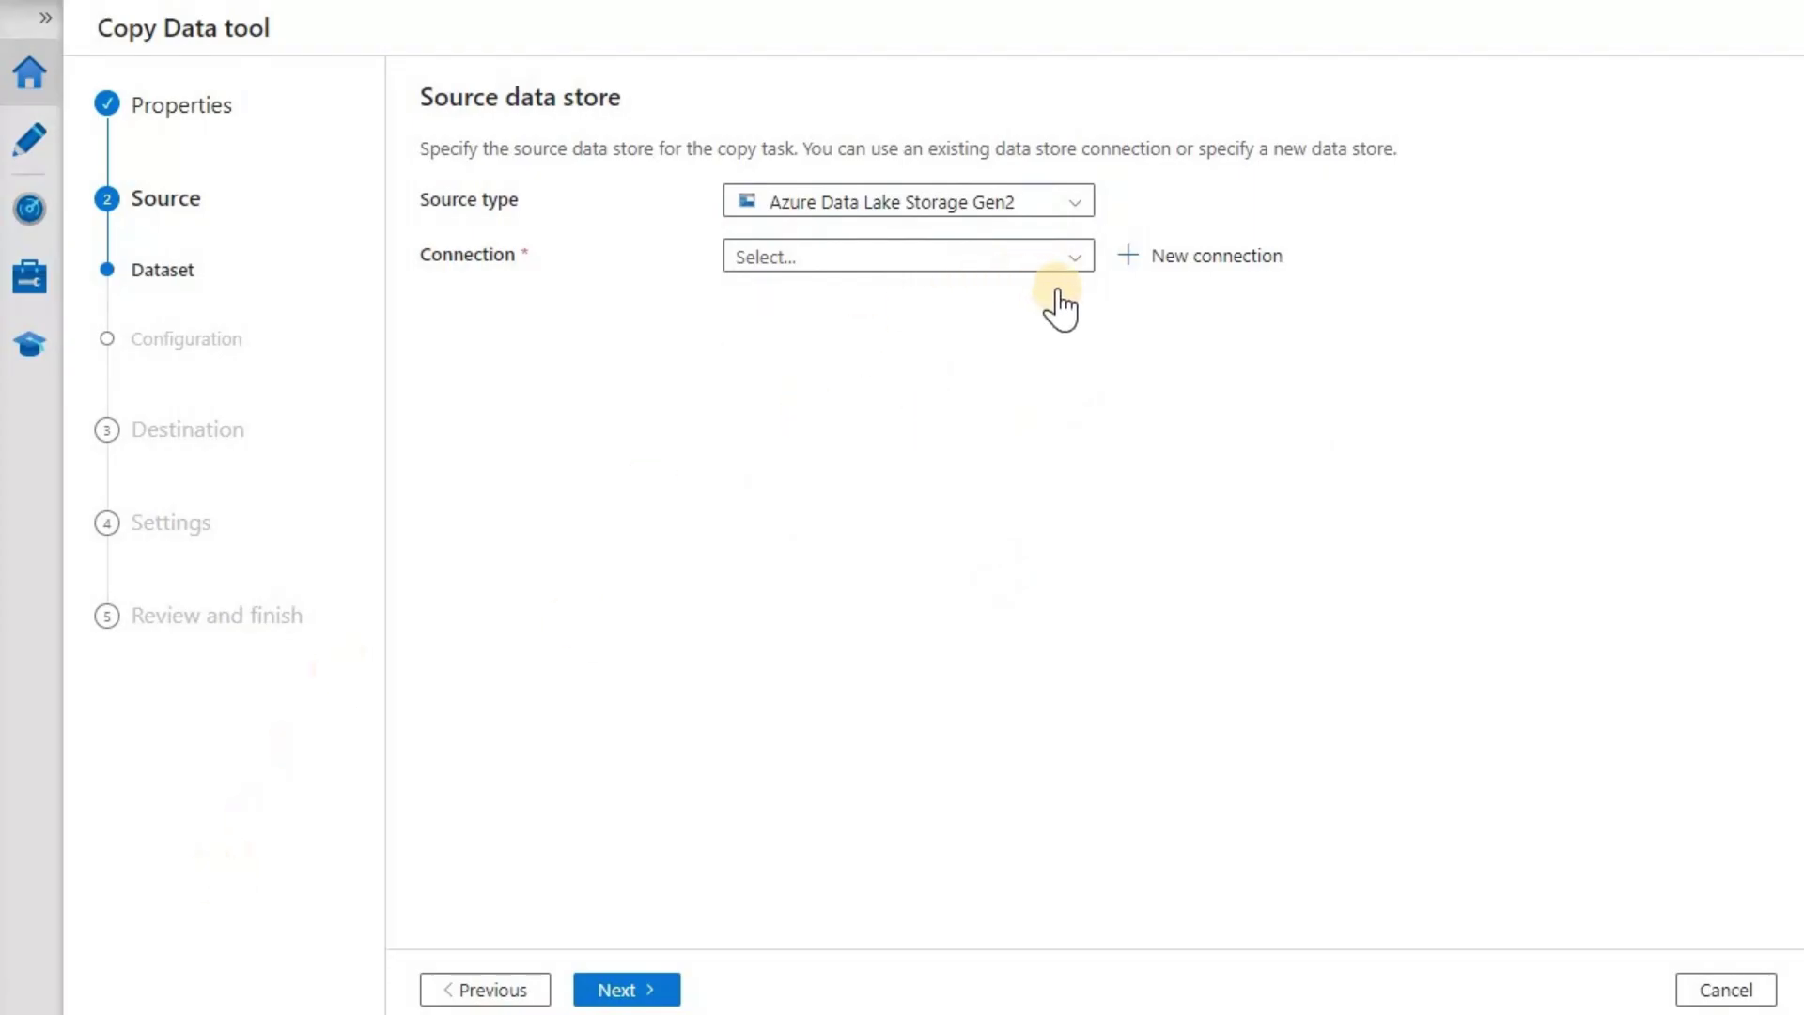
# Step: Start a new connection for the source data store and name it Source_jbdem01_finance
pyautogui.click(1158, 256)
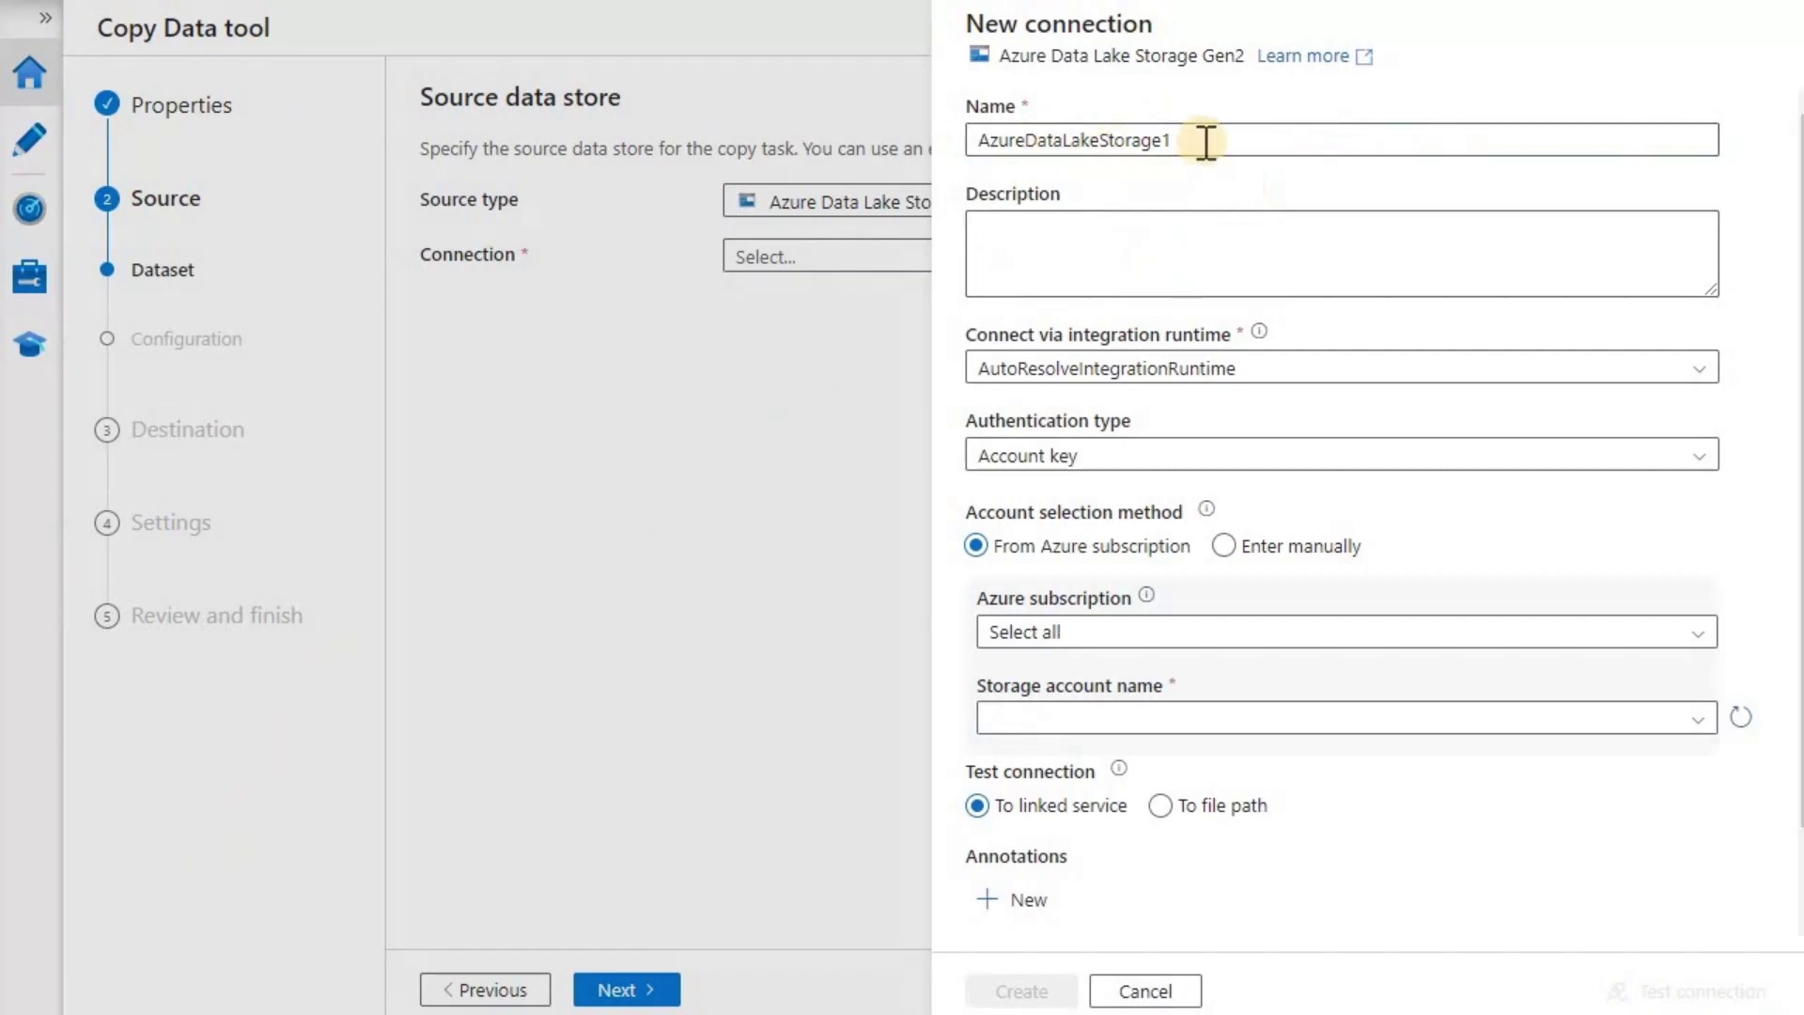
pyautogui.doubleClick(1030, 141)
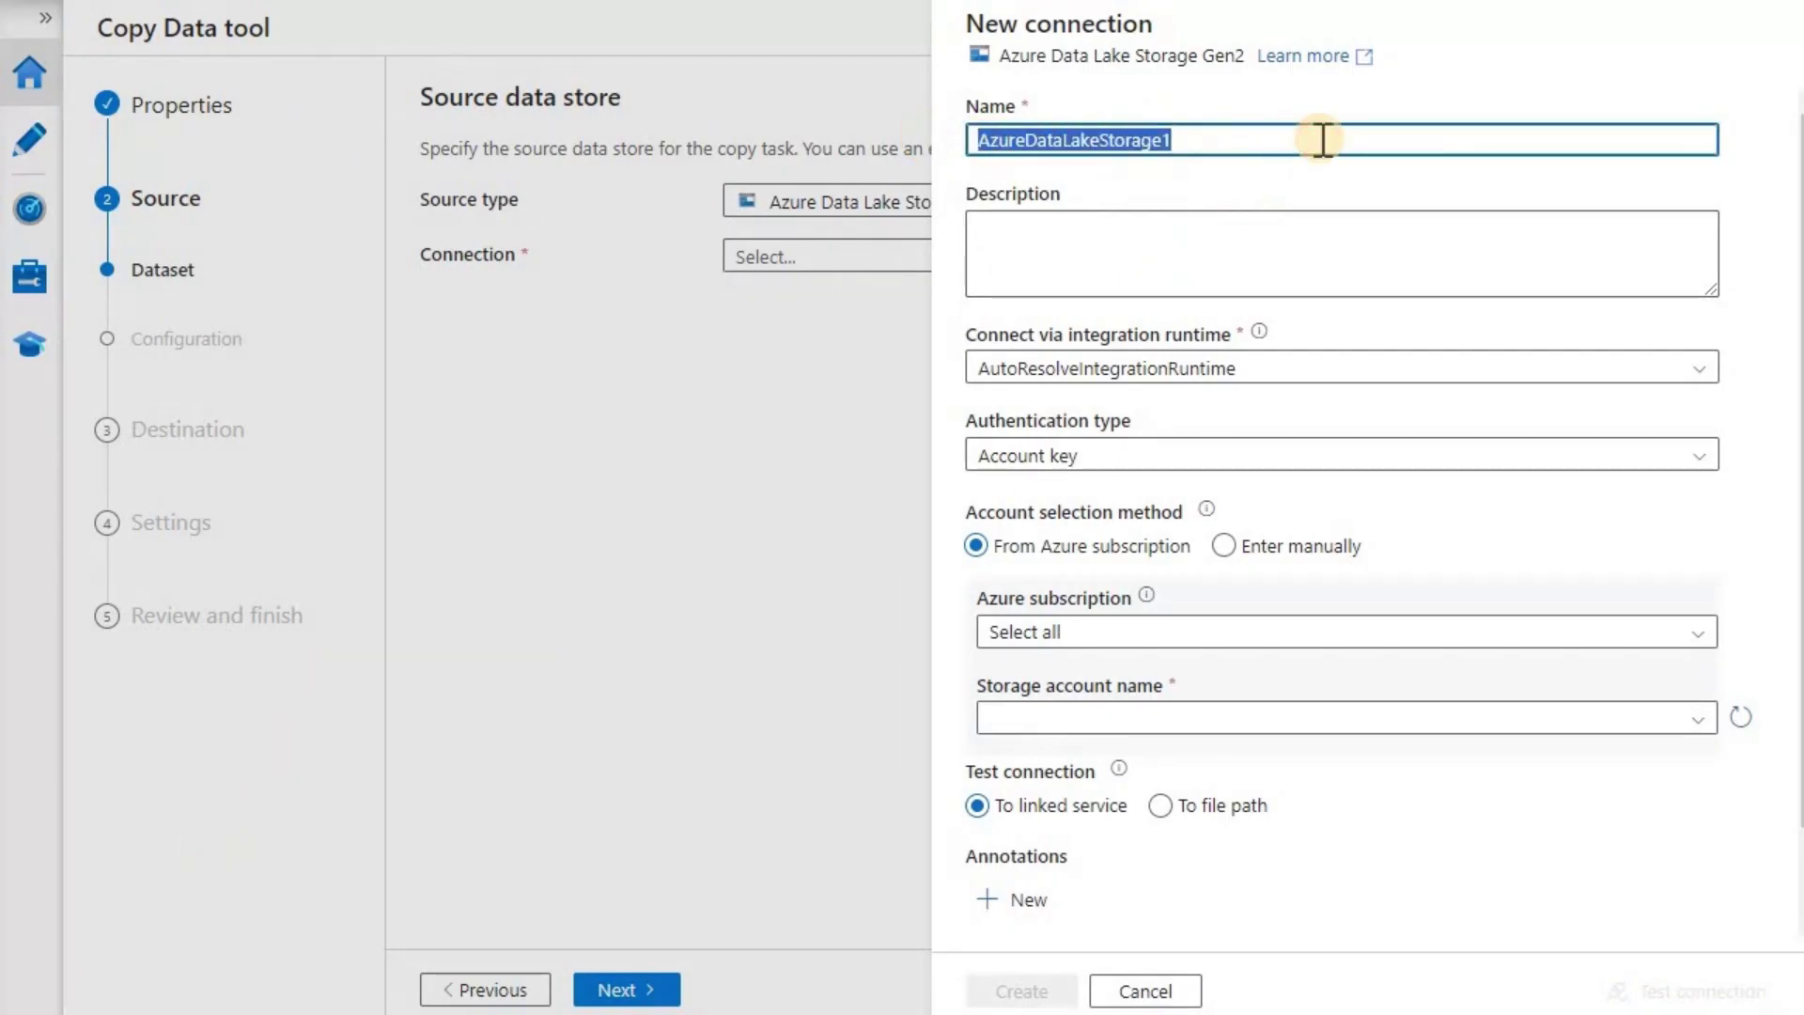
pyautogui.write('Source')
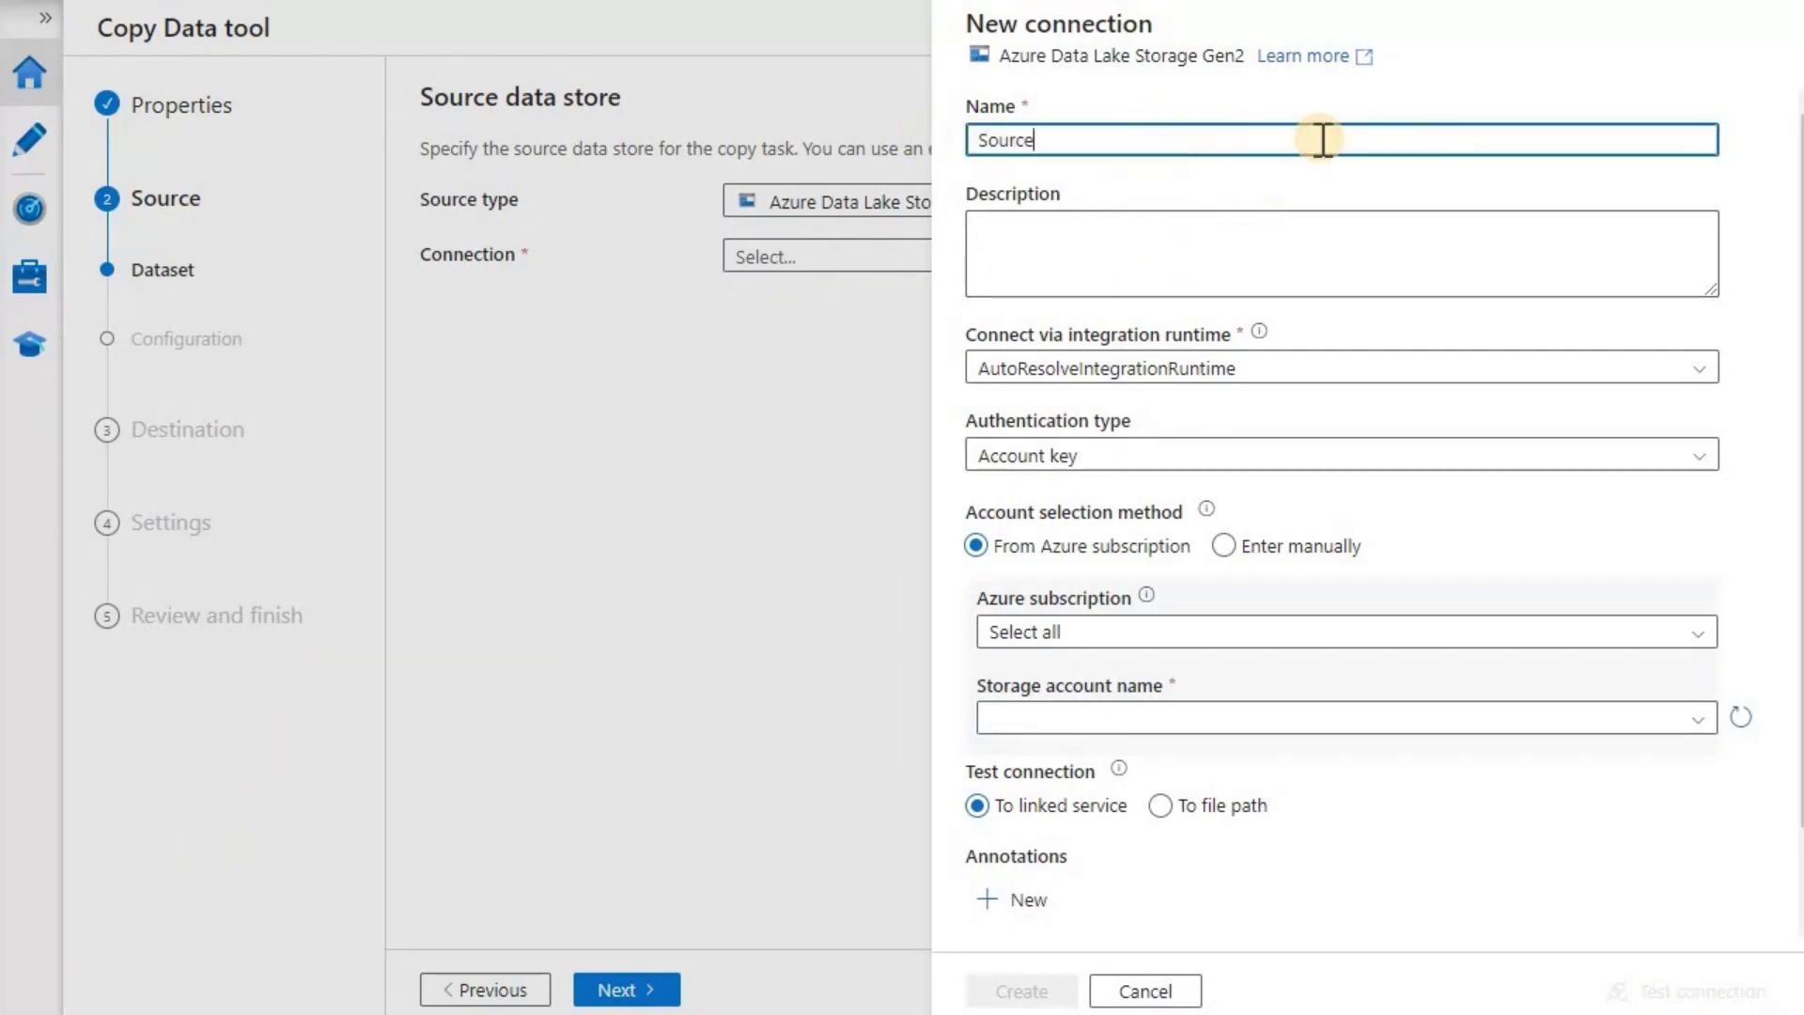
pyautogui.write('_jbdem01_finance')
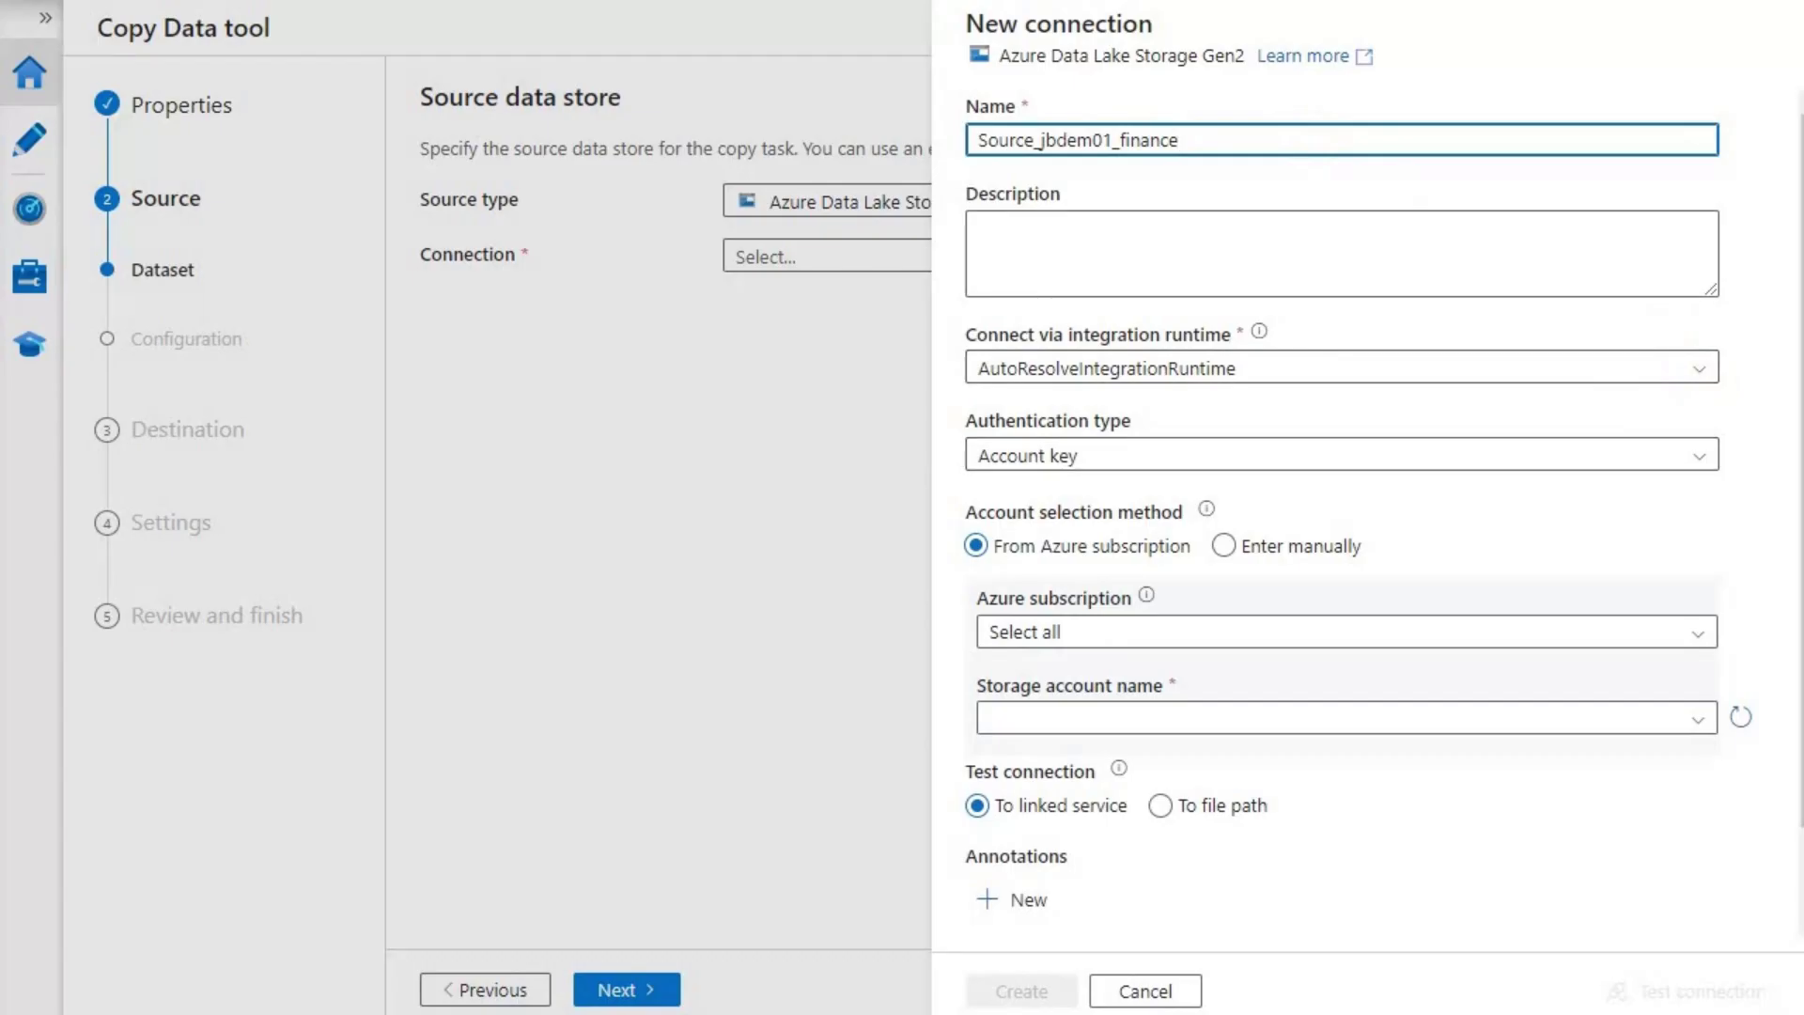
# Step: Set the new connection's integration runtime to AzureIR and its storage account to jbdem01
pyautogui.click(1361, 588)
pyautogui.click(1699, 367)
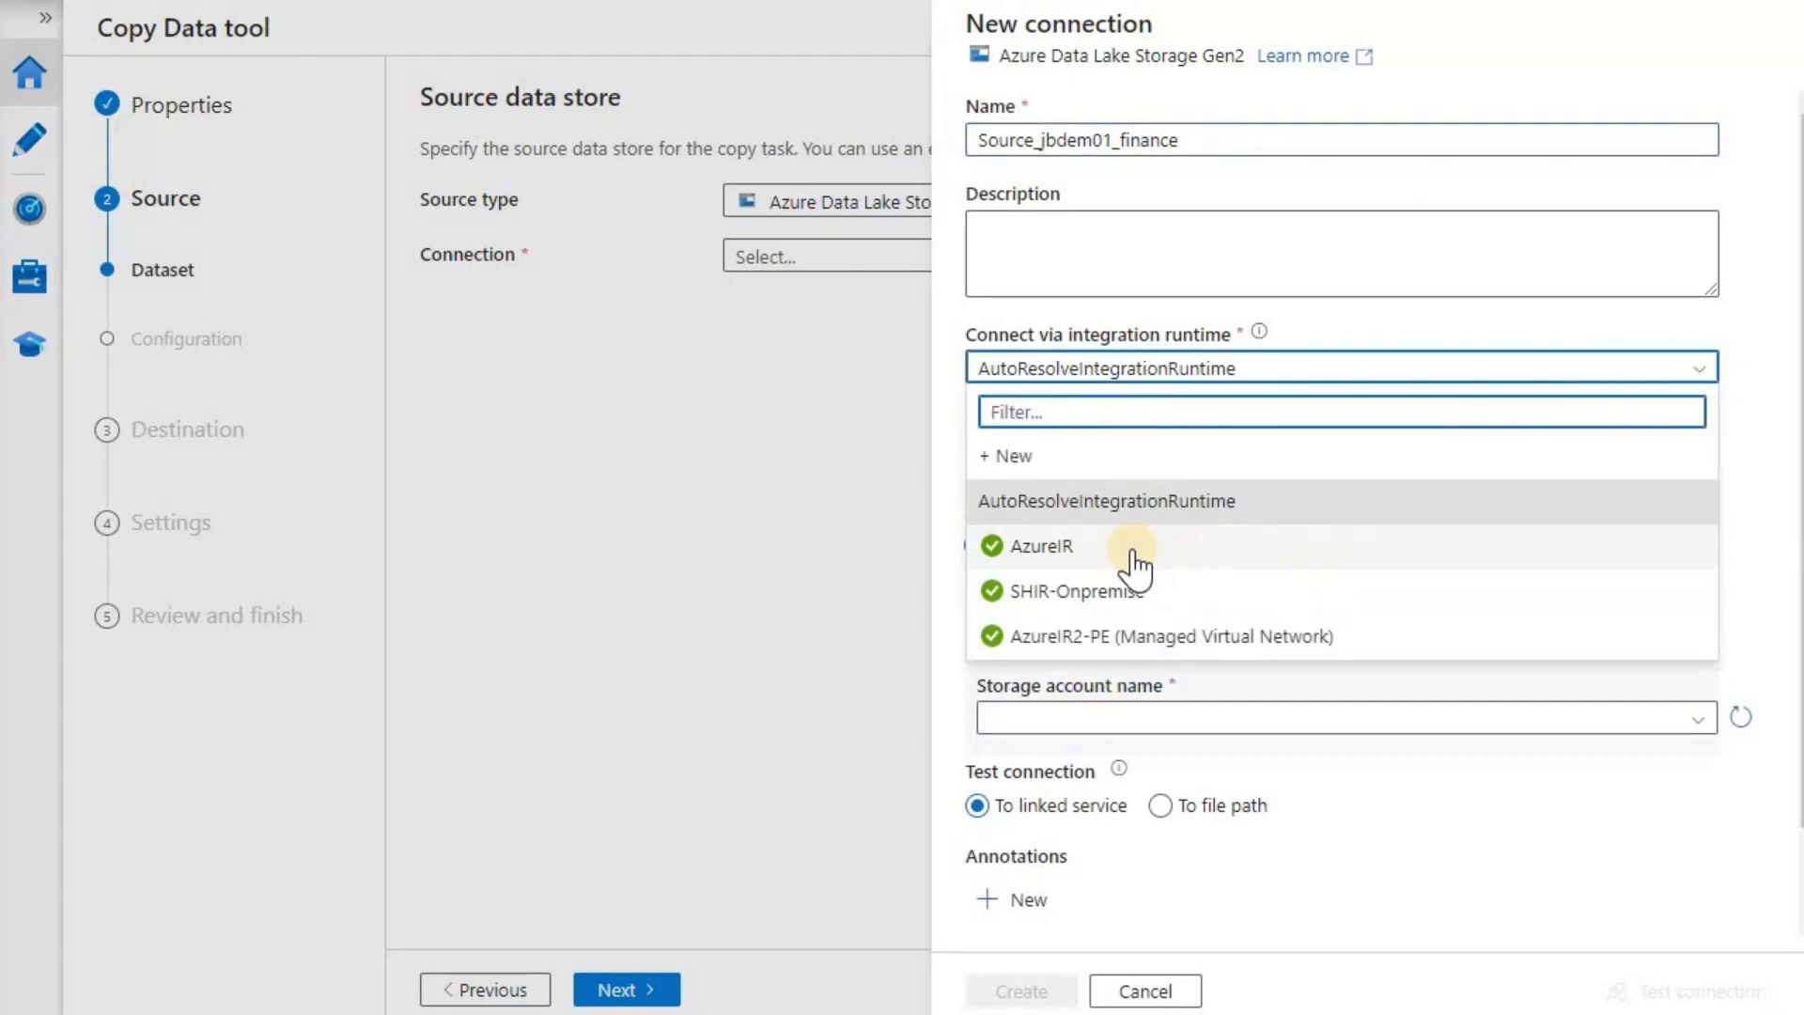
pyautogui.click(1137, 554)
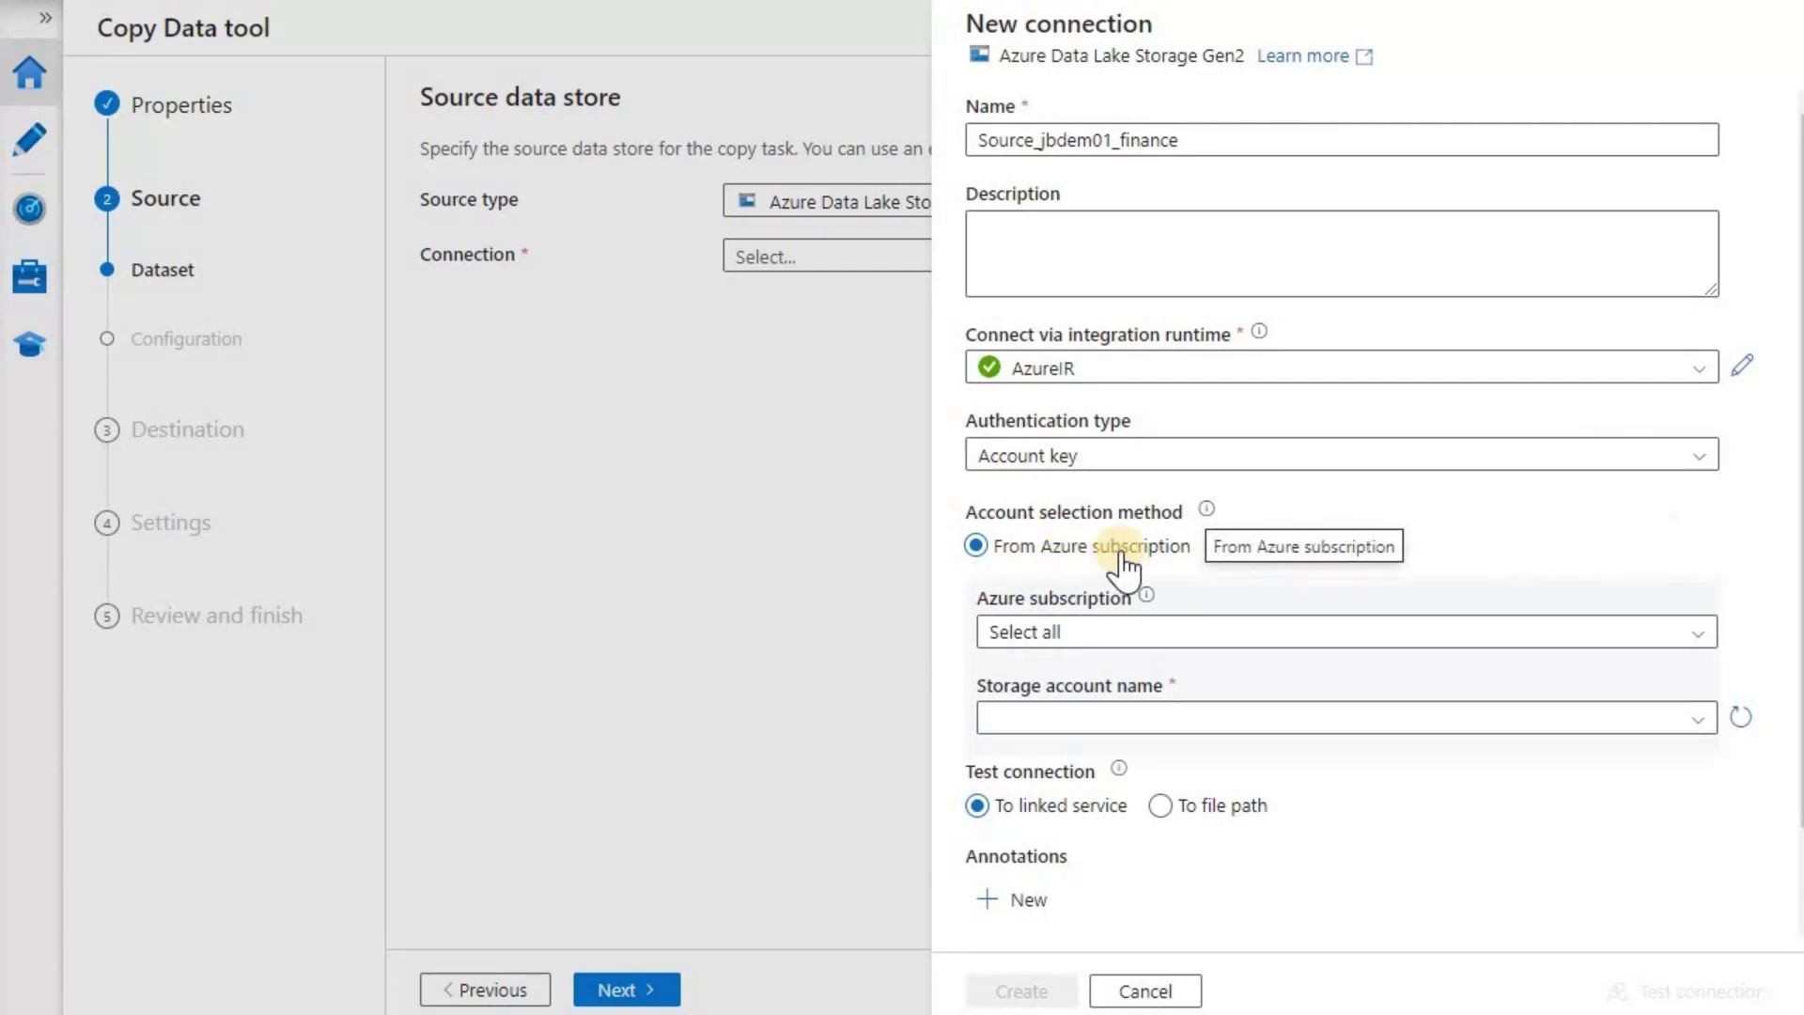
pyautogui.click(1689, 722)
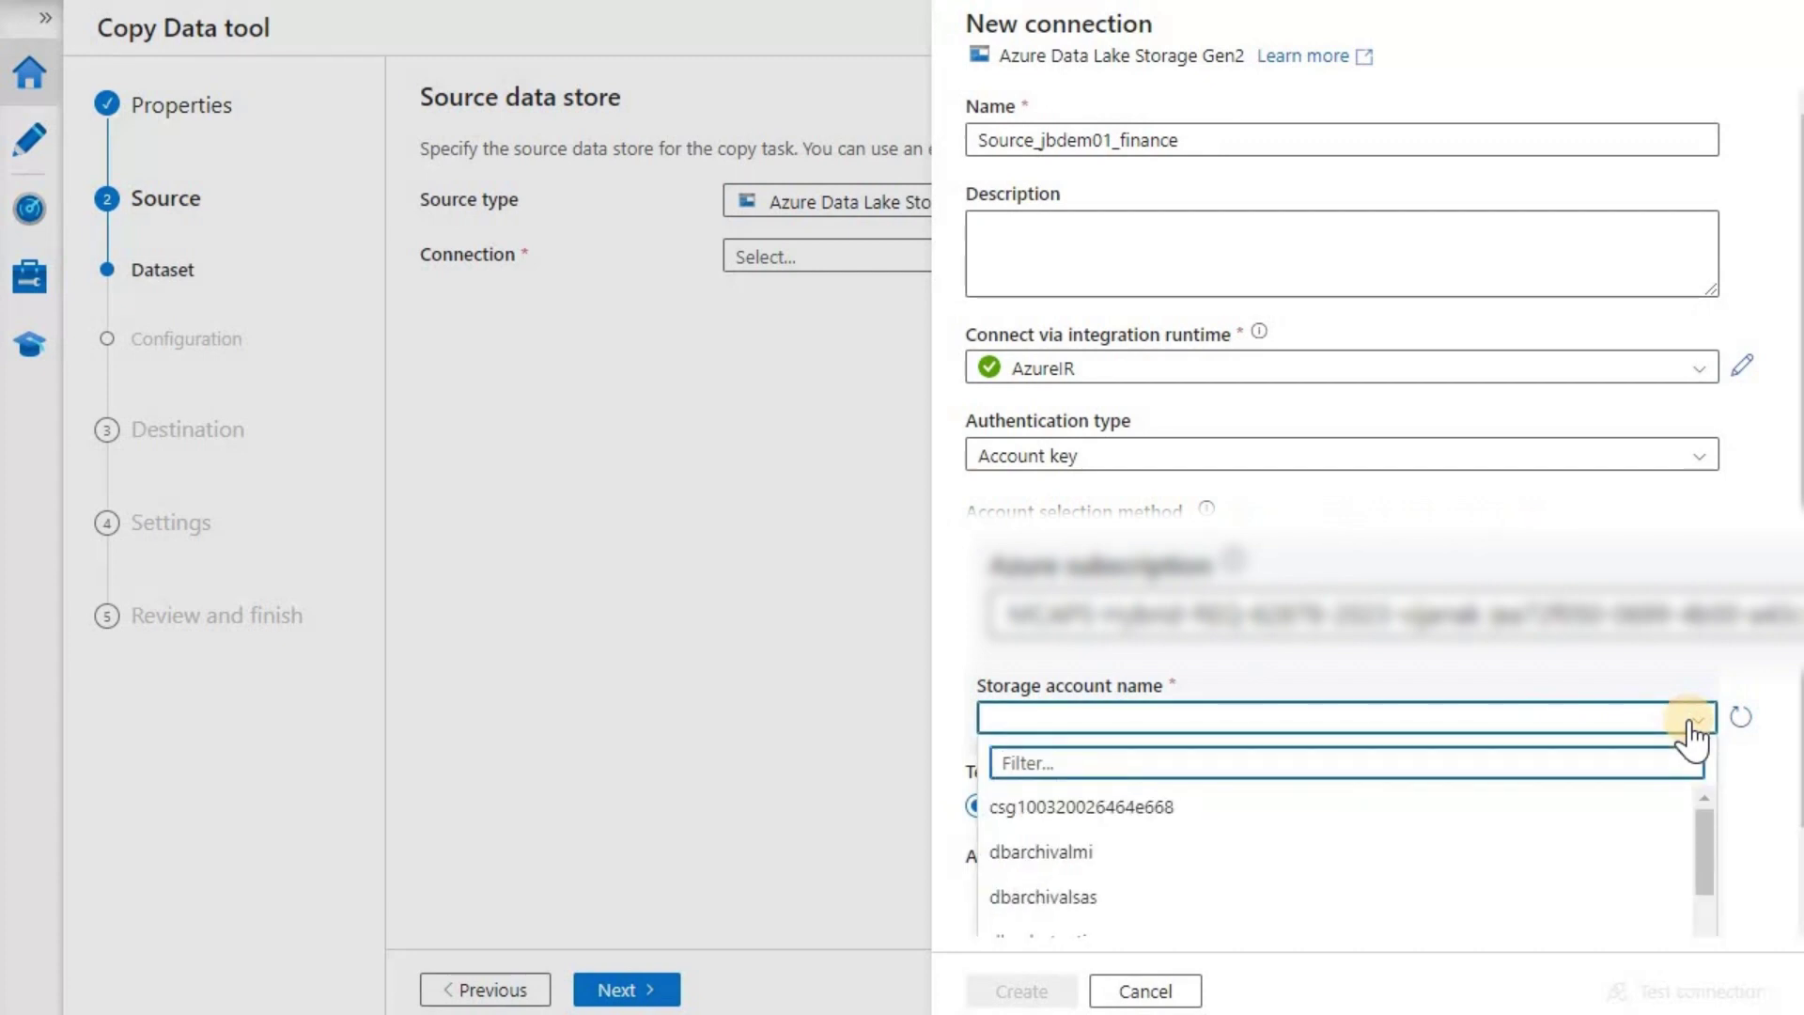
pyautogui.write('jbdem')
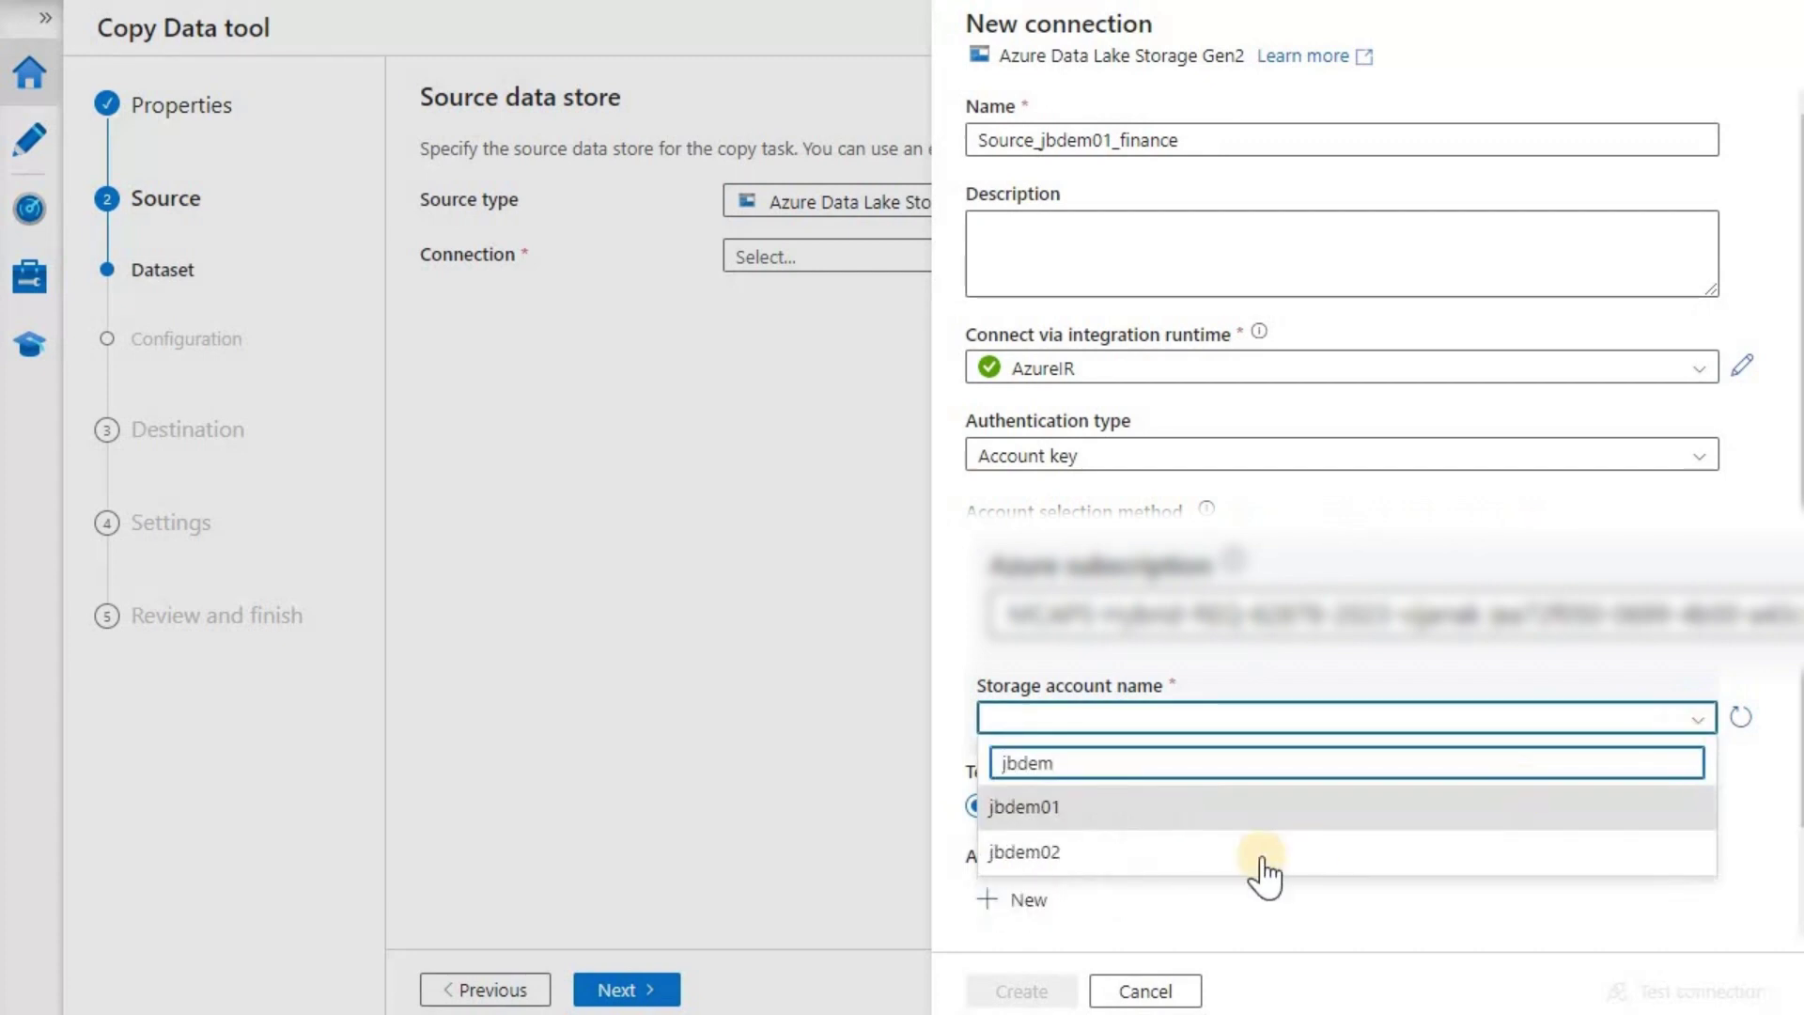
pyautogui.click(1159, 813)
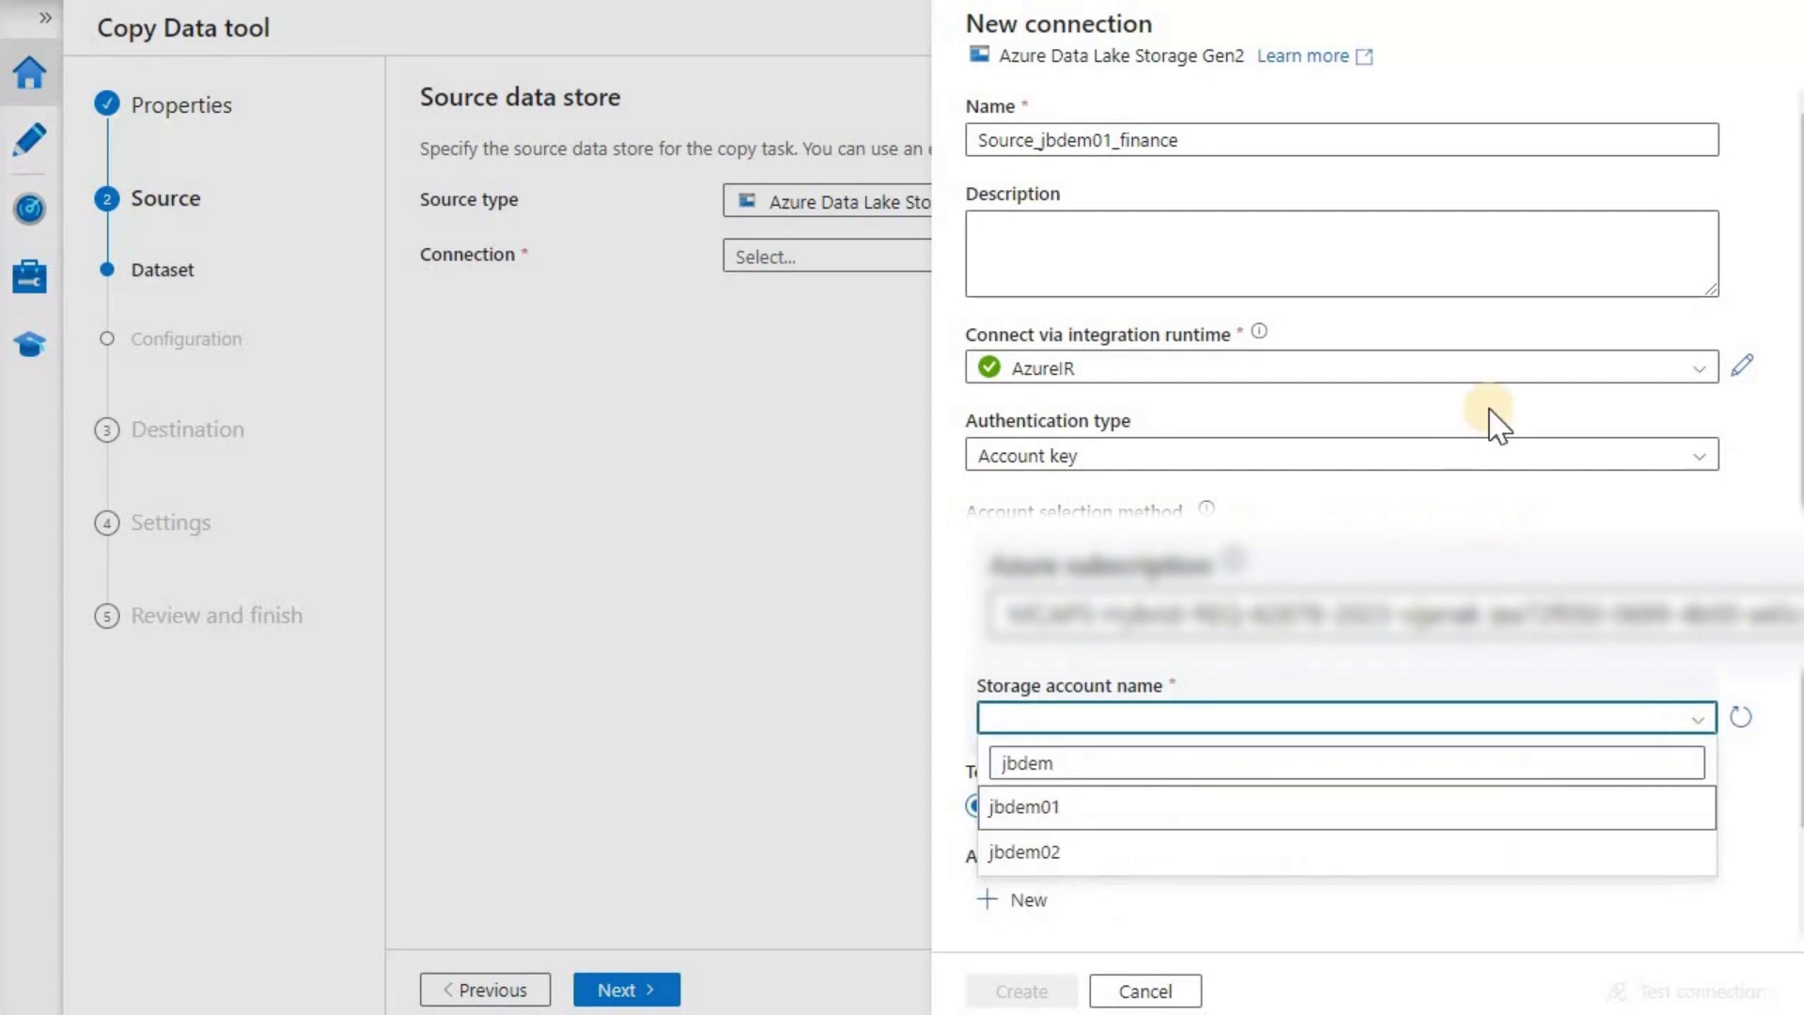
# Step: Test the new source connection to the linked service and create it
pyautogui.scroll(-1, 1499, 433)
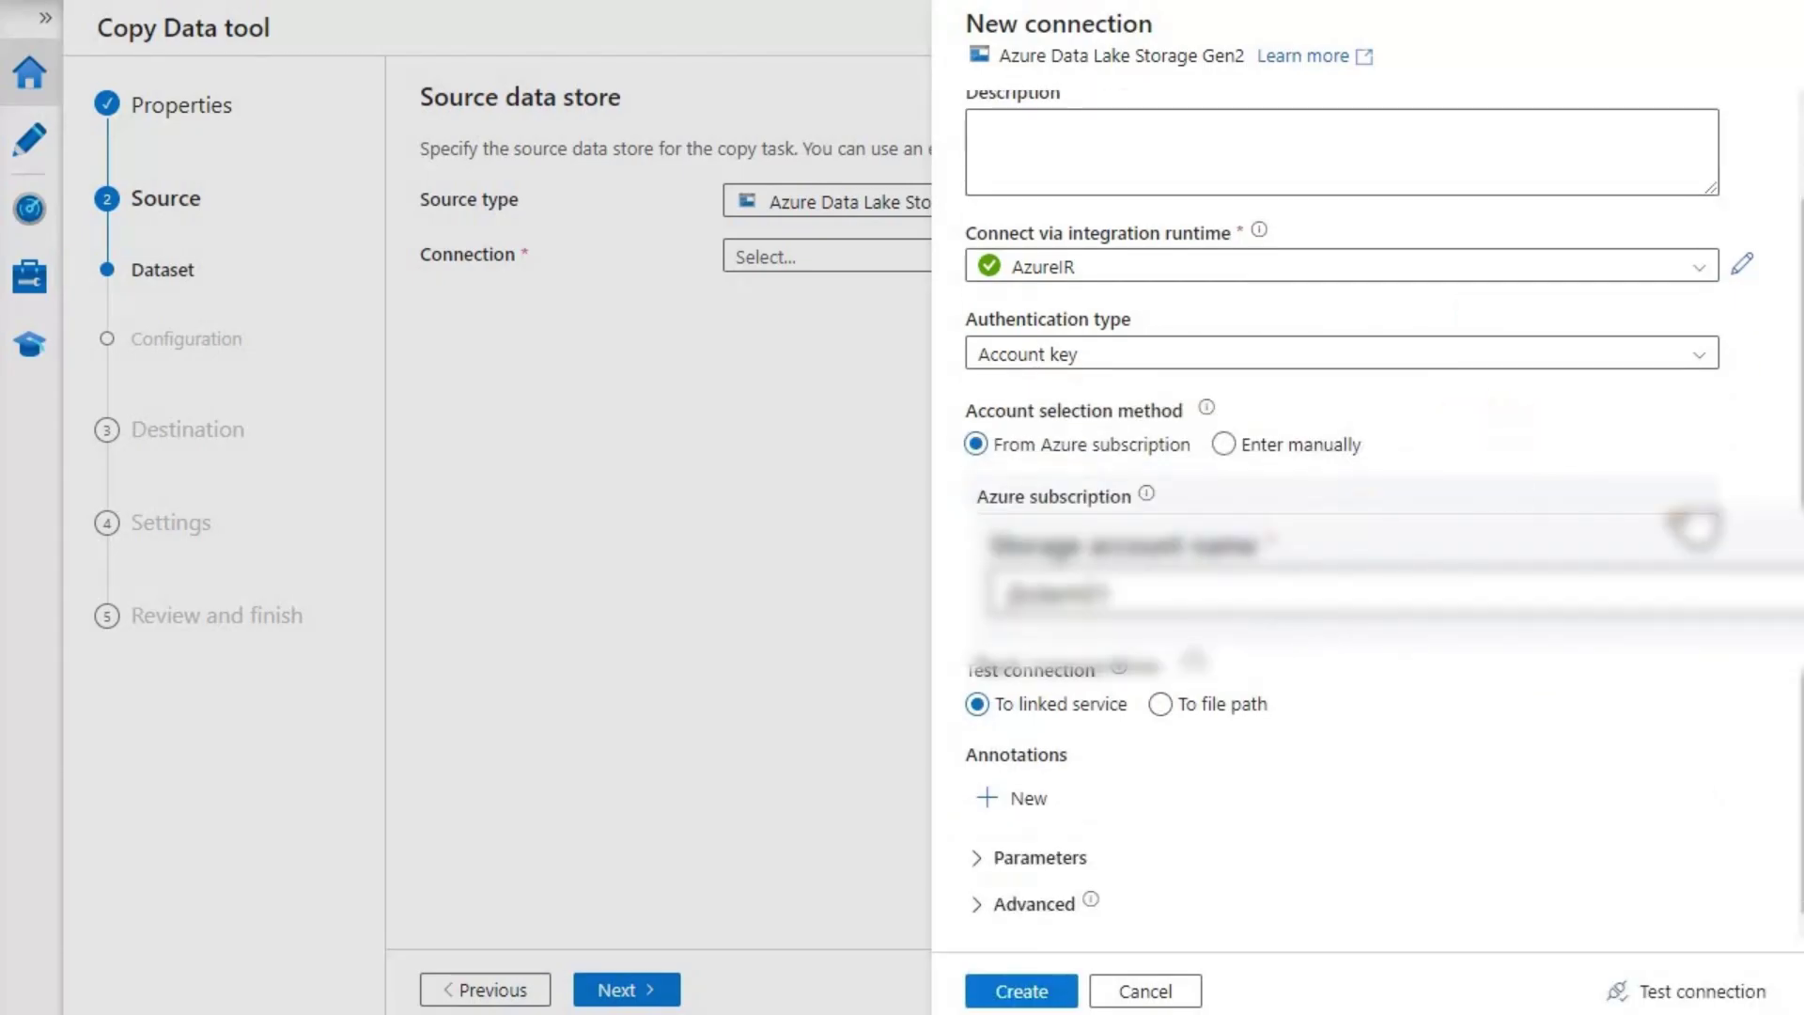
pyautogui.click(1677, 988)
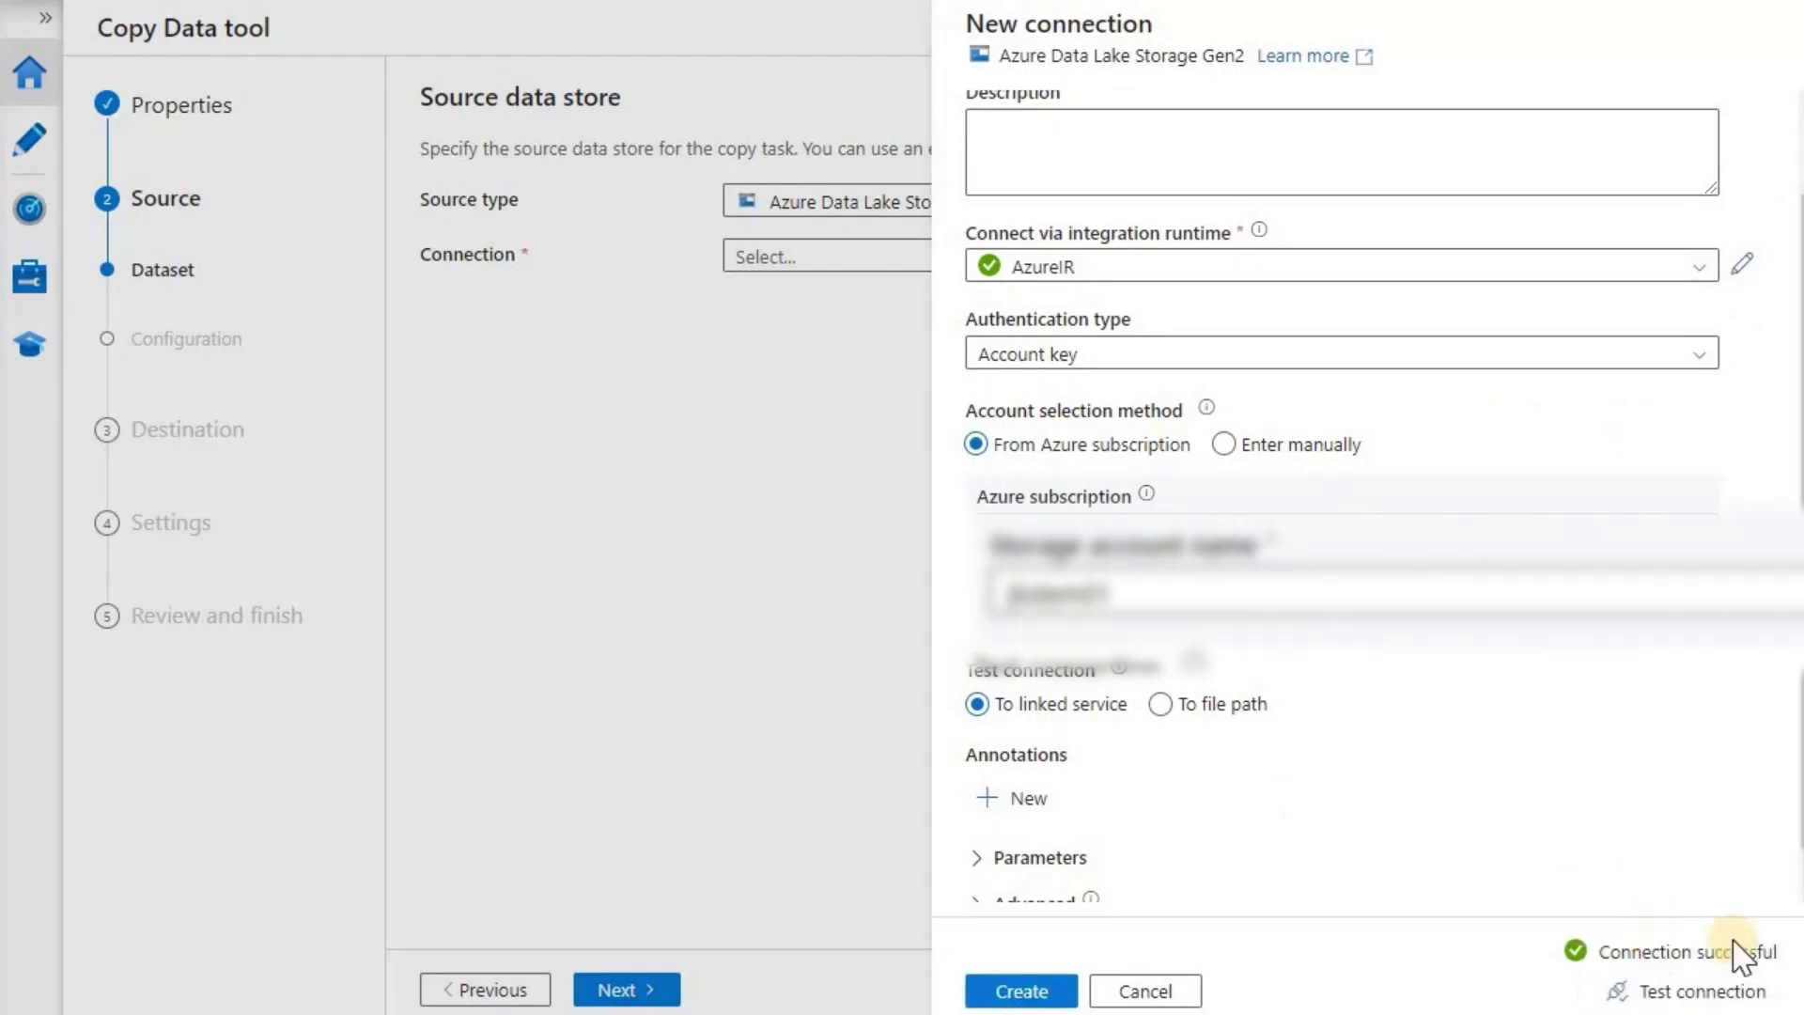
pyautogui.click(1064, 994)
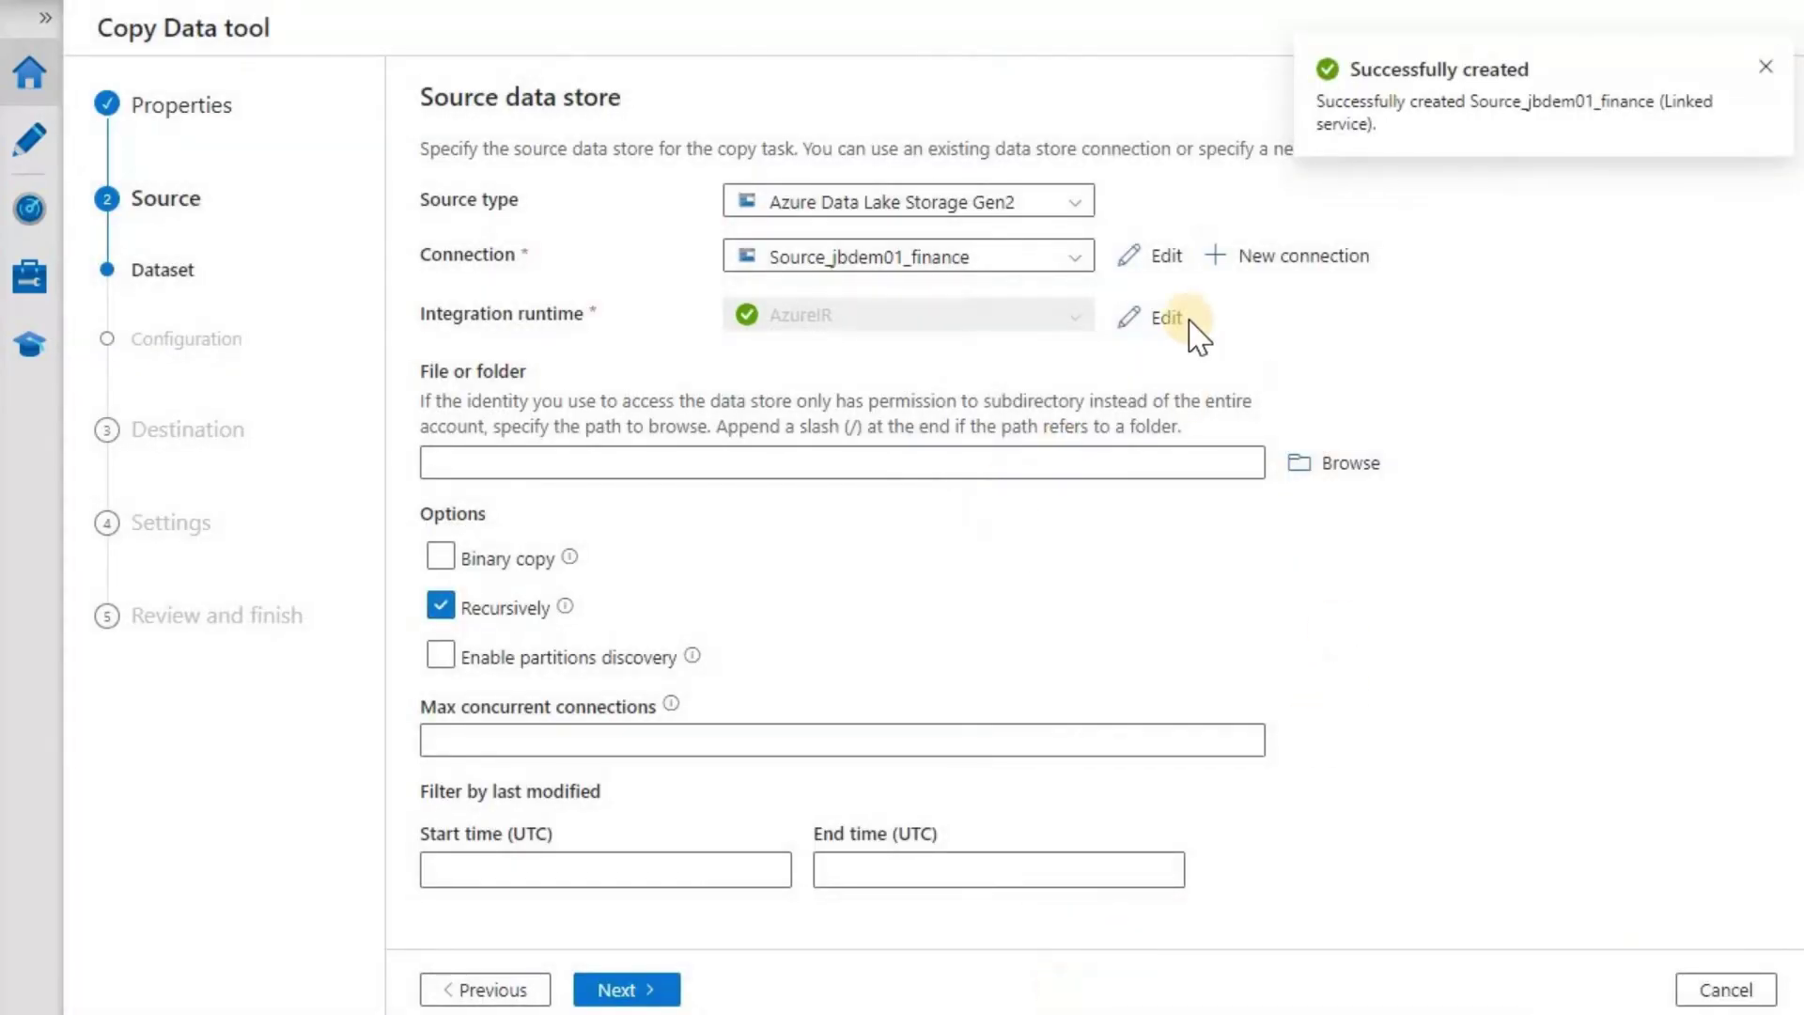
# Step: Browse the source connection's root folder and choose the finance folder as the path to copy
pyautogui.click(1313, 477)
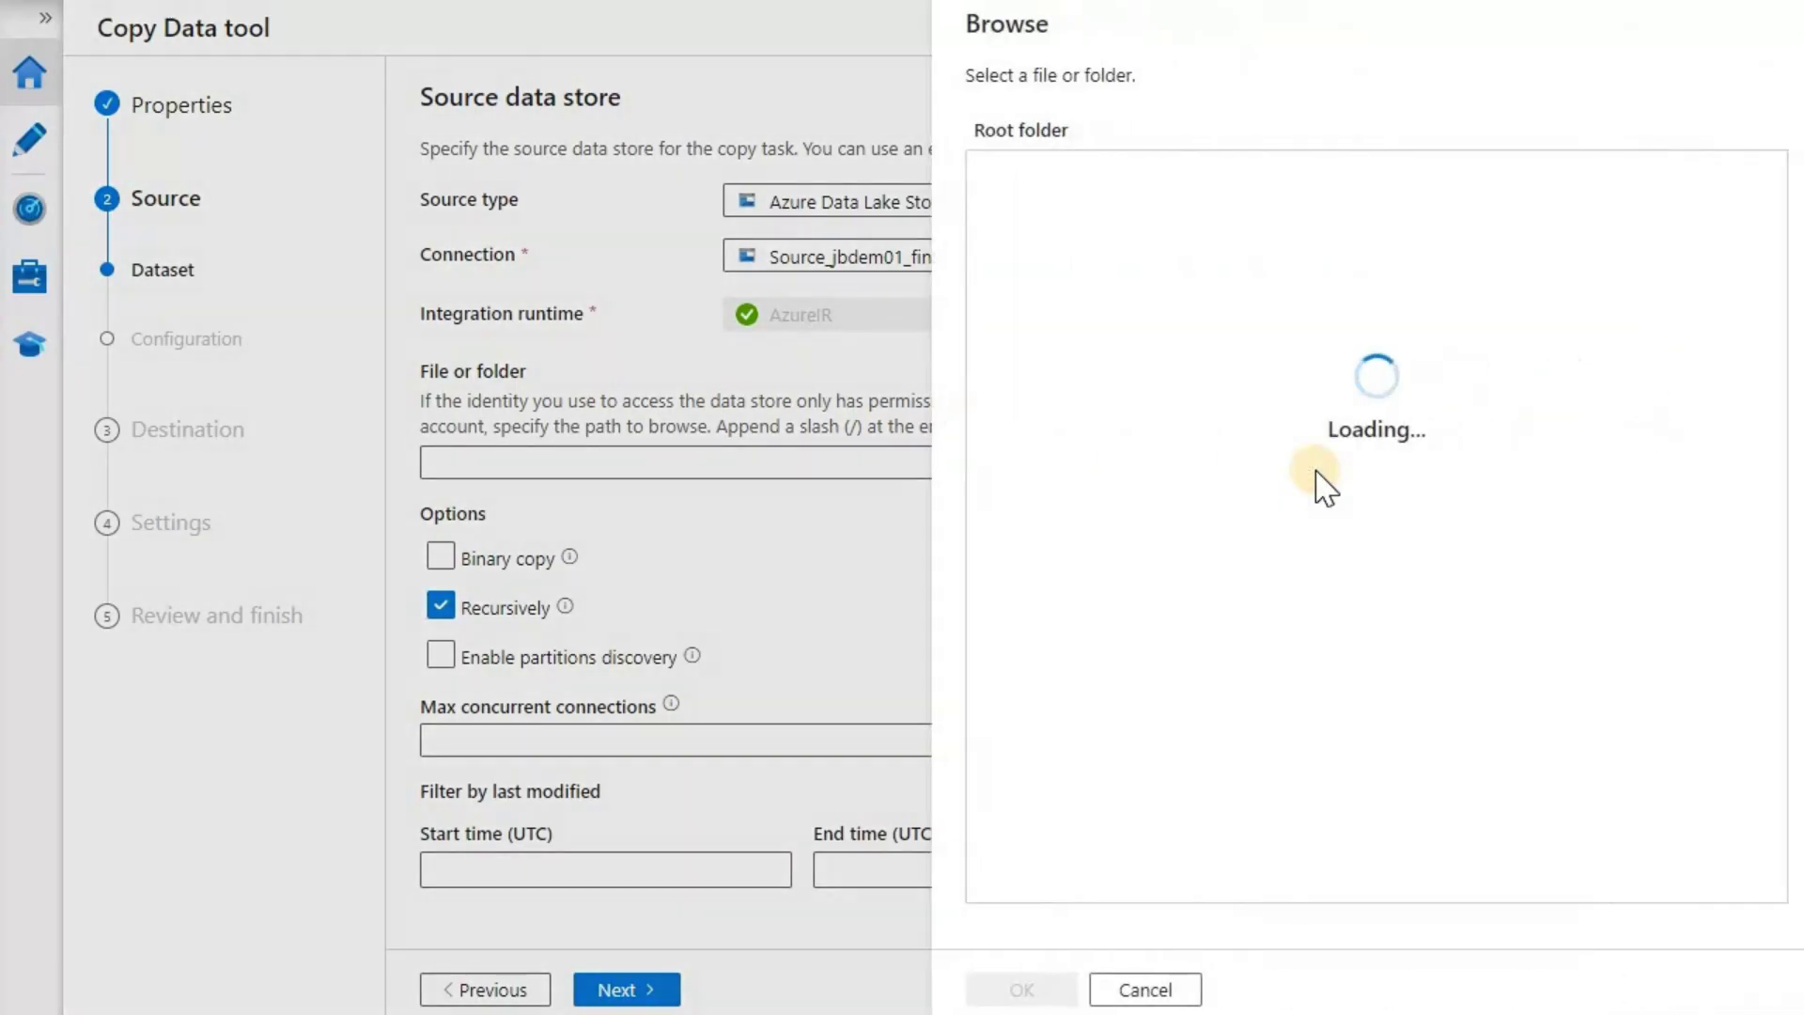
pyautogui.click(1038, 178)
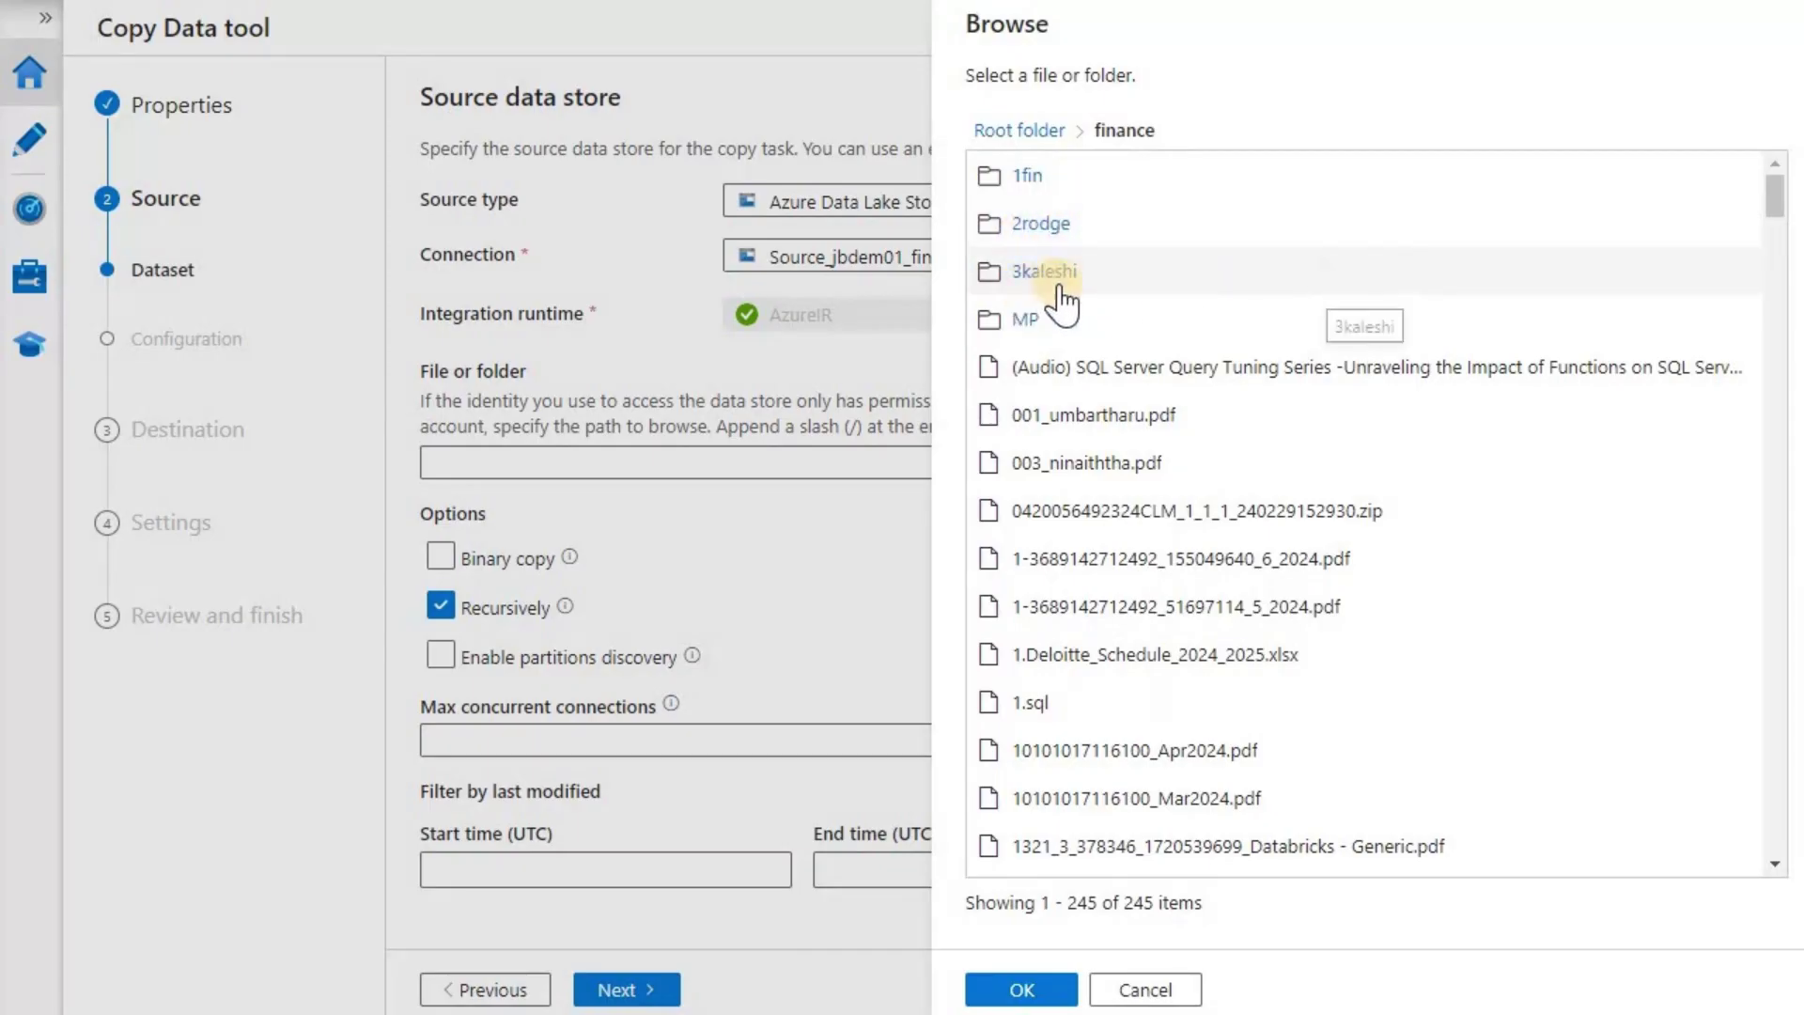
pyautogui.scroll(-10, 1165, 348)
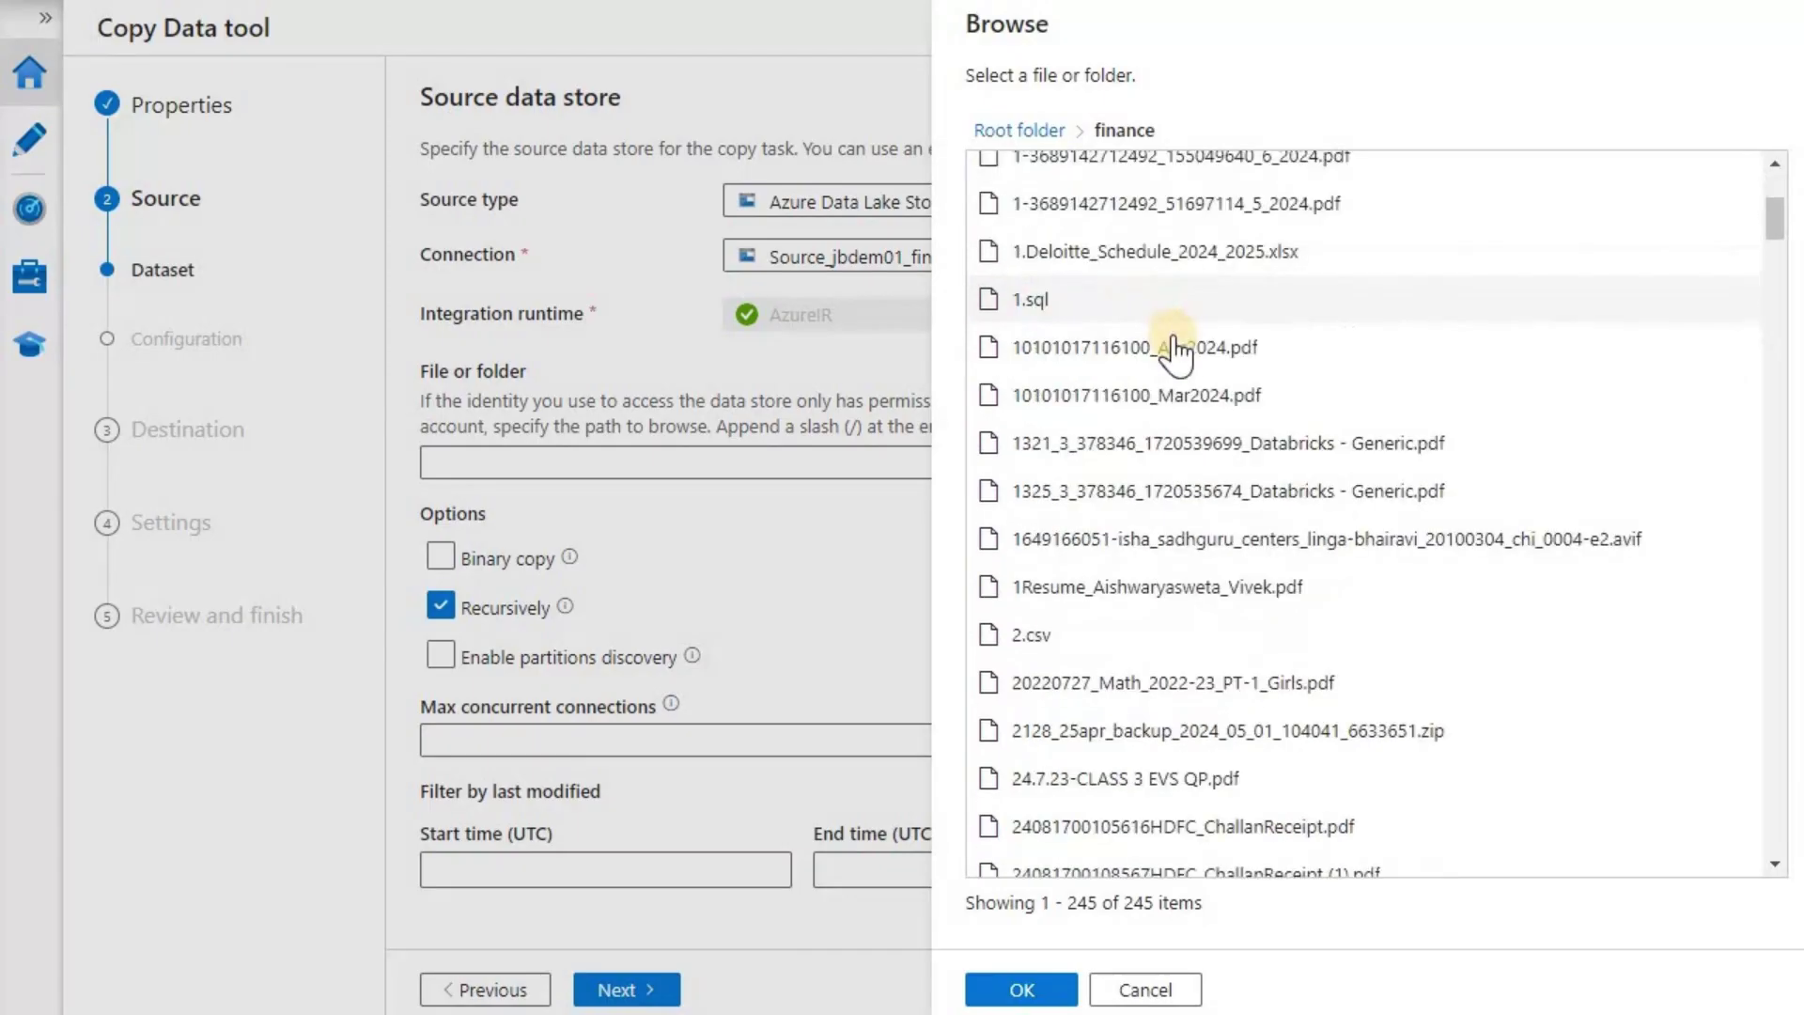
pyautogui.scroll(-4, 1191, 370)
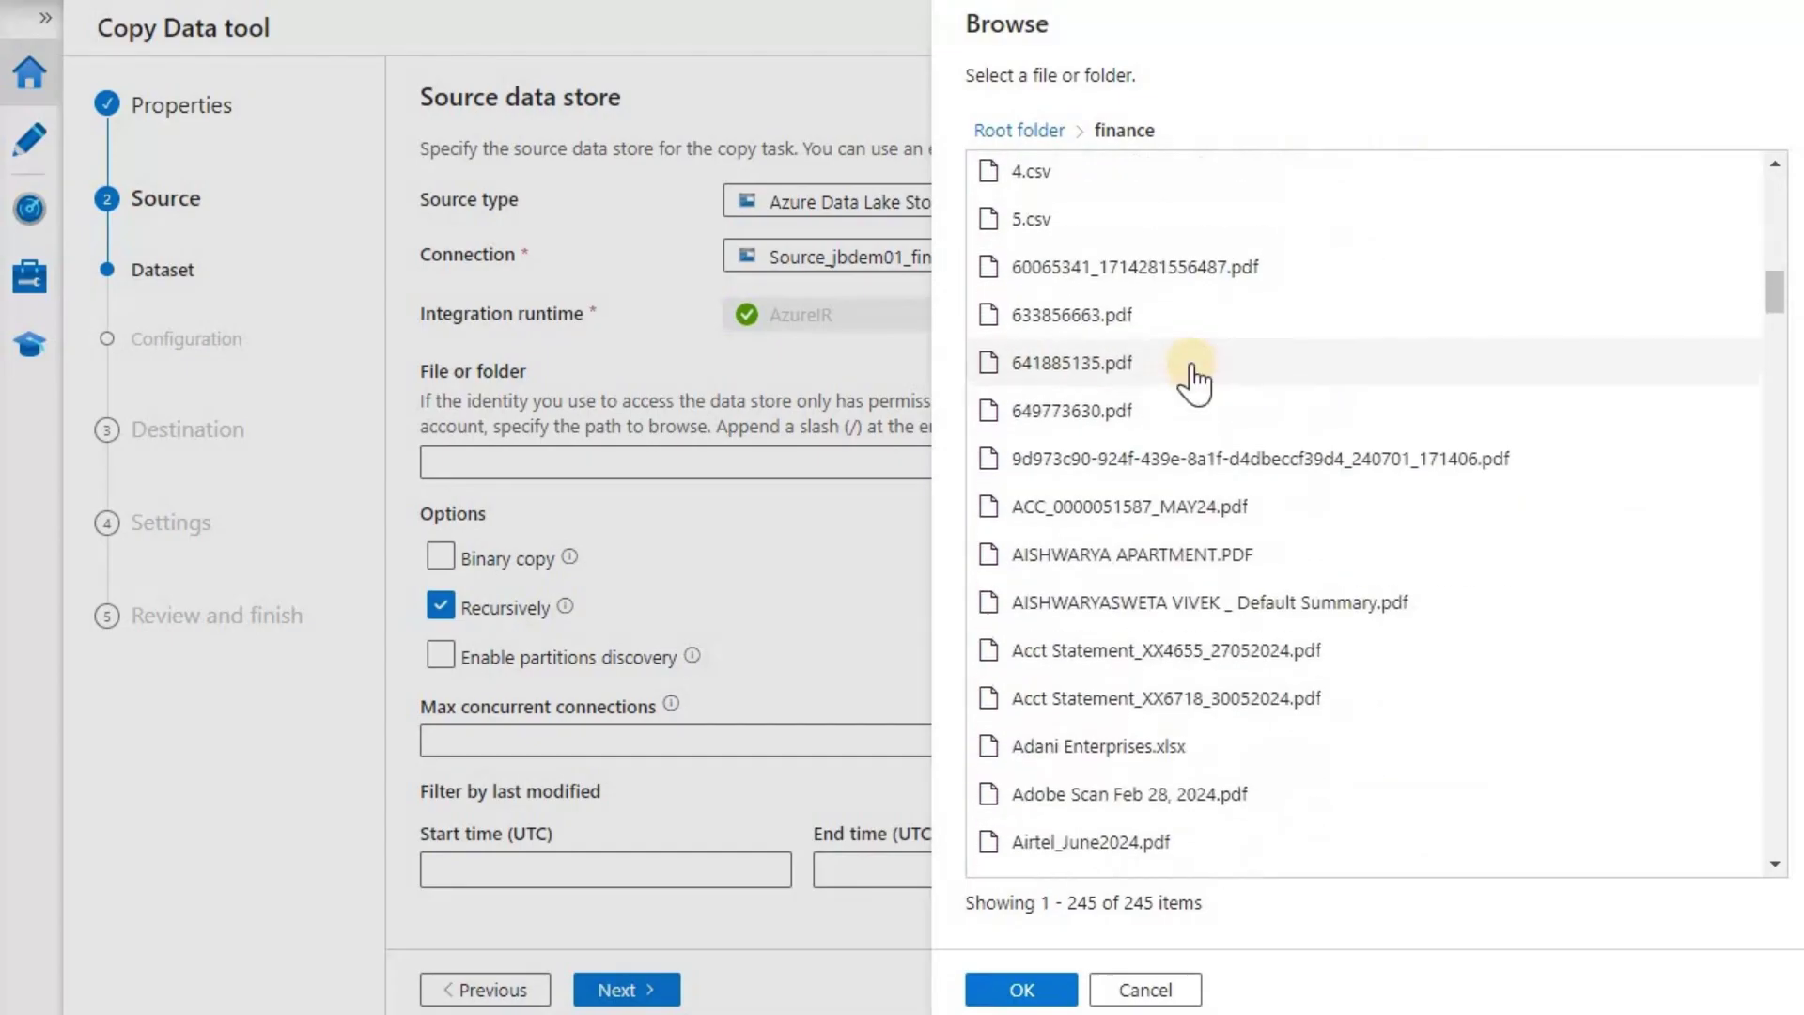
pyautogui.scroll(13, 1175, 490)
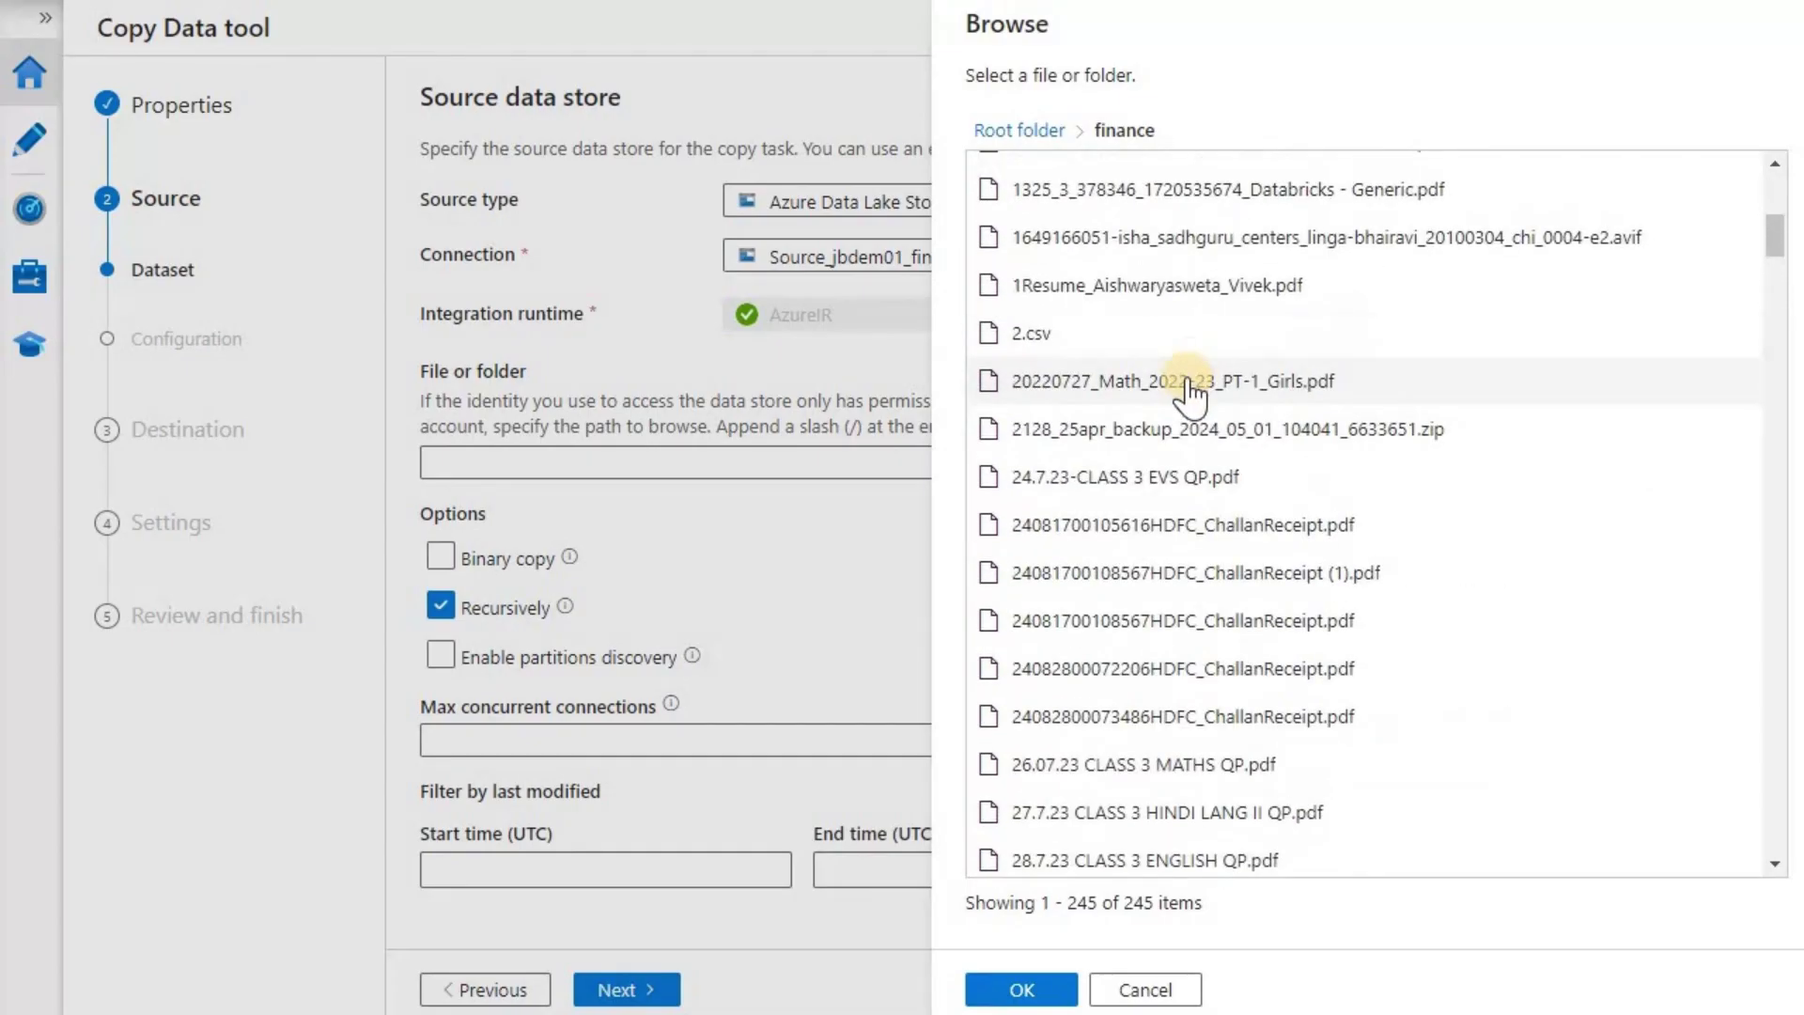
pyautogui.click(1033, 994)
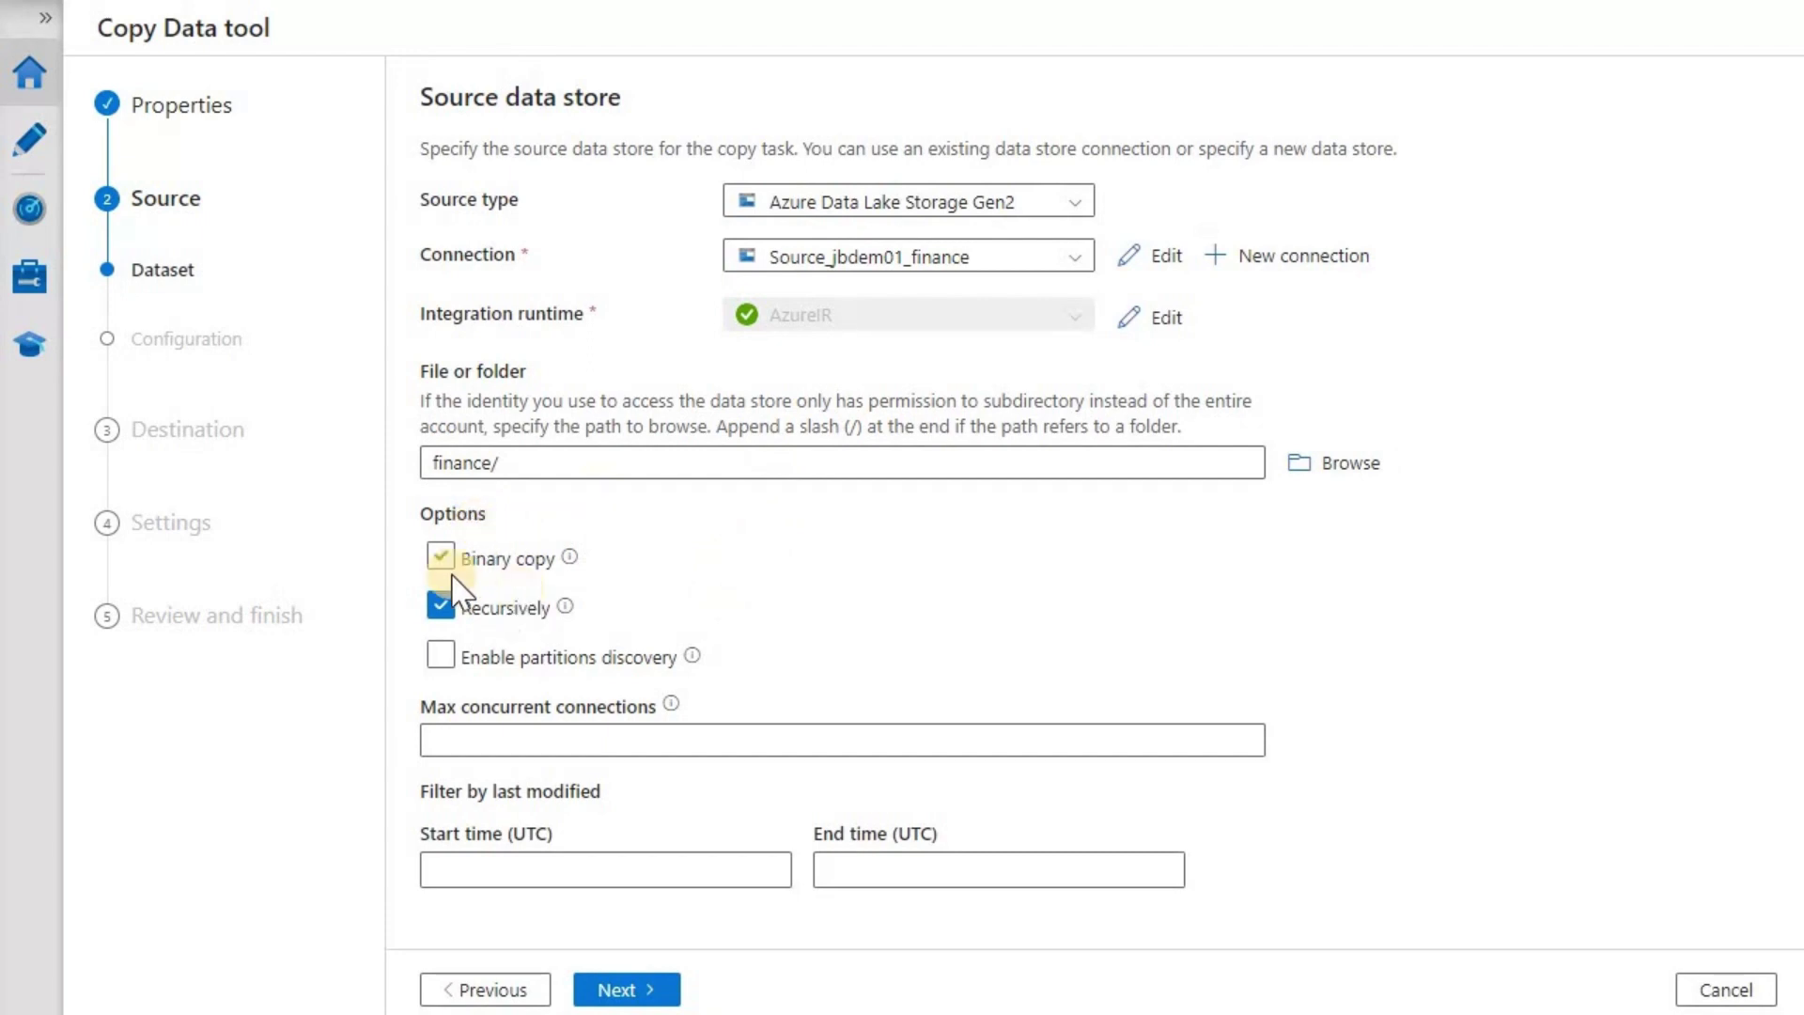
# Step: Enable binary copy for the source files and show the option's explanation
pyautogui.click(517, 564)
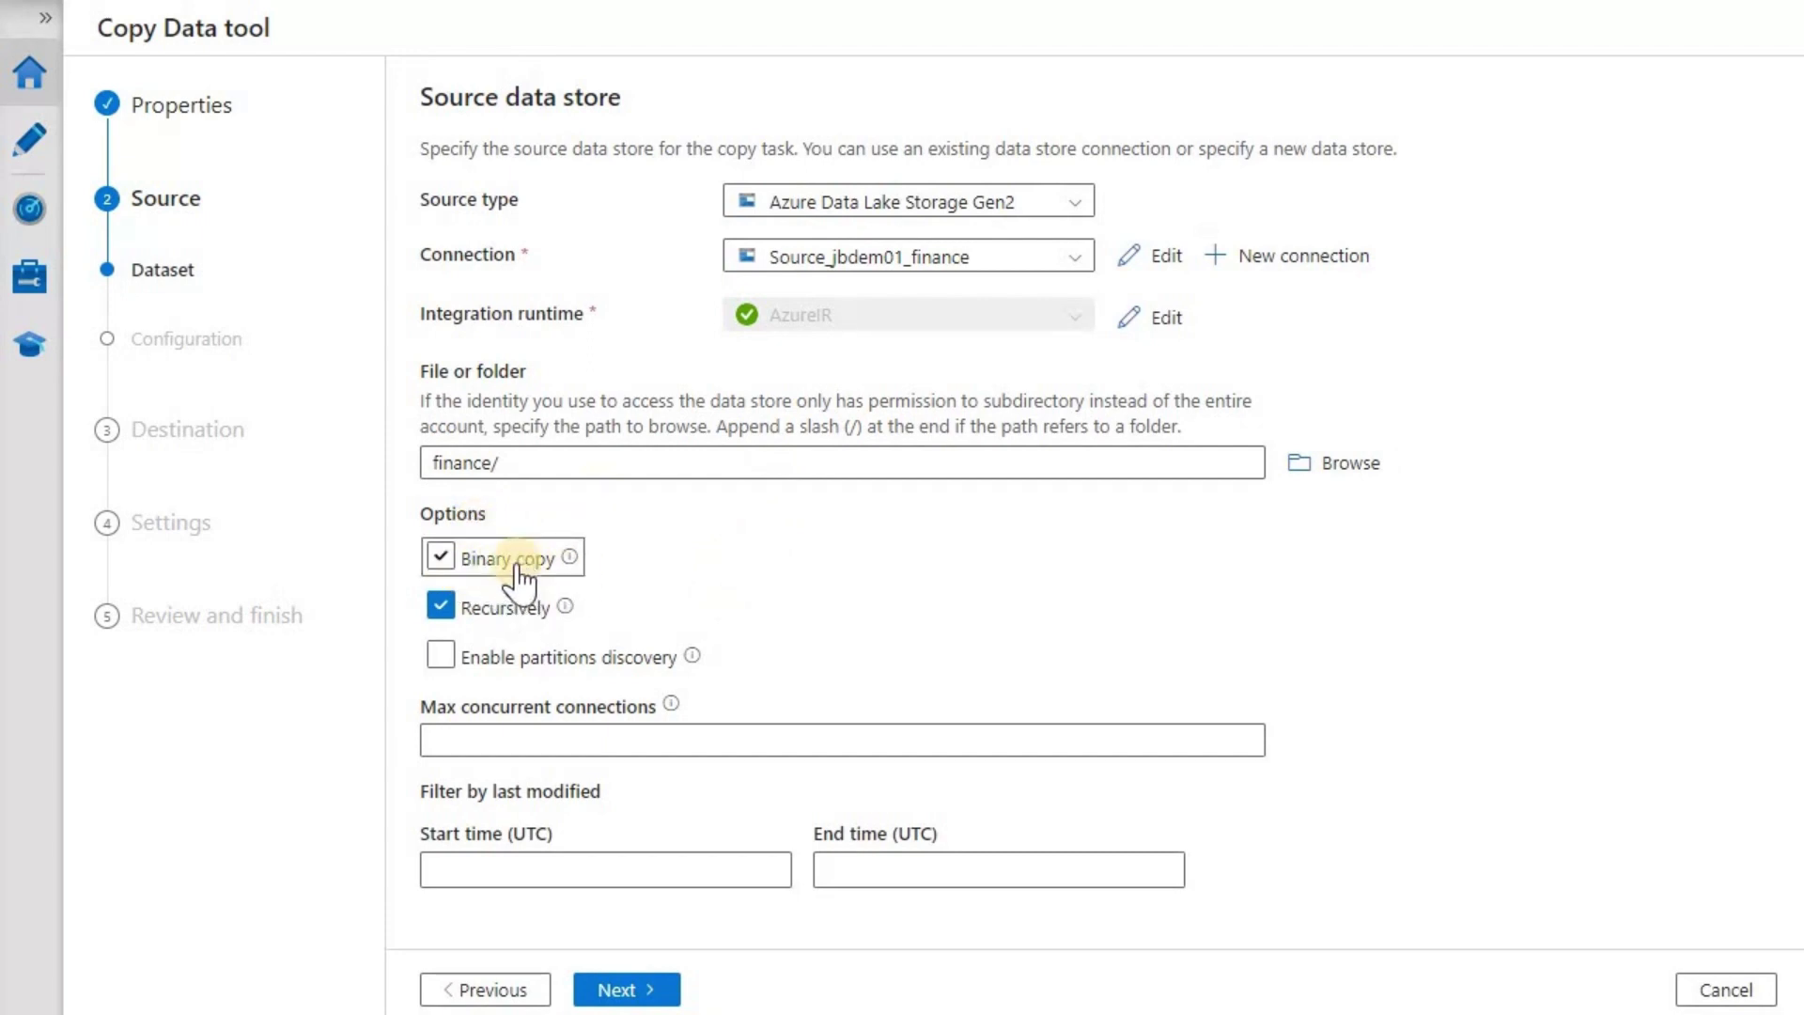
pyautogui.click(571, 558)
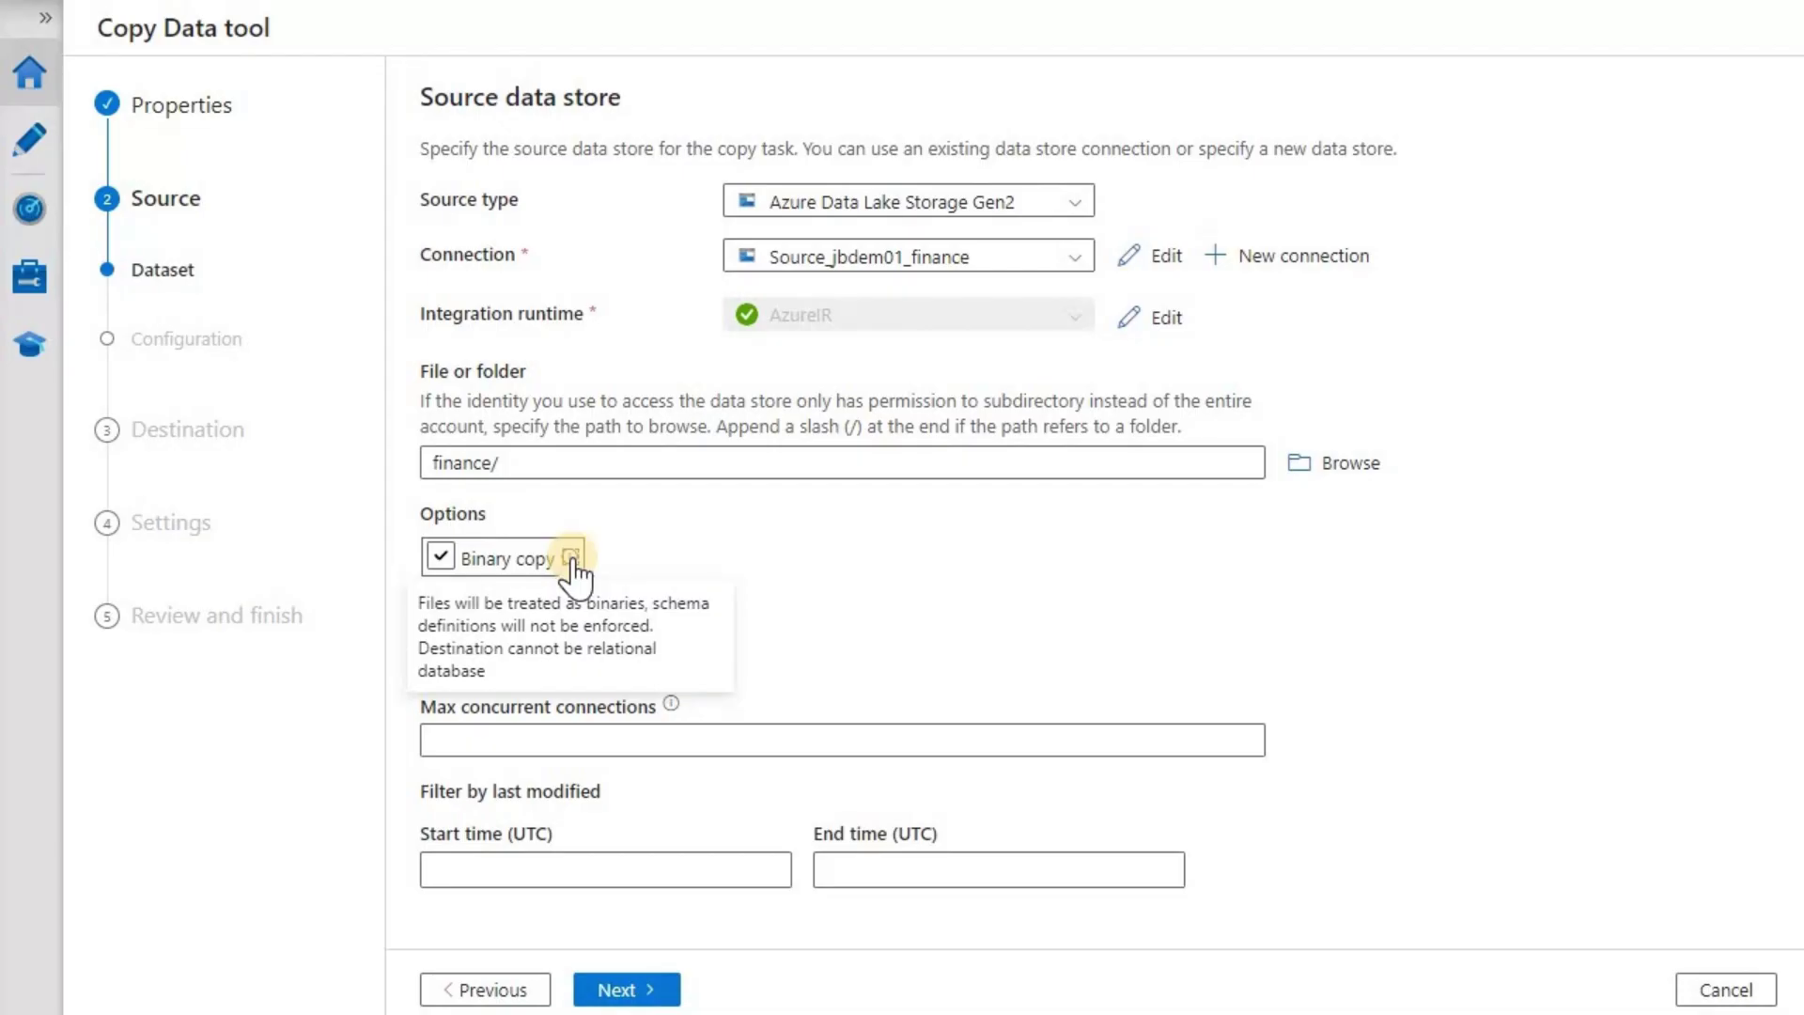
# Step: Turn on binary copy for the finance source files and continue to the destination data store
pyautogui.click(439, 558)
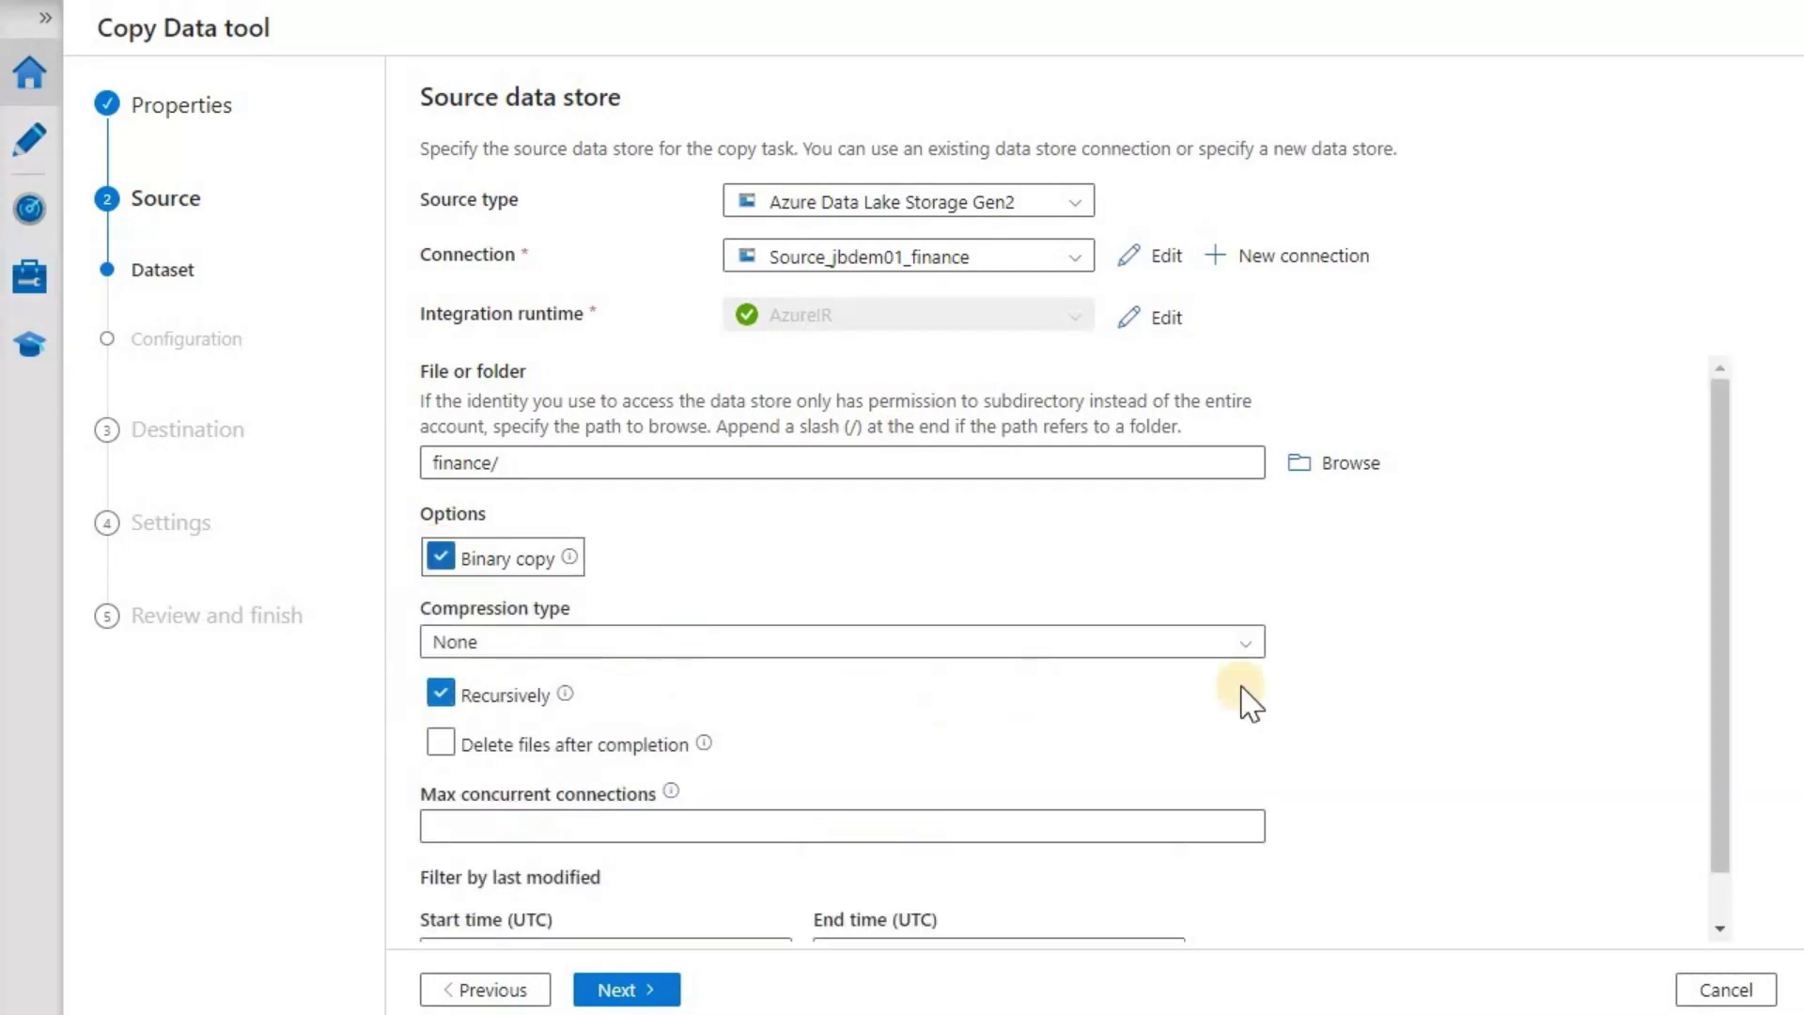
pyautogui.moveTo(561, 697)
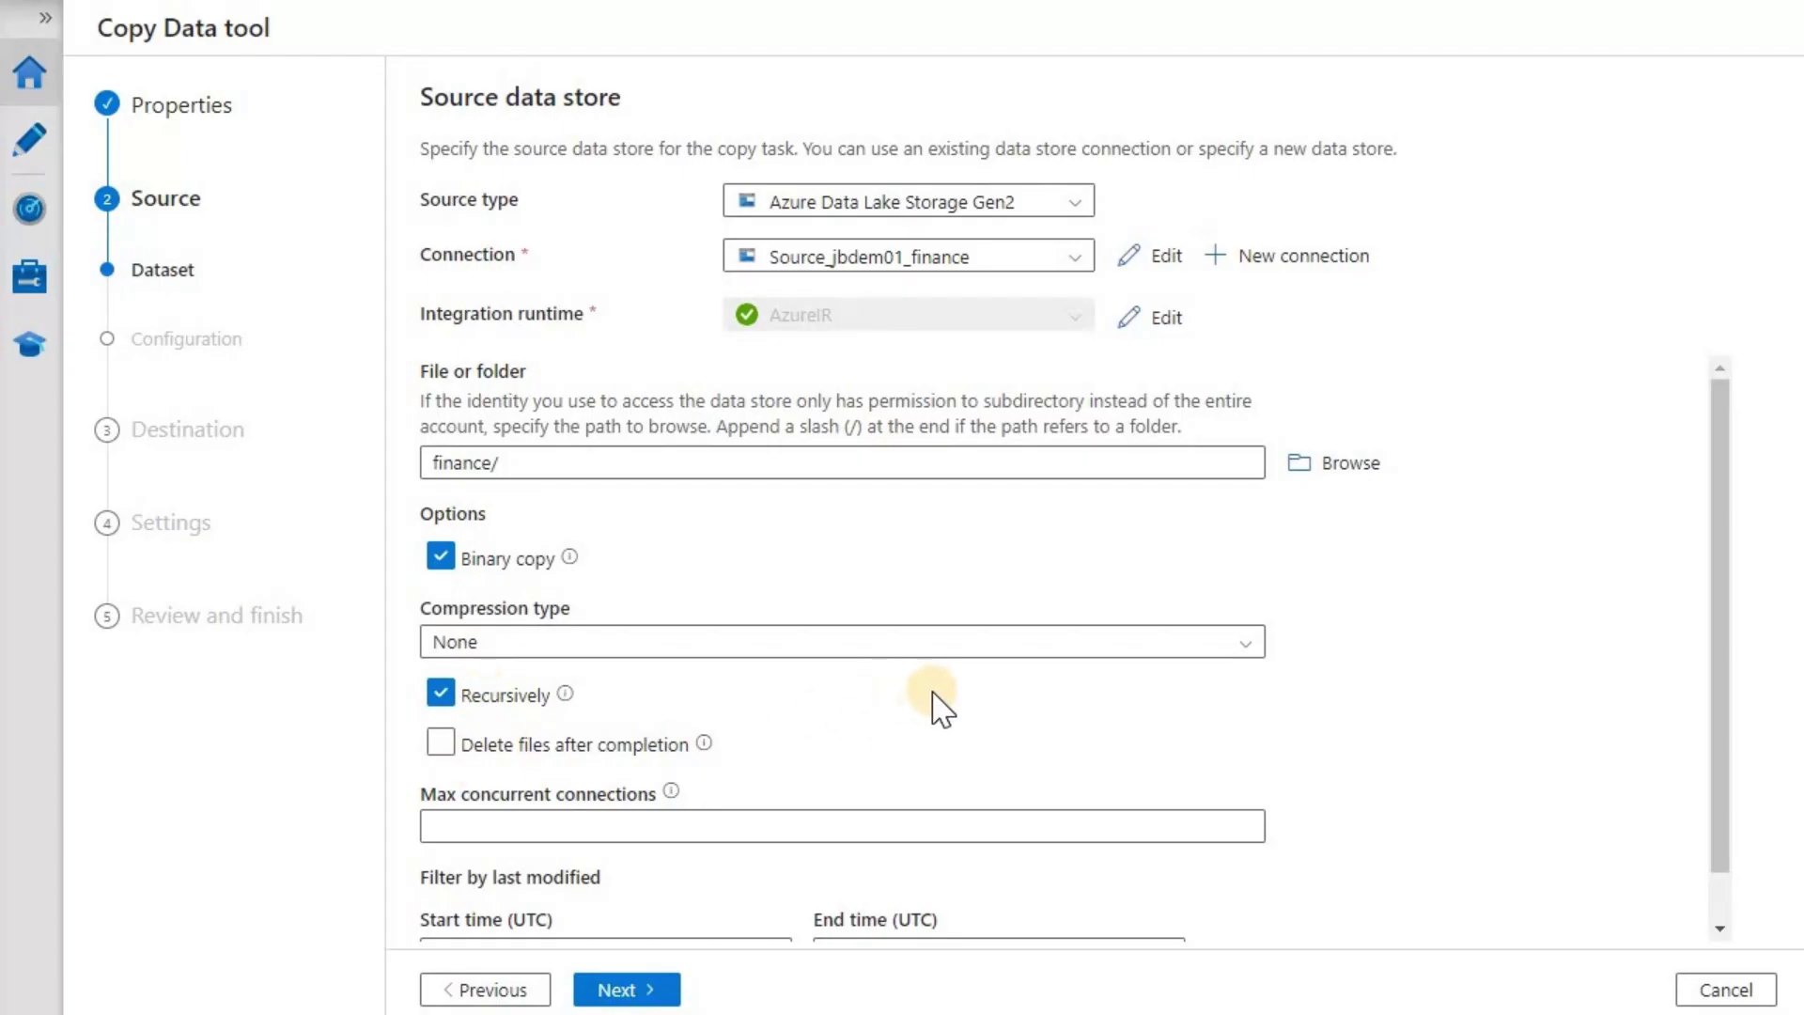
pyautogui.scroll(-1, 940, 709)
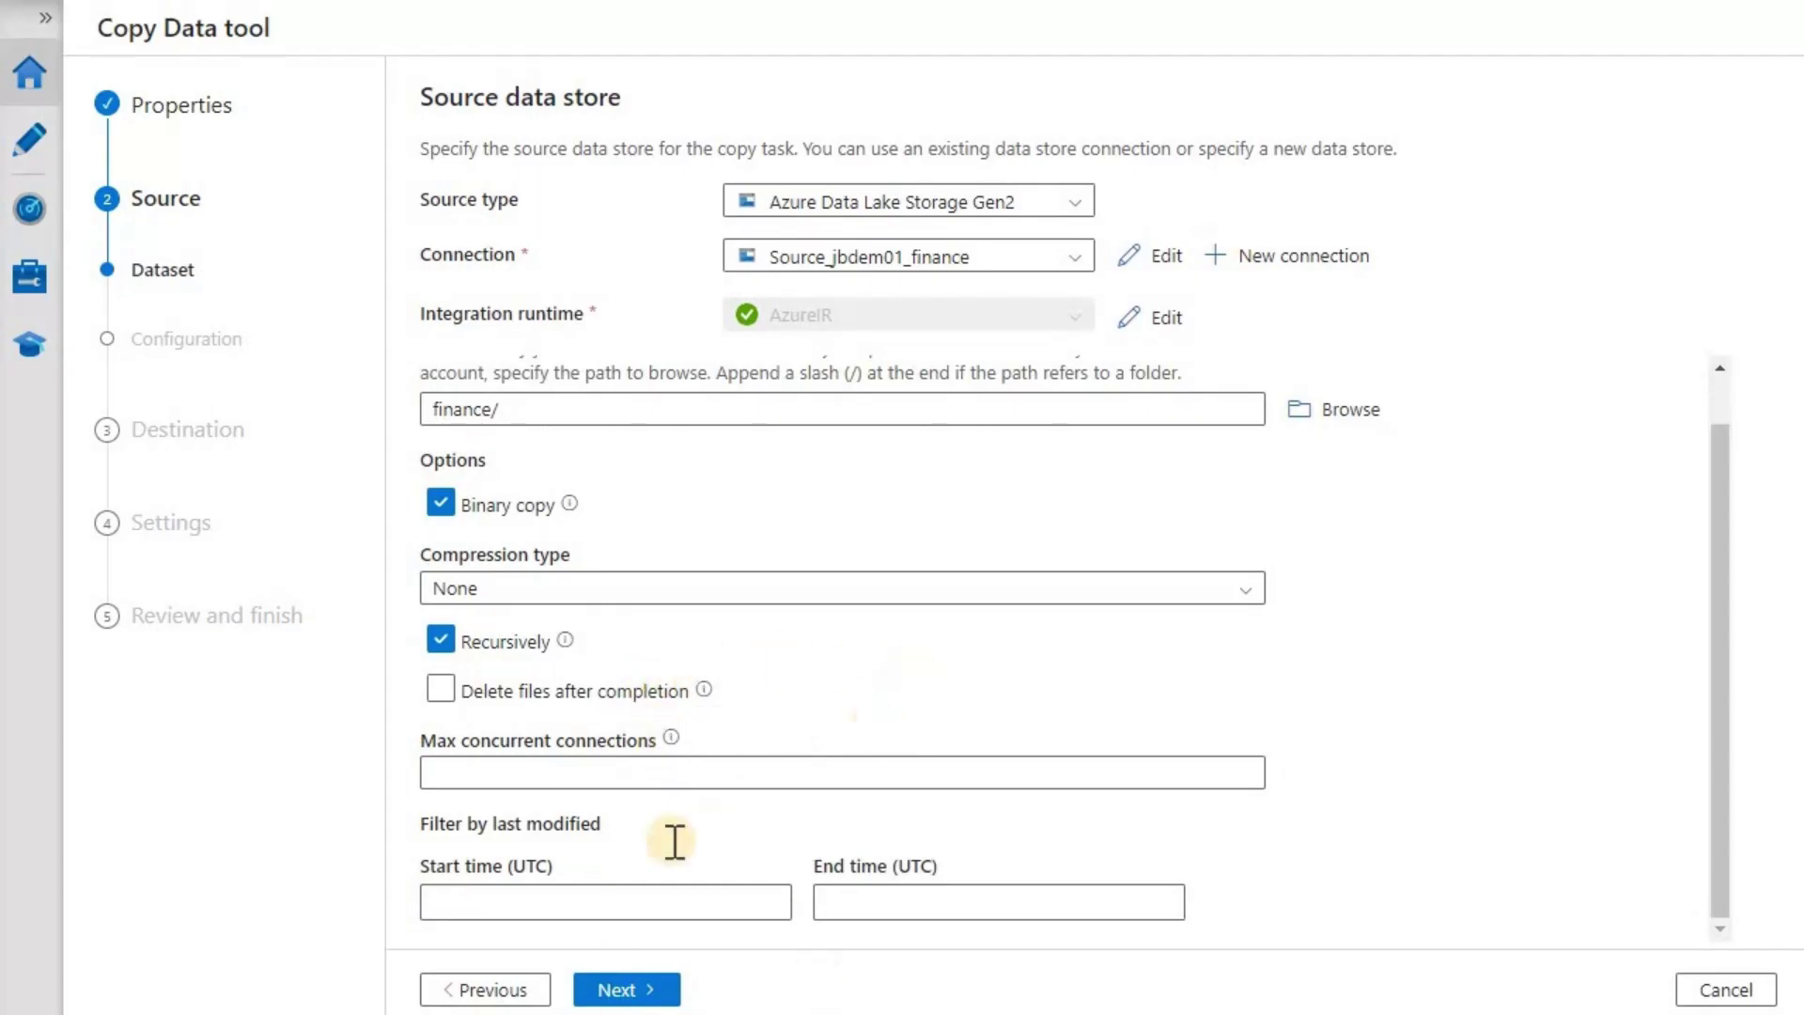
pyautogui.click(643, 990)
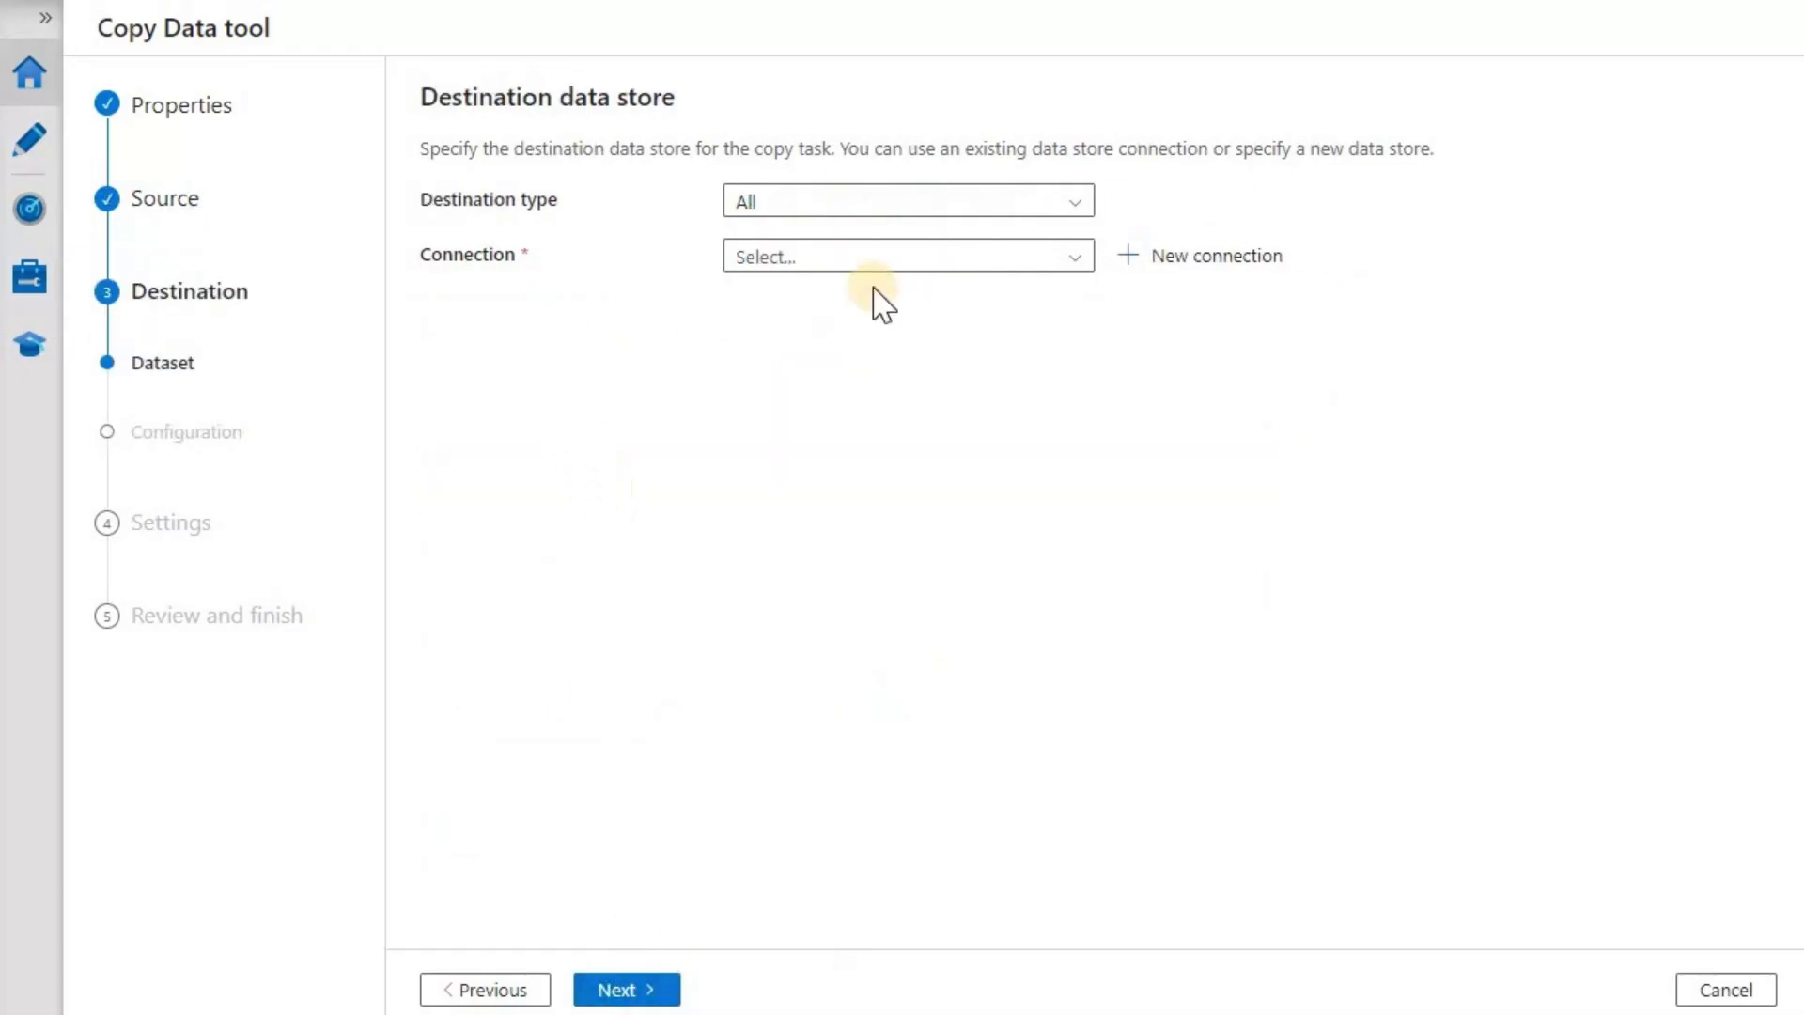
# Step: Set the destination type to Azure Data Lake Storage Gen2 and start a new connection for it
pyautogui.click(1062, 205)
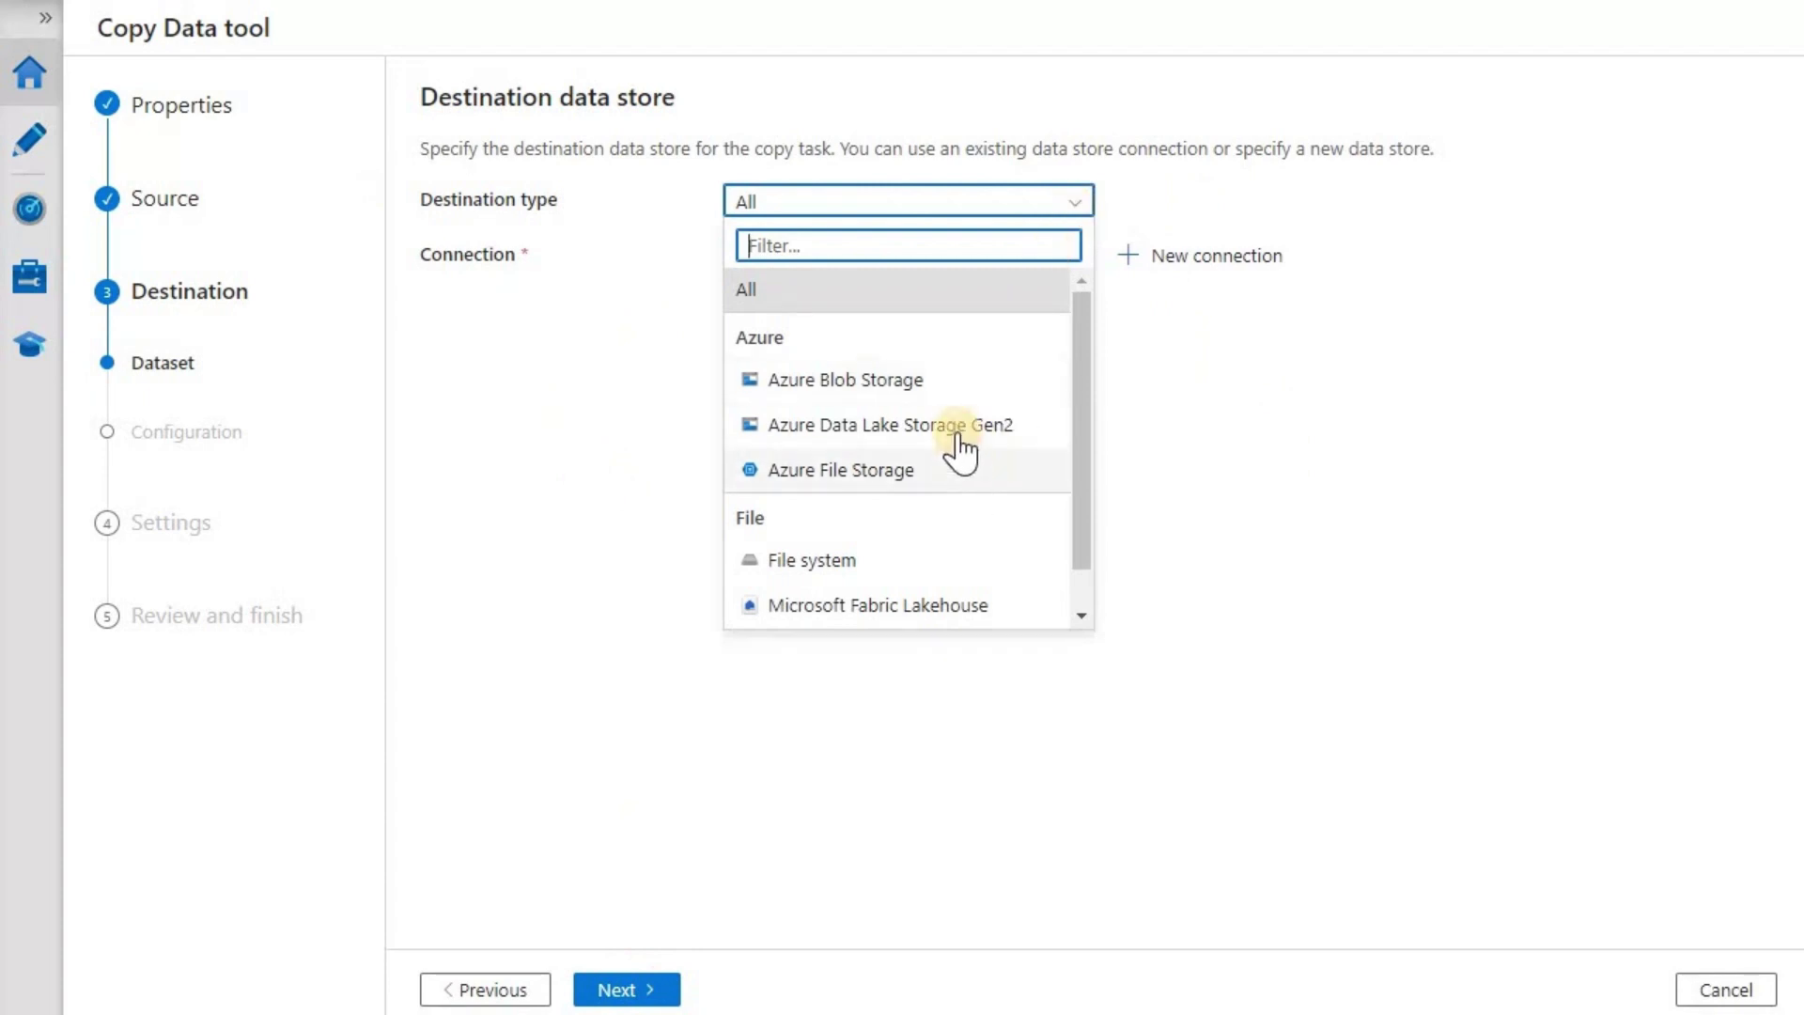
pyautogui.click(958, 434)
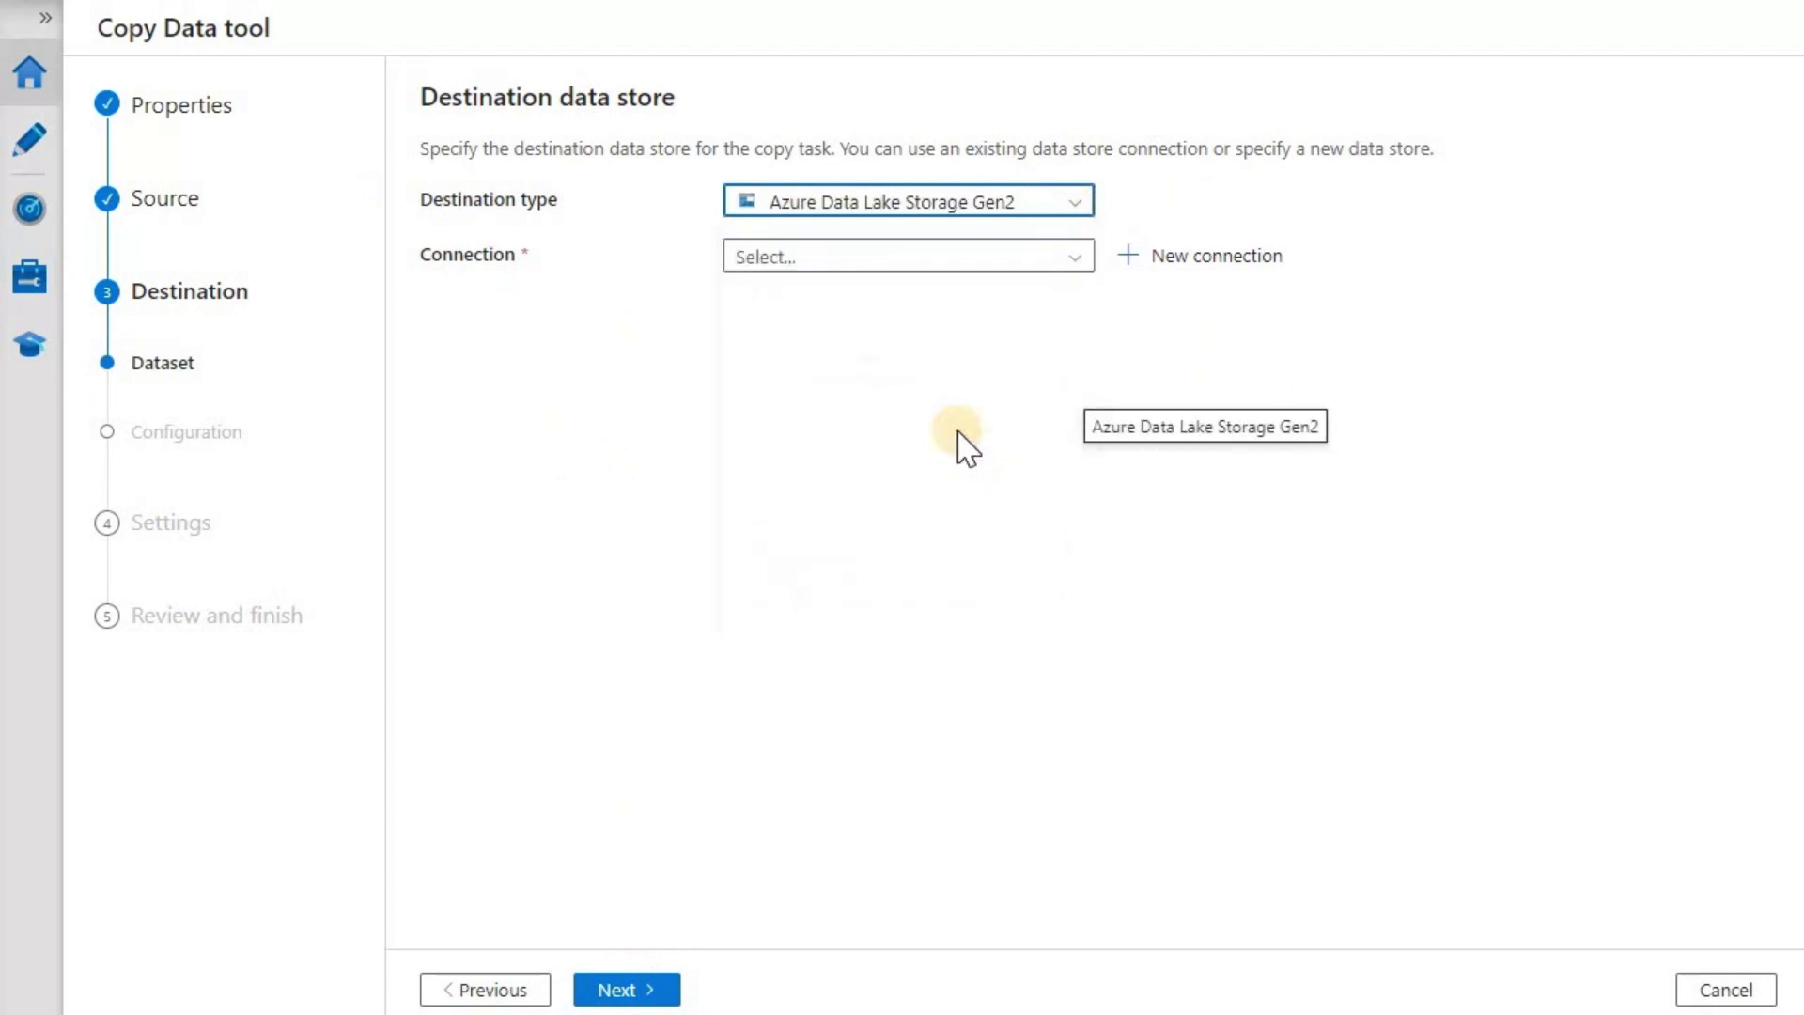
pyautogui.click(1191, 261)
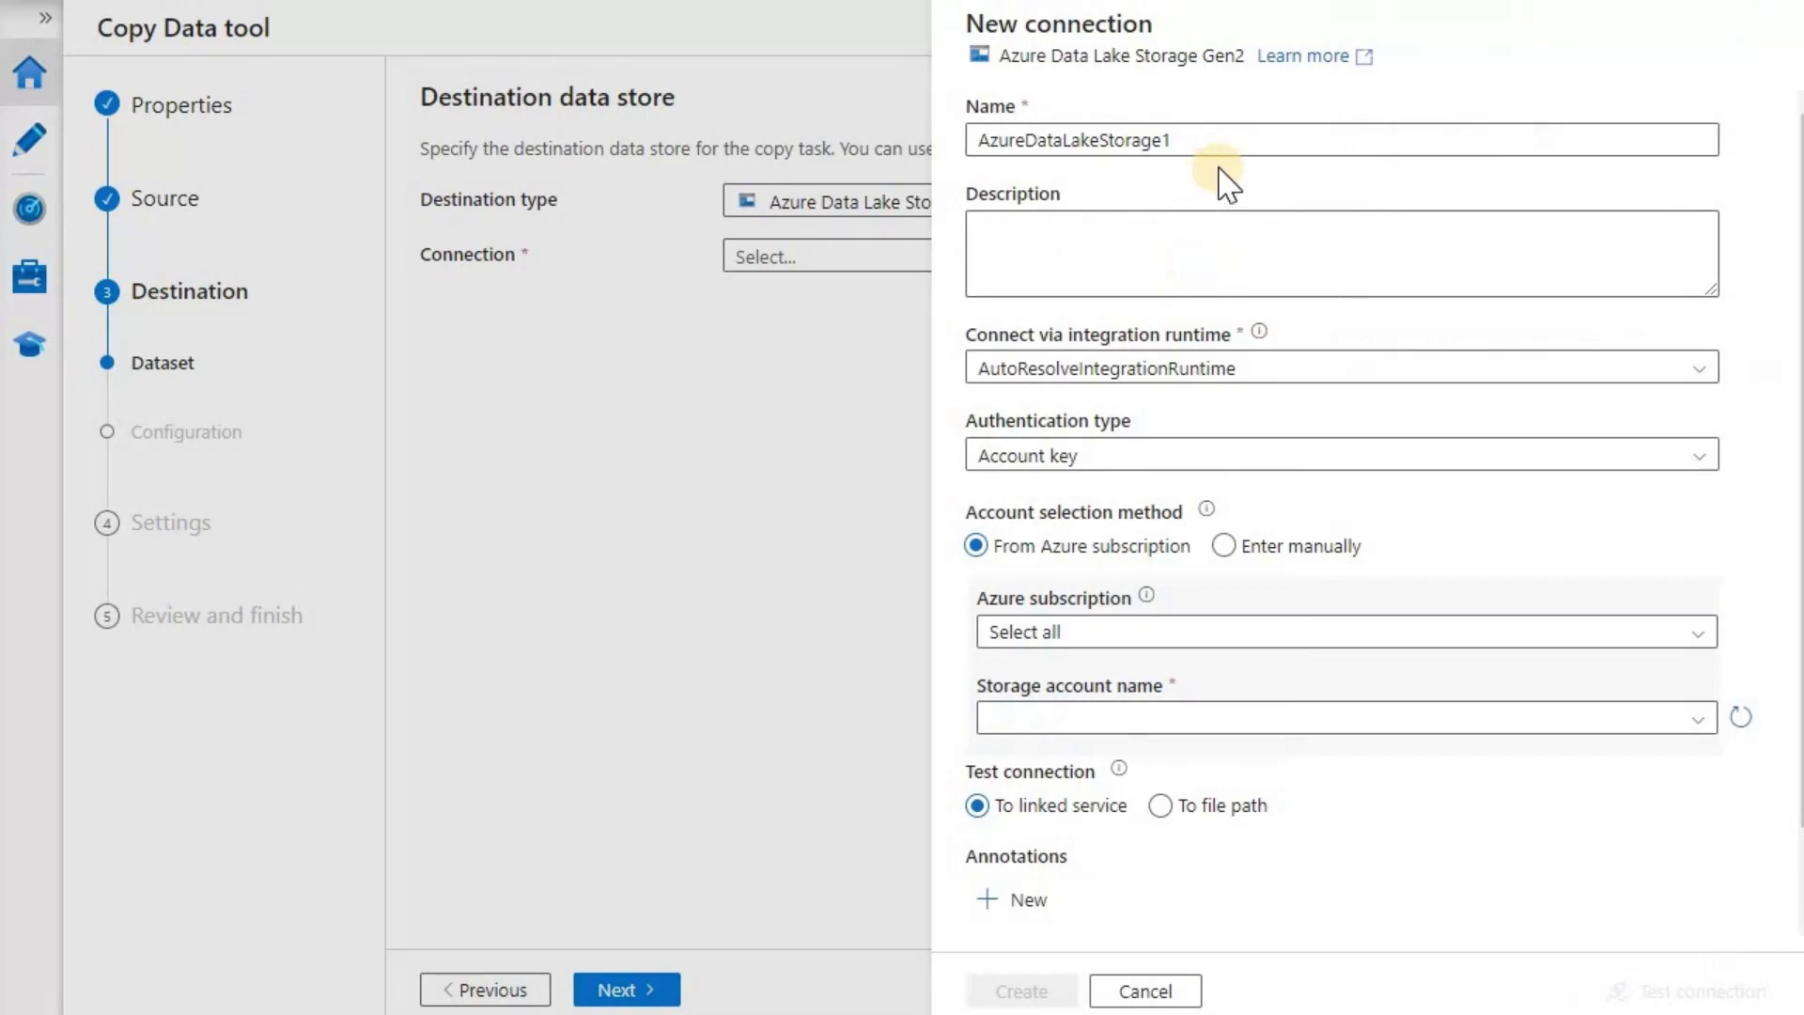
# Step: Name the new destination connection LS_jbdem02_Finance
pyautogui.moveTo(1272, 139); pyautogui.dragTo(846, 143)
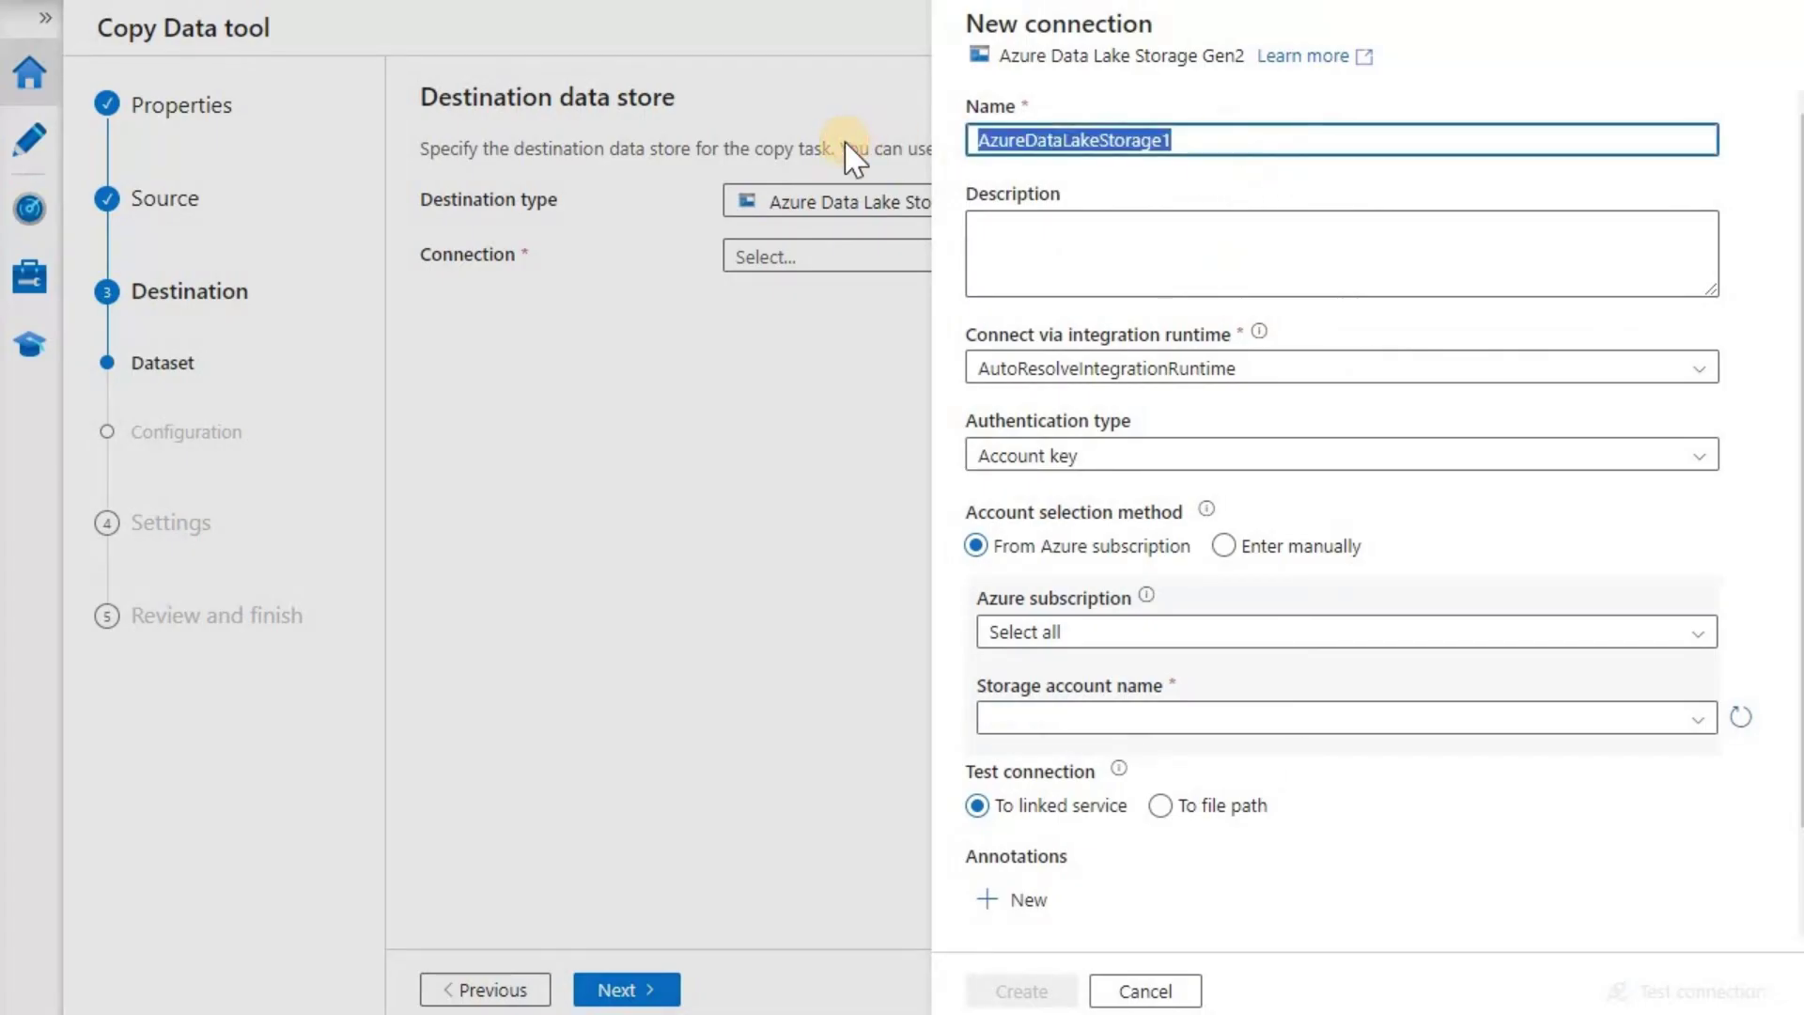
pyautogui.write('jbdem')
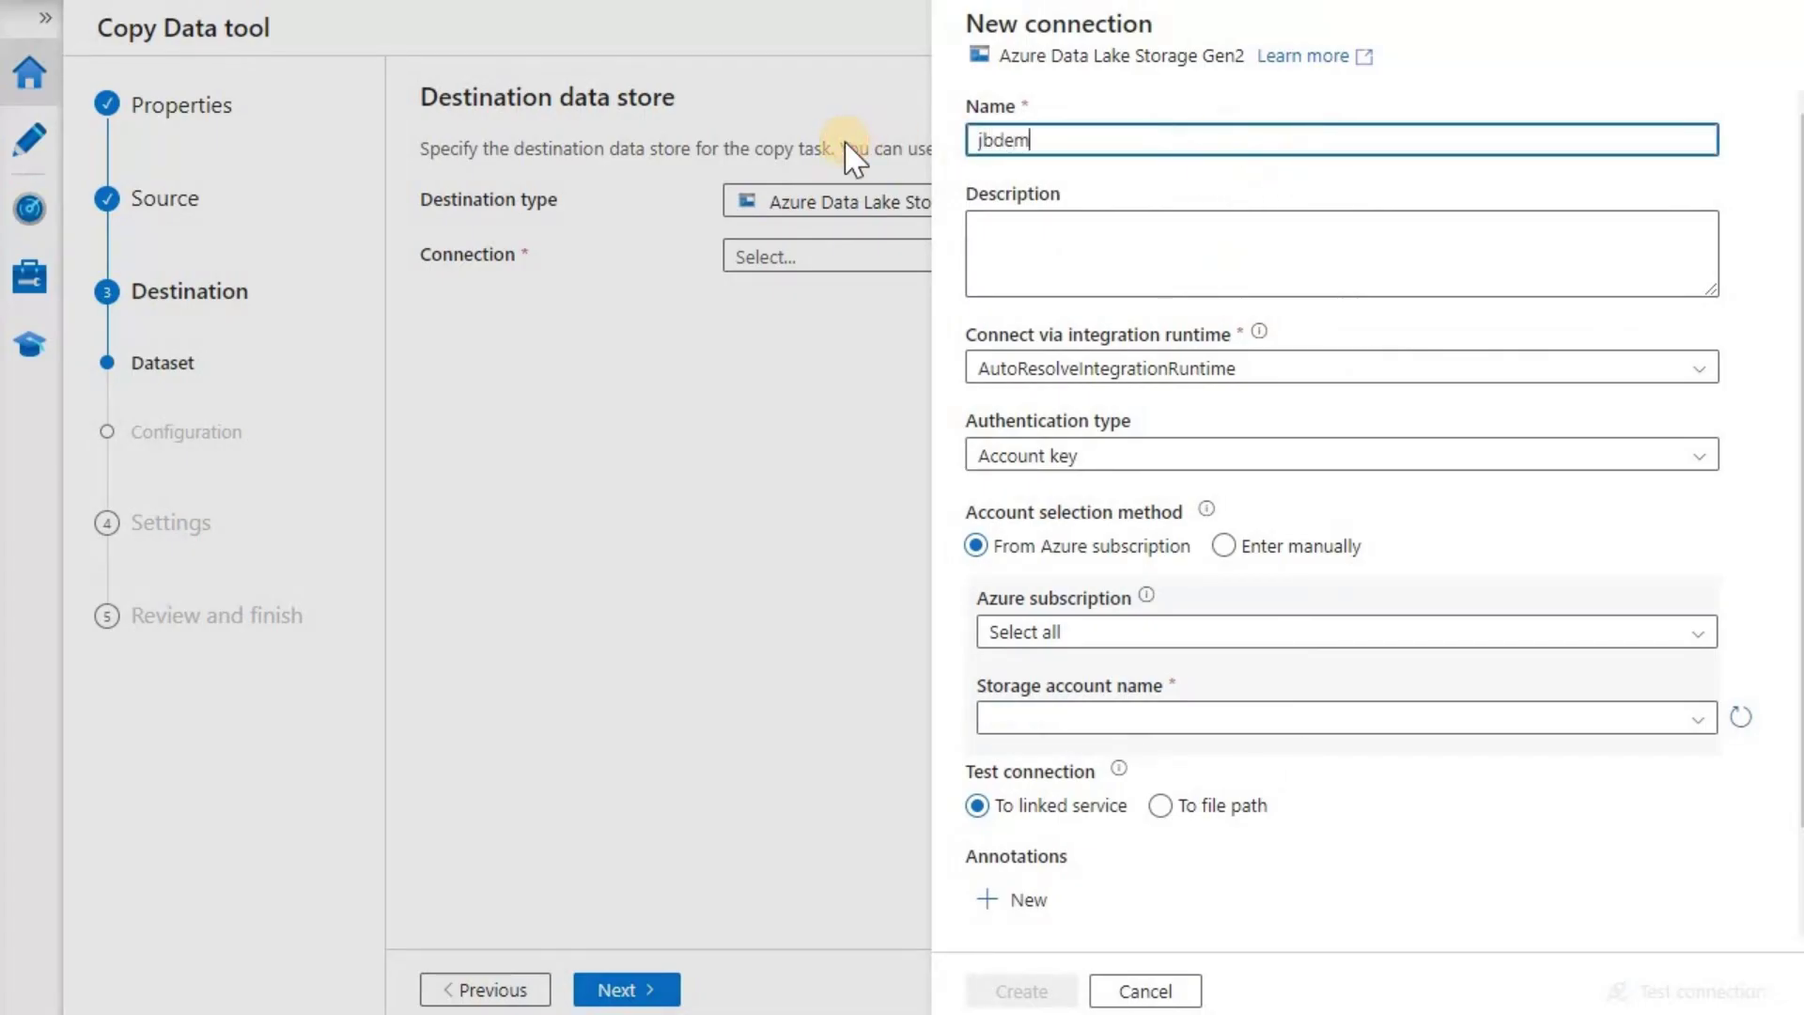
pyautogui.write('02_Finance')
pyautogui.press('Home')
pyautogui.write('LS_')
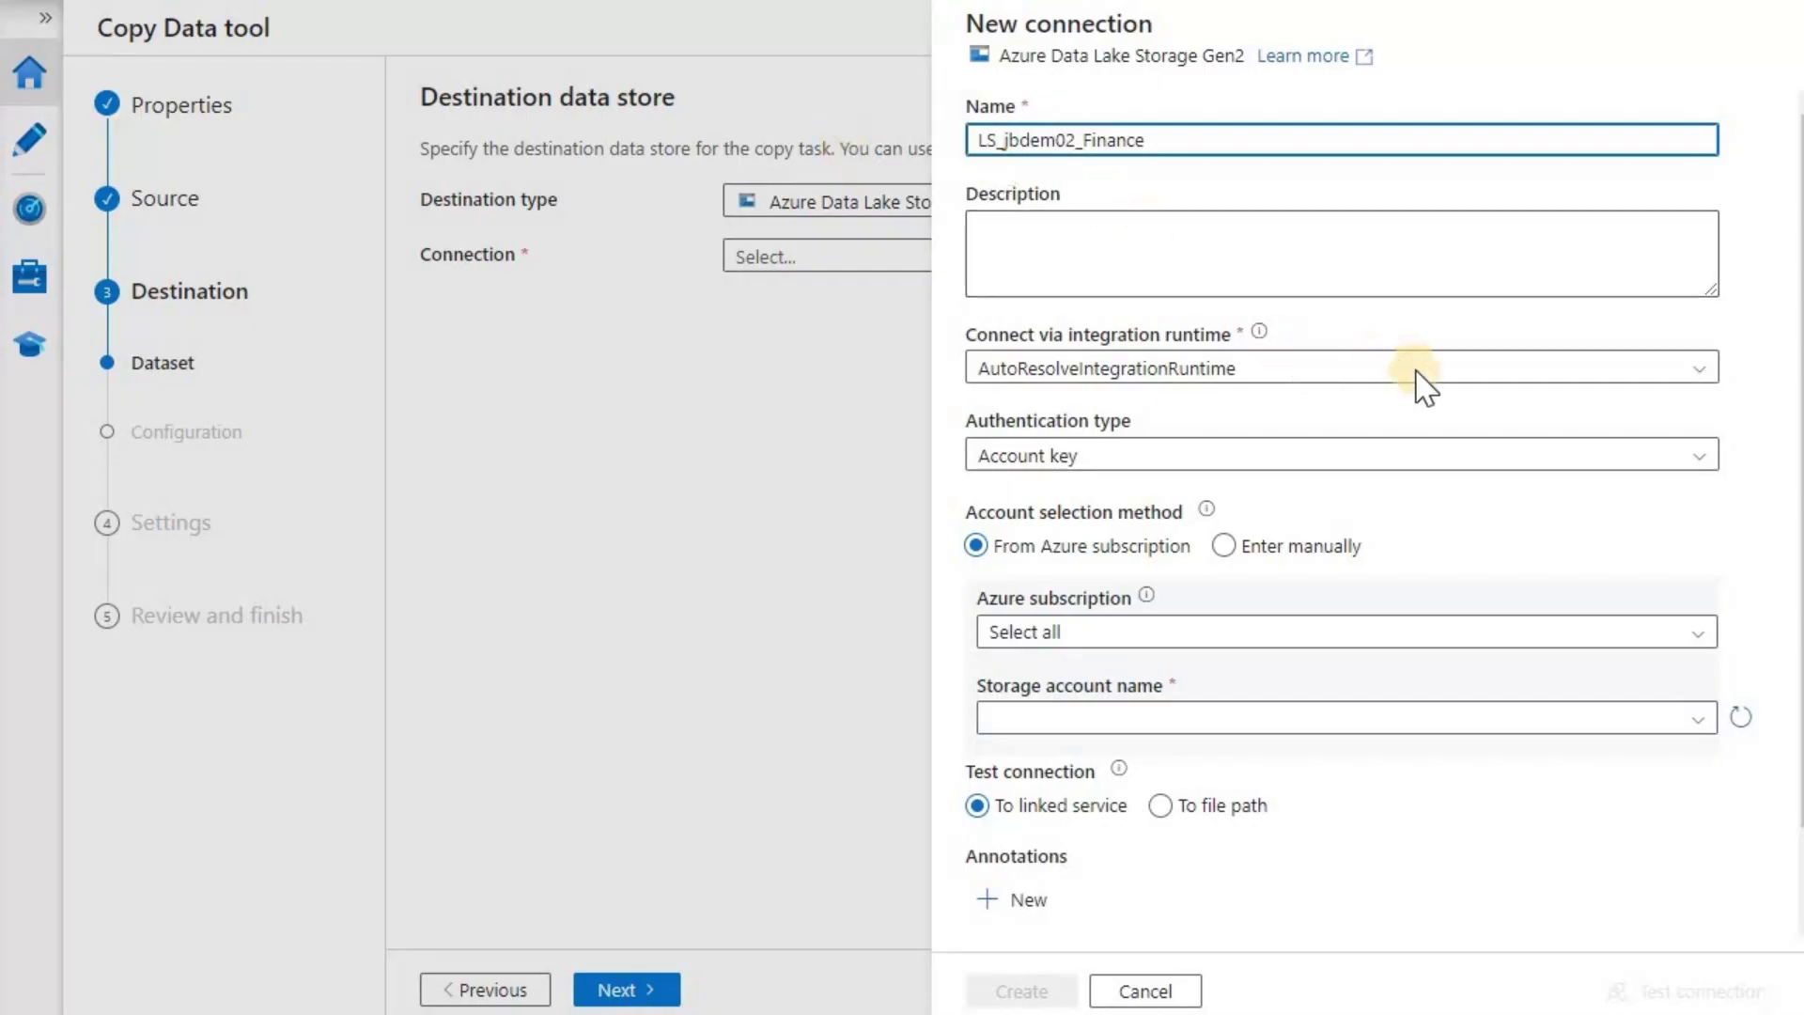
# Step: Set the destination connection's integration runtime to AzureIR and its storage account to jbdem02
pyautogui.click(1550, 373)
pyautogui.click(1666, 369)
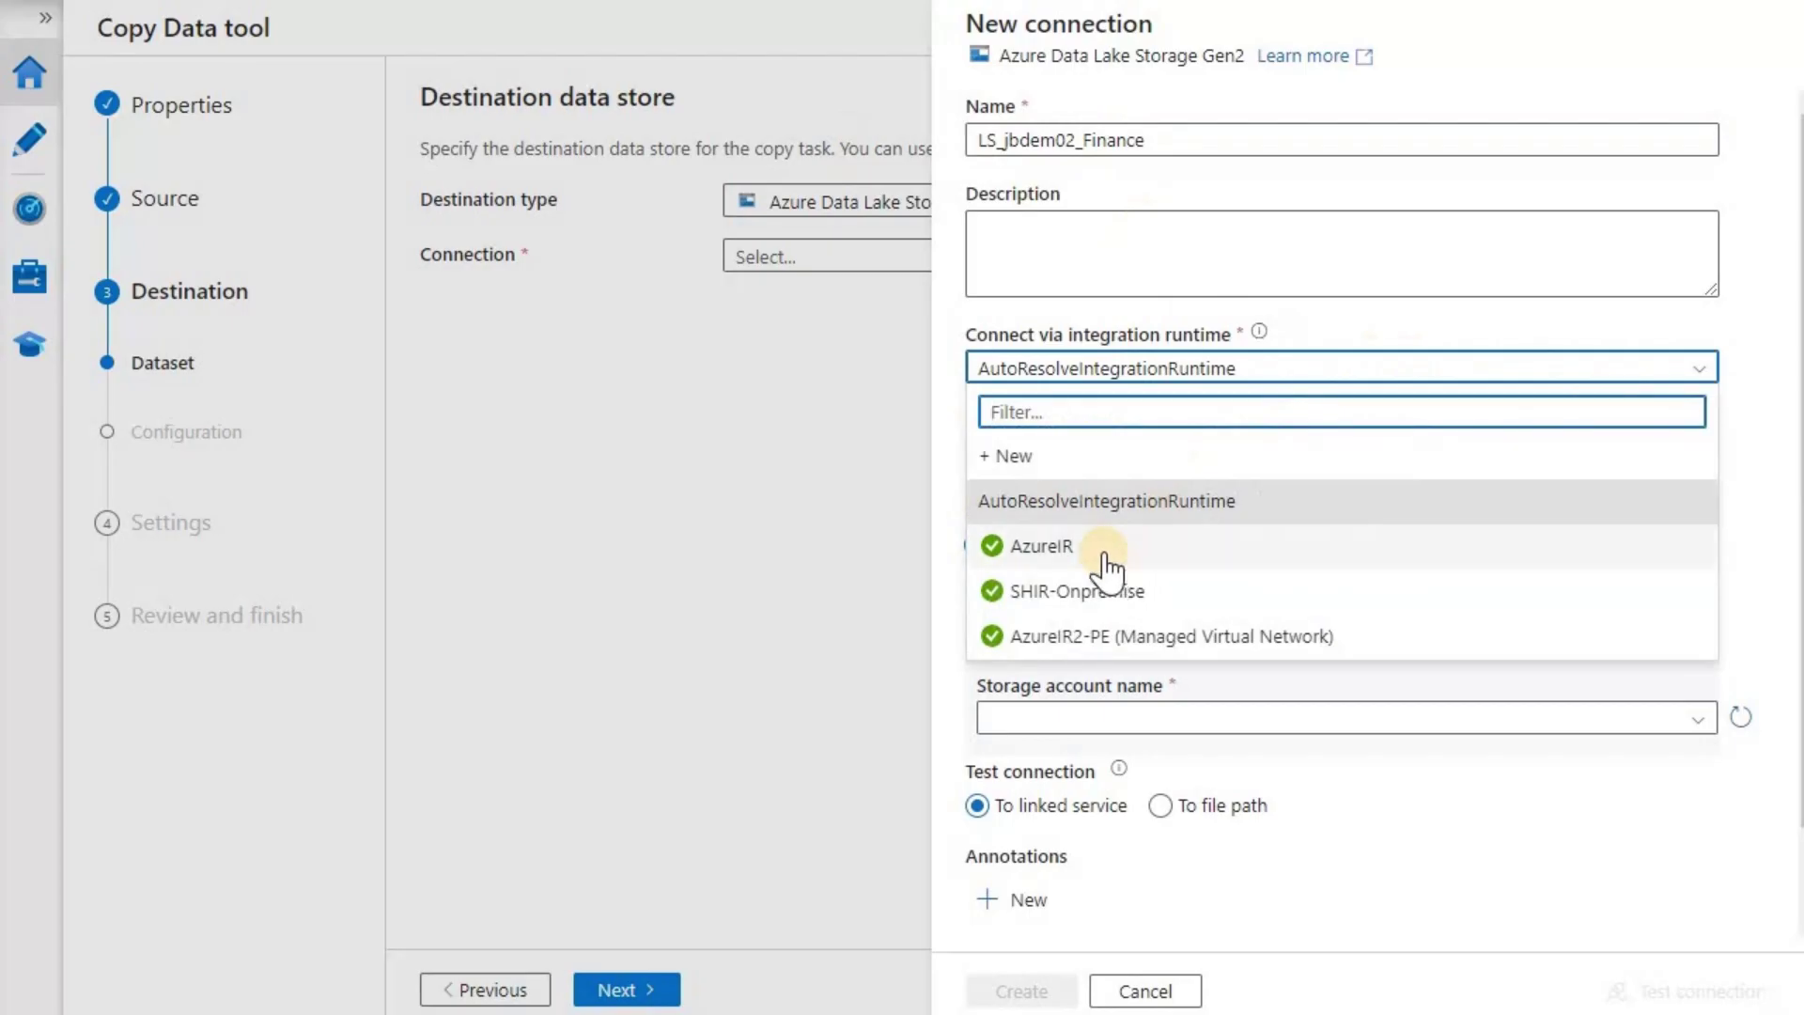
pyautogui.click(1104, 564)
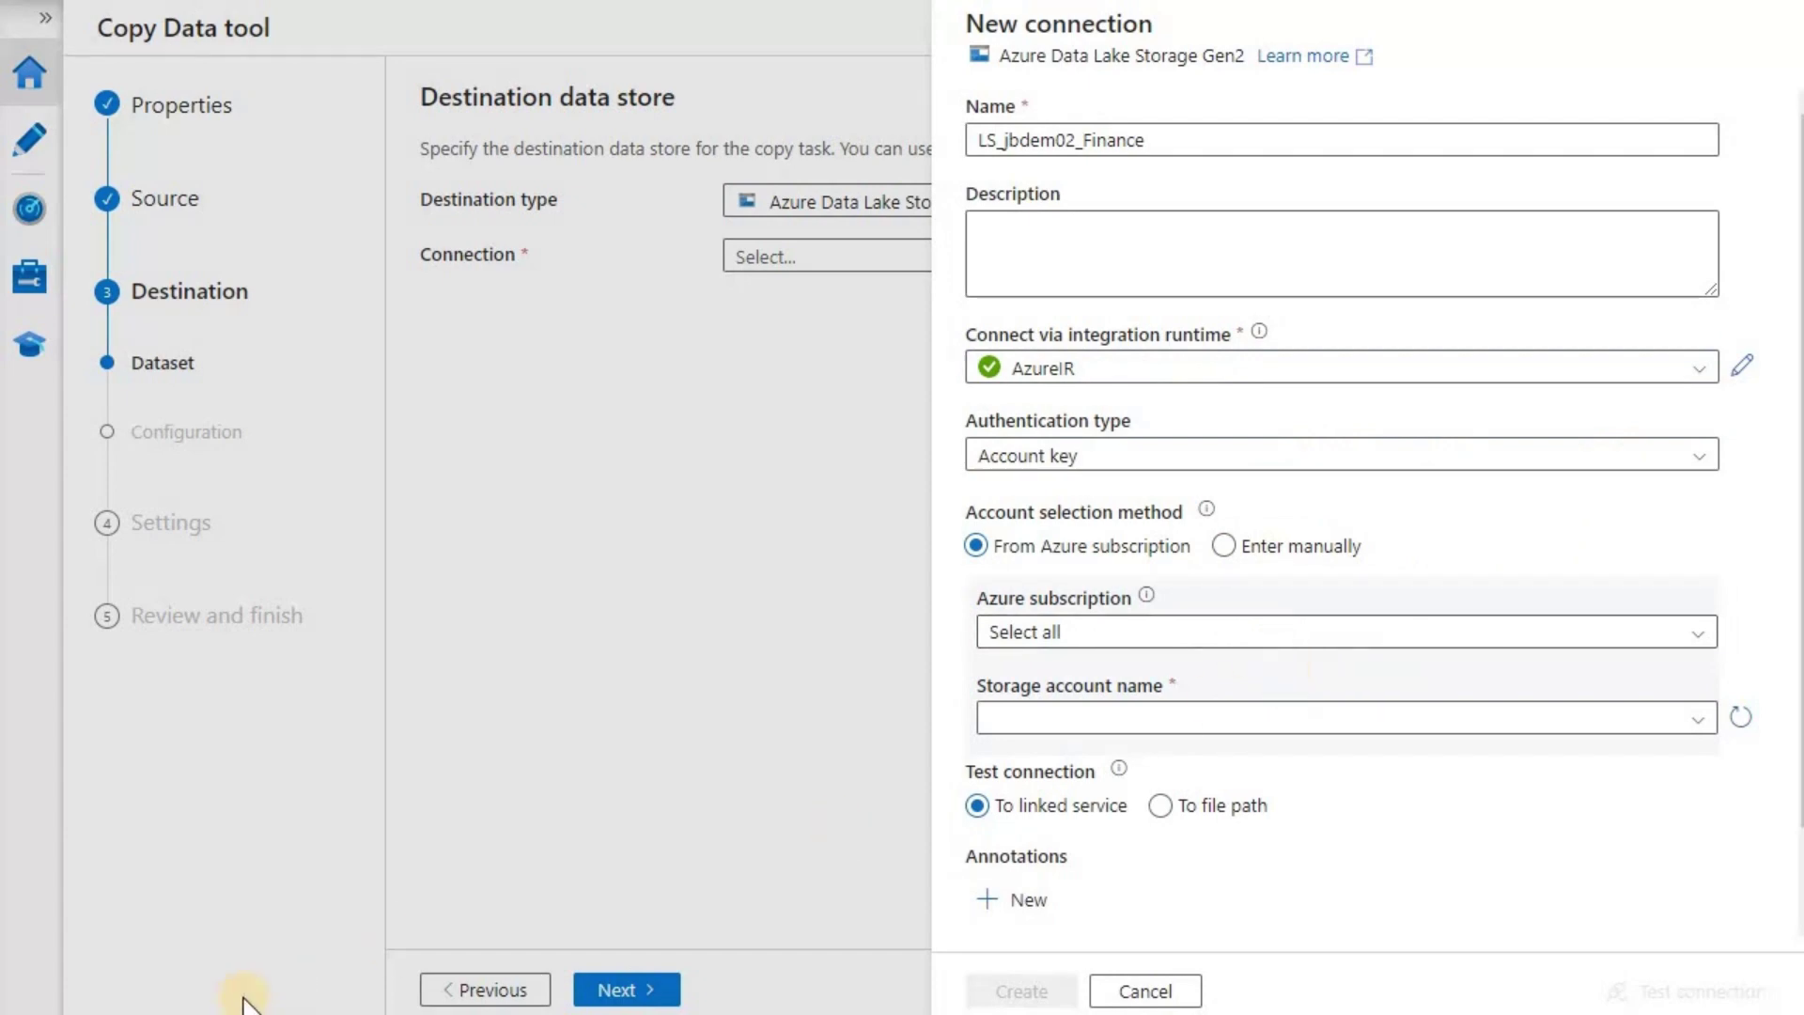
pyautogui.click(1701, 719)
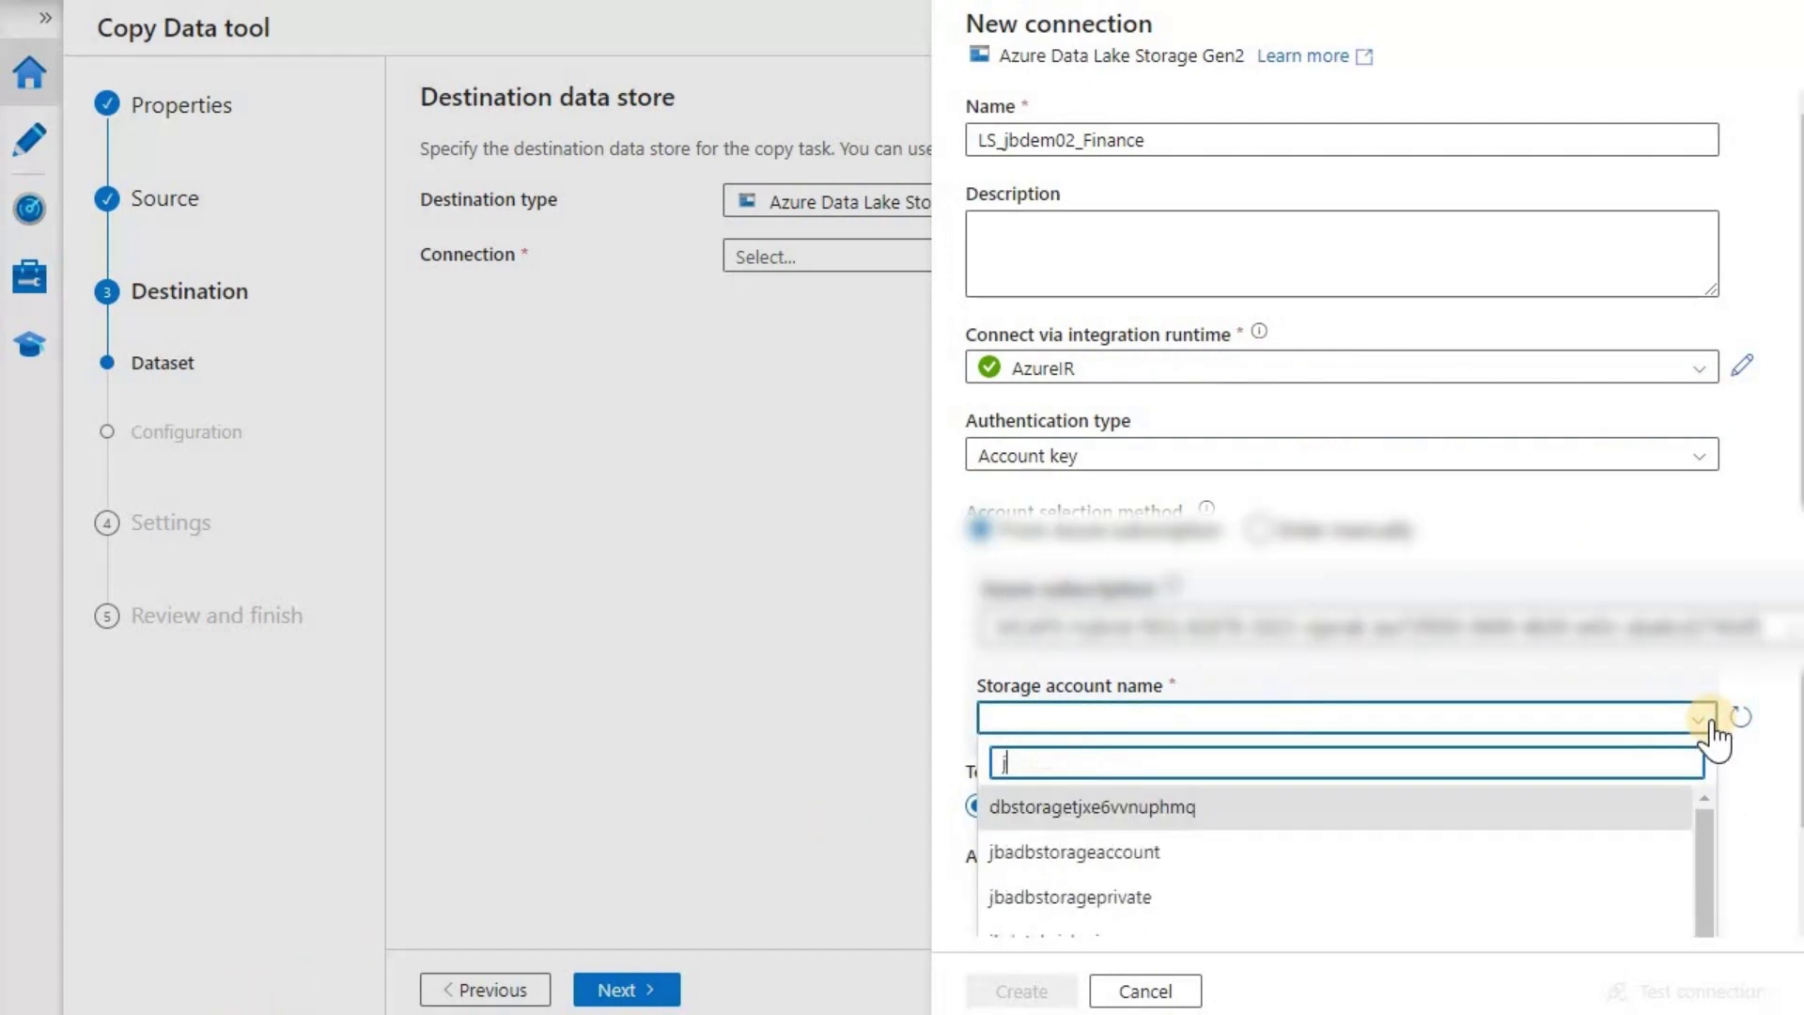
pyautogui.write('jbdem')
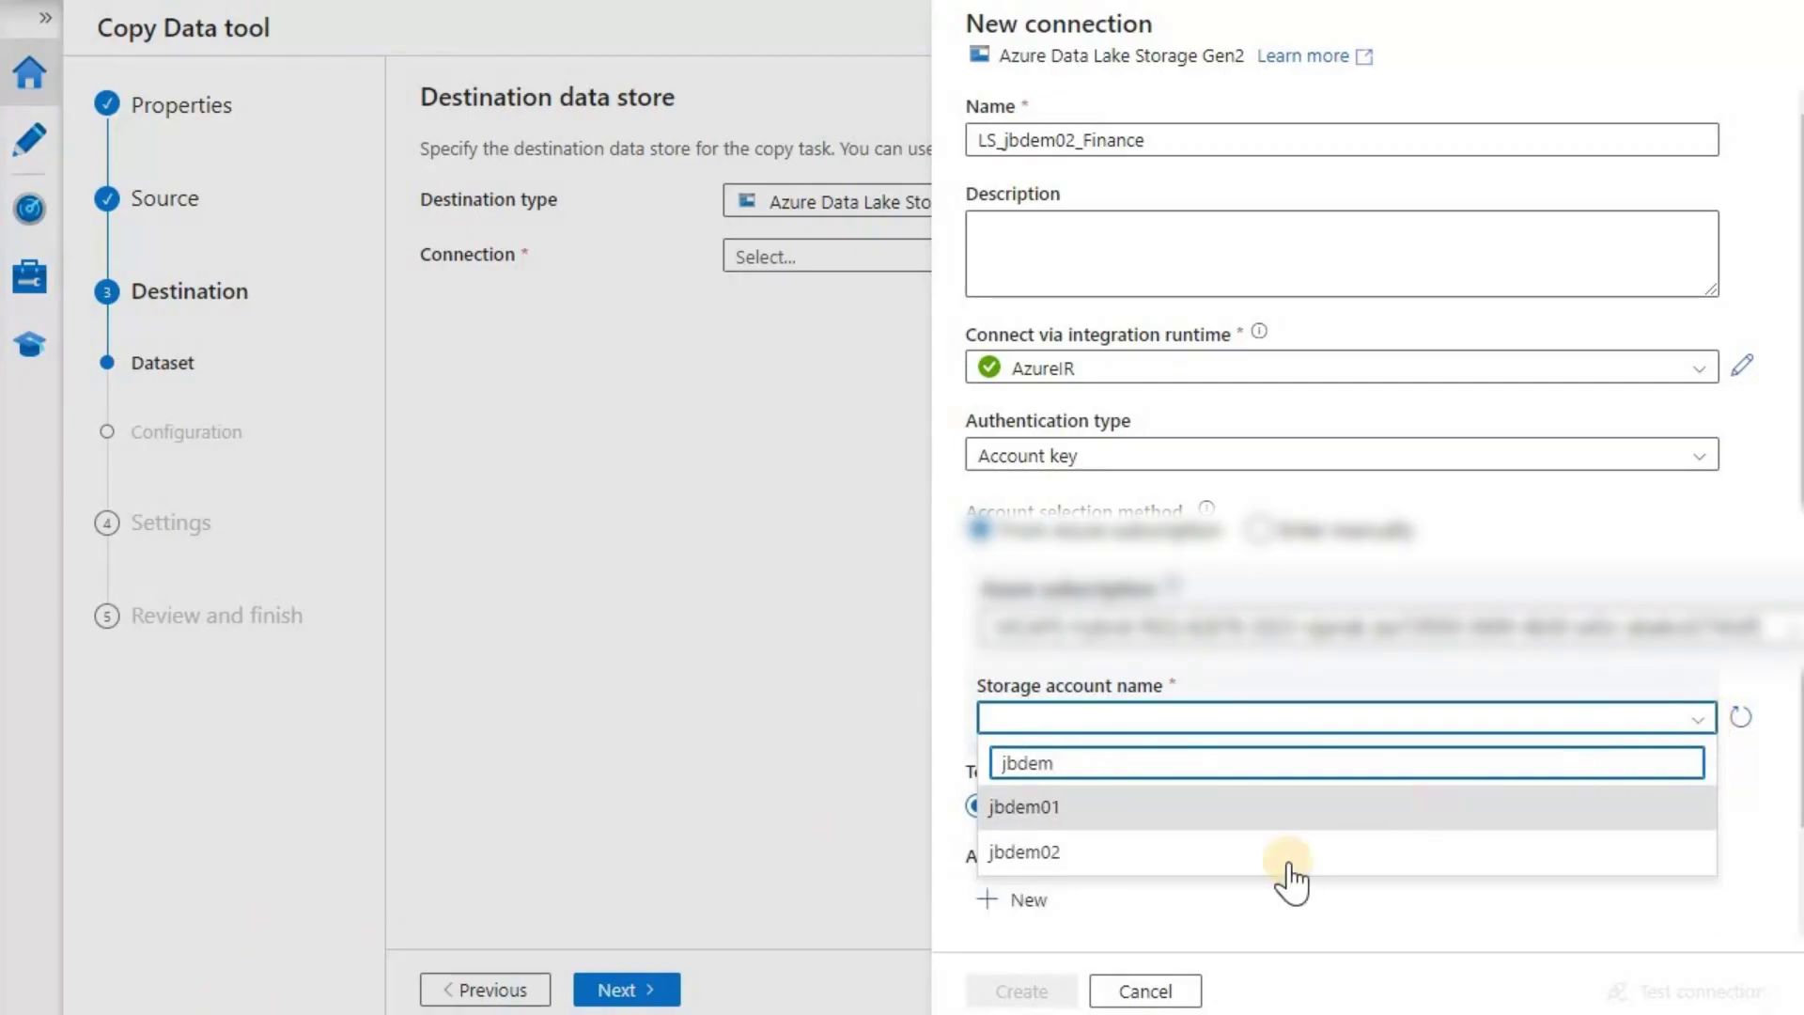
pyautogui.click(1141, 853)
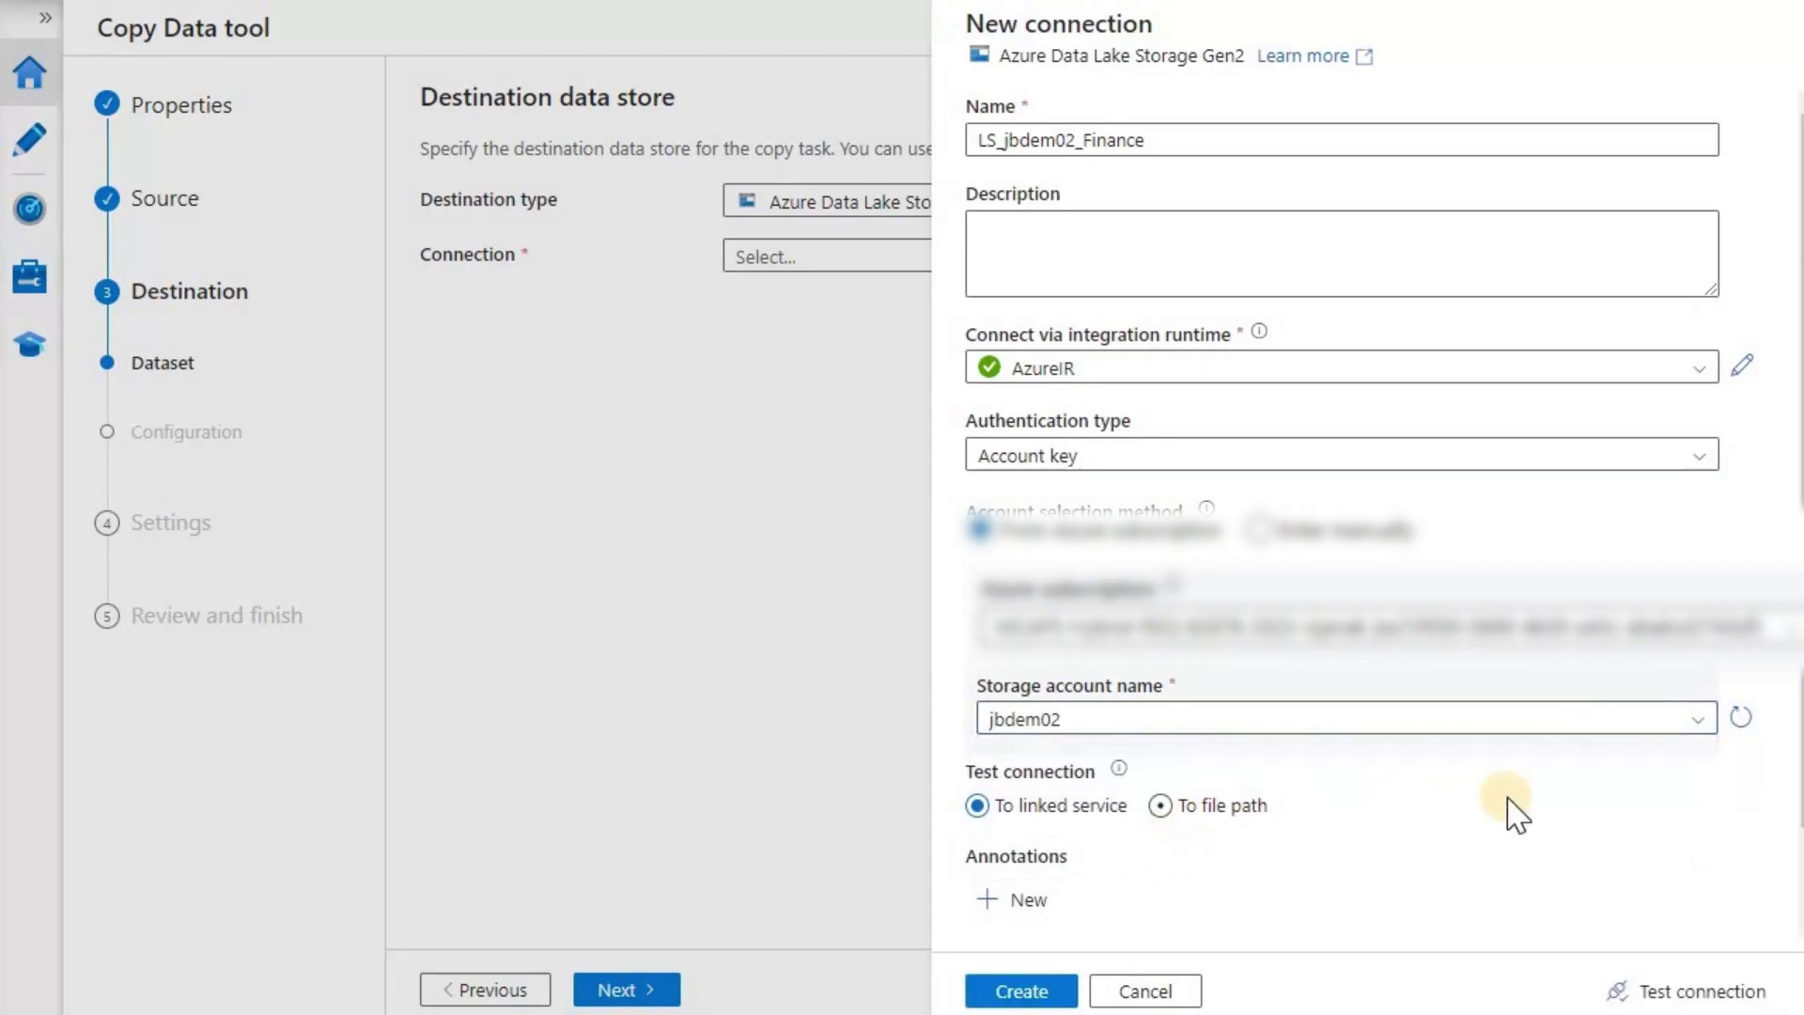
# Step: Test the new destination connection to the linked service and create it
pyautogui.scroll(-2, 1508, 808)
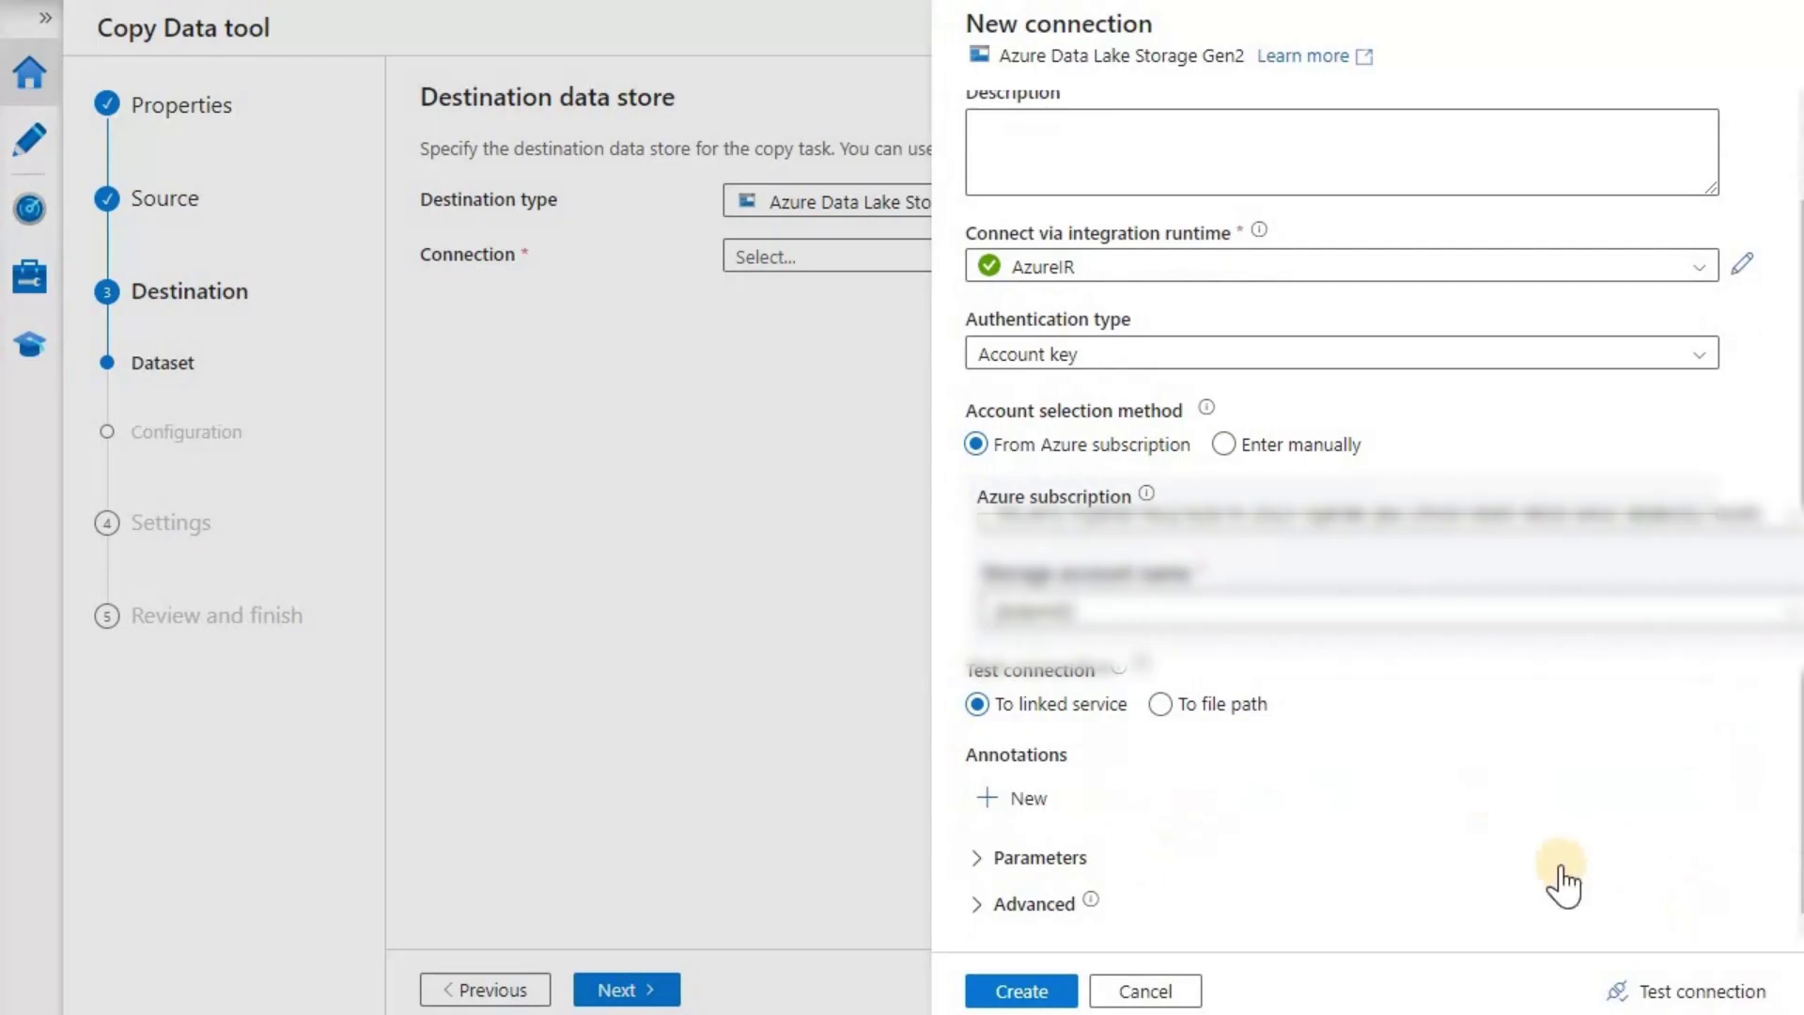
pyautogui.click(1731, 994)
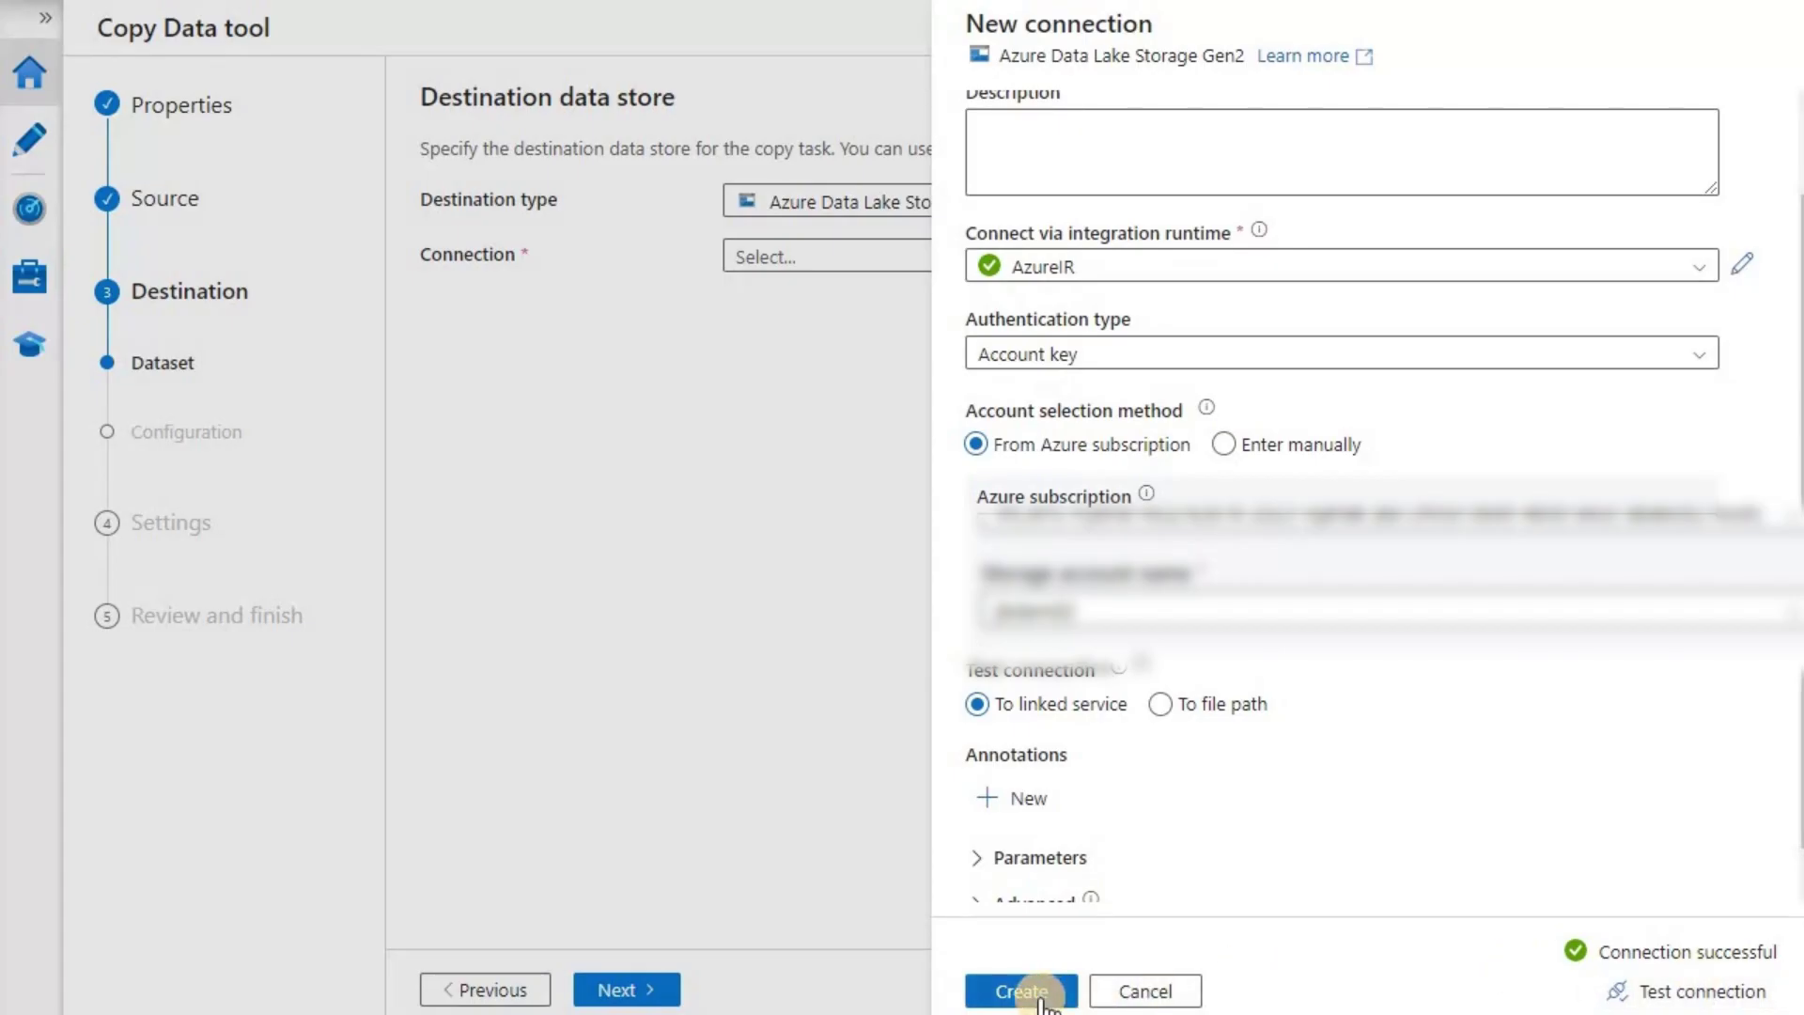
pyautogui.click(1040, 998)
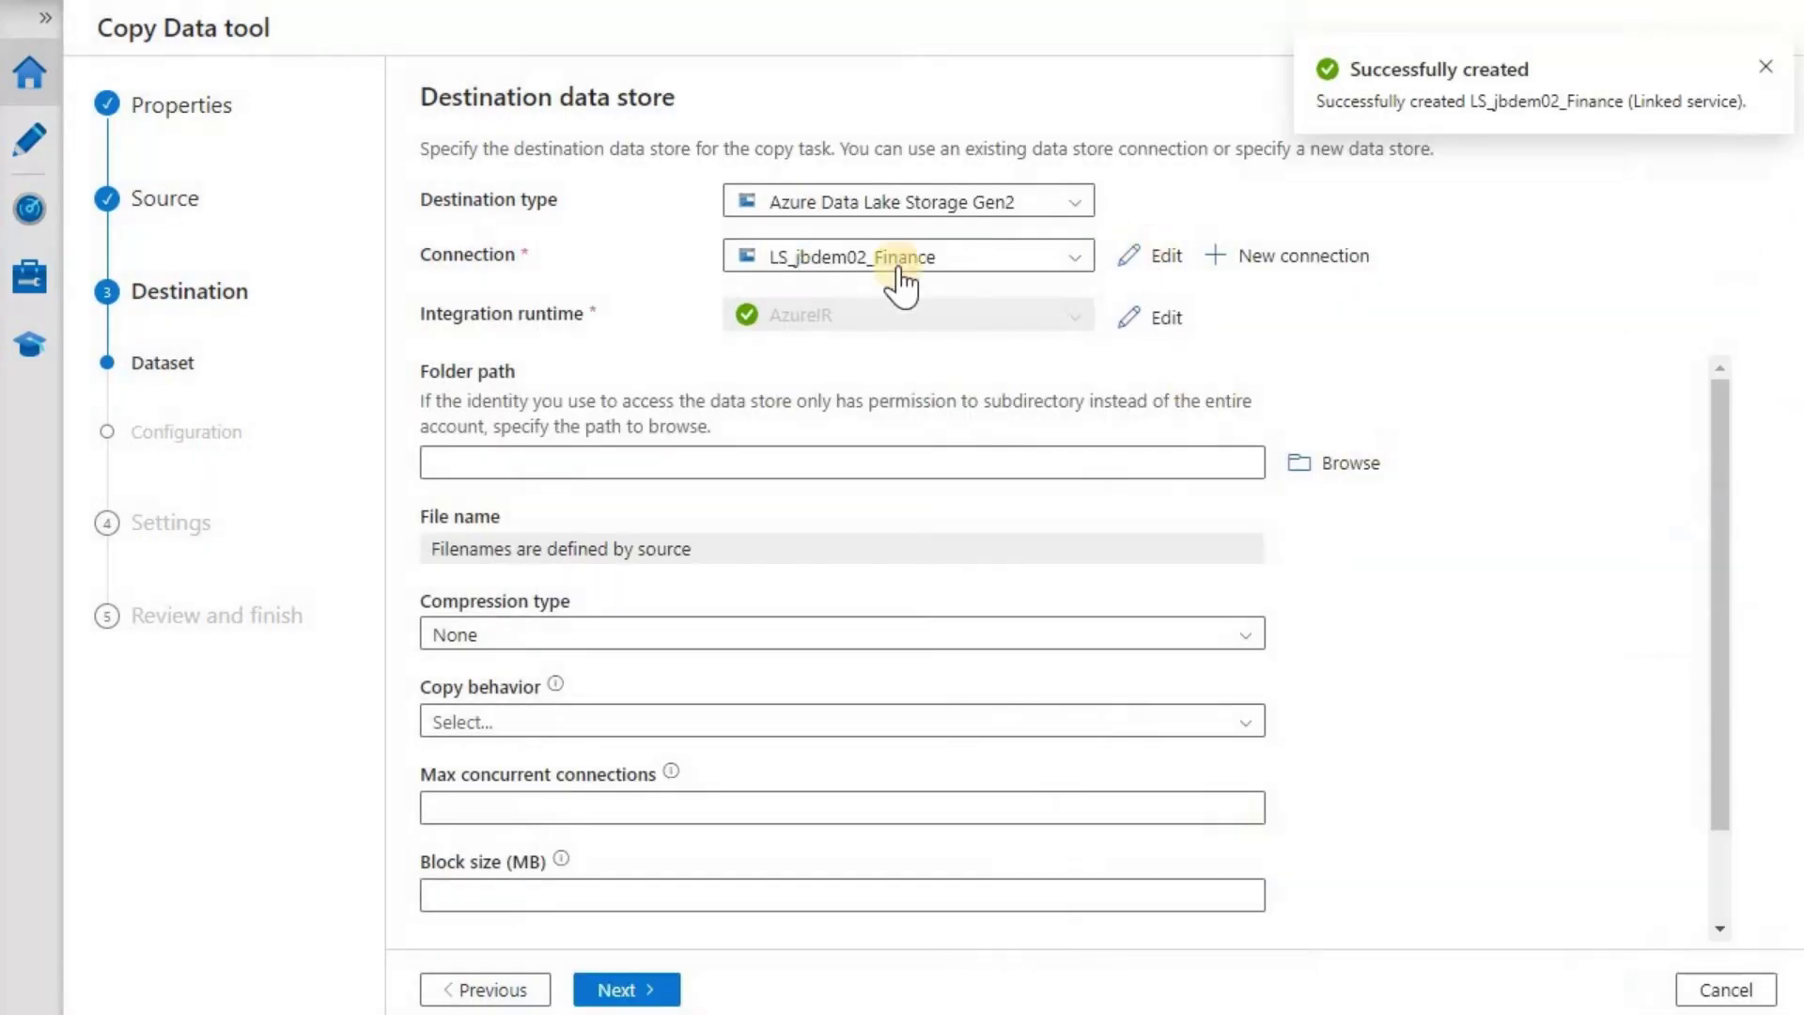
# Step: Review the linked service settings of the LS_jbdem02_Finance connection without changing them
pyautogui.click(1148, 257)
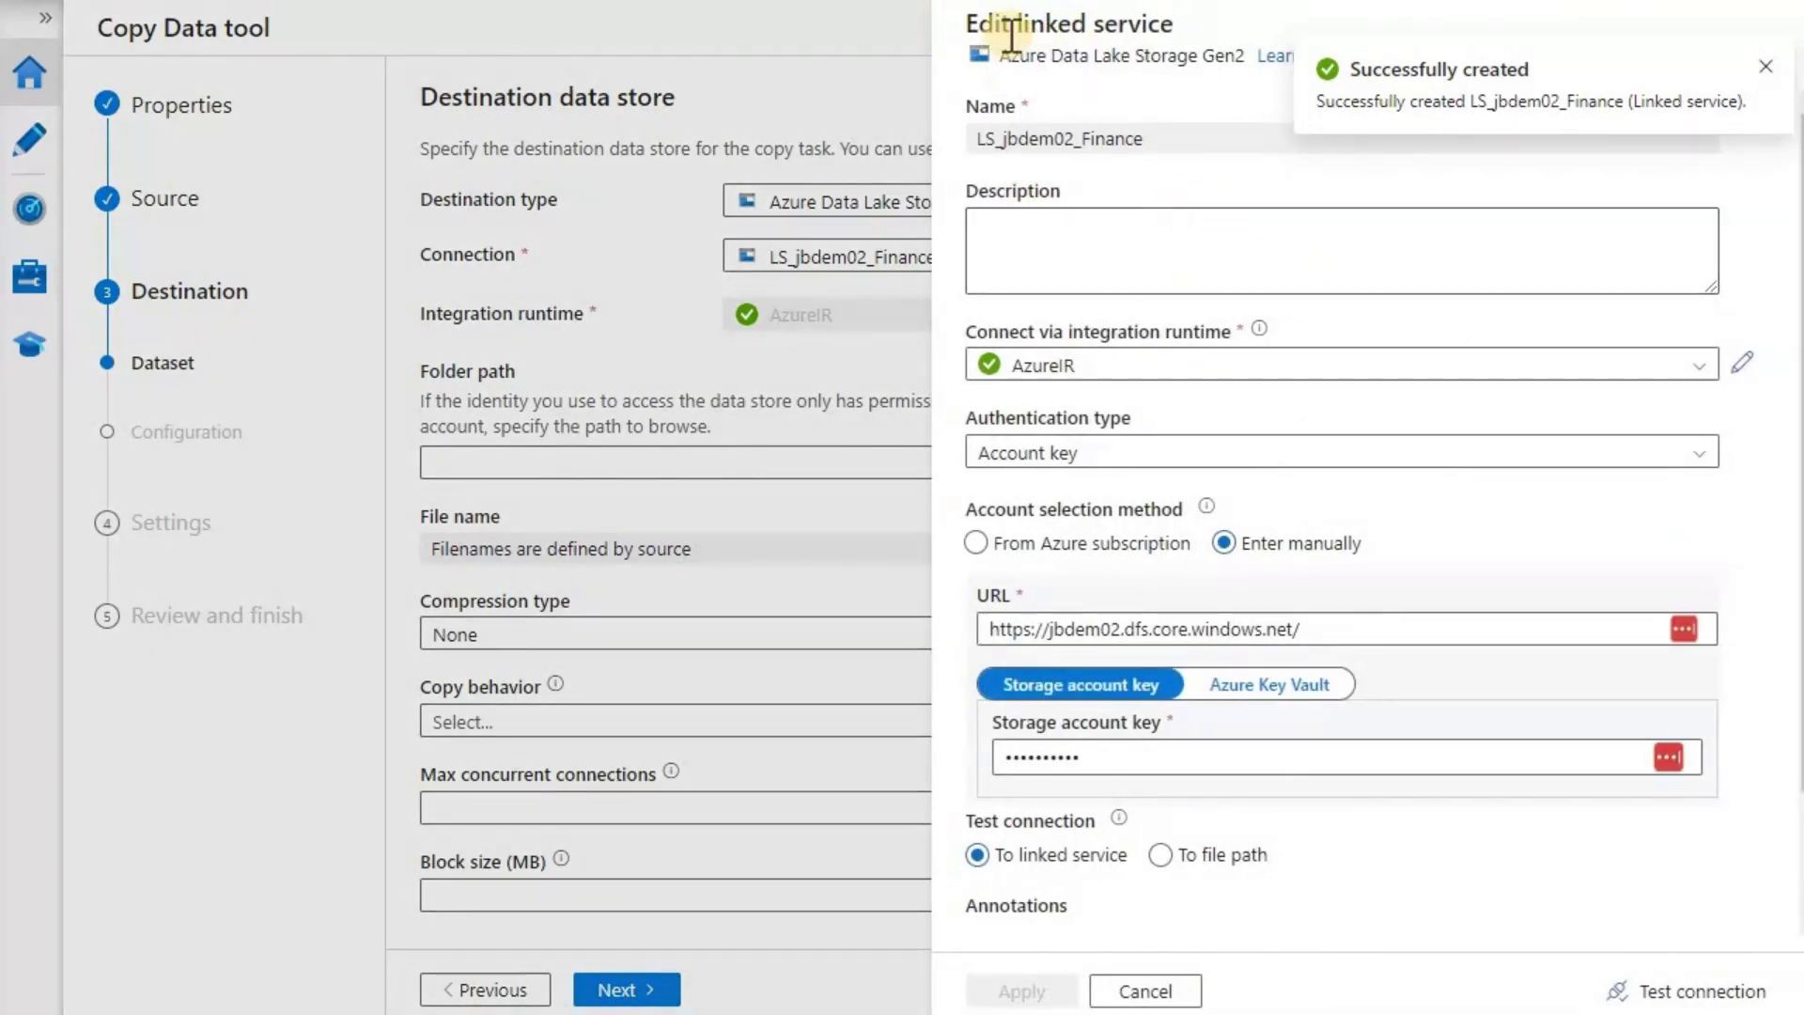
pyautogui.click(1145, 991)
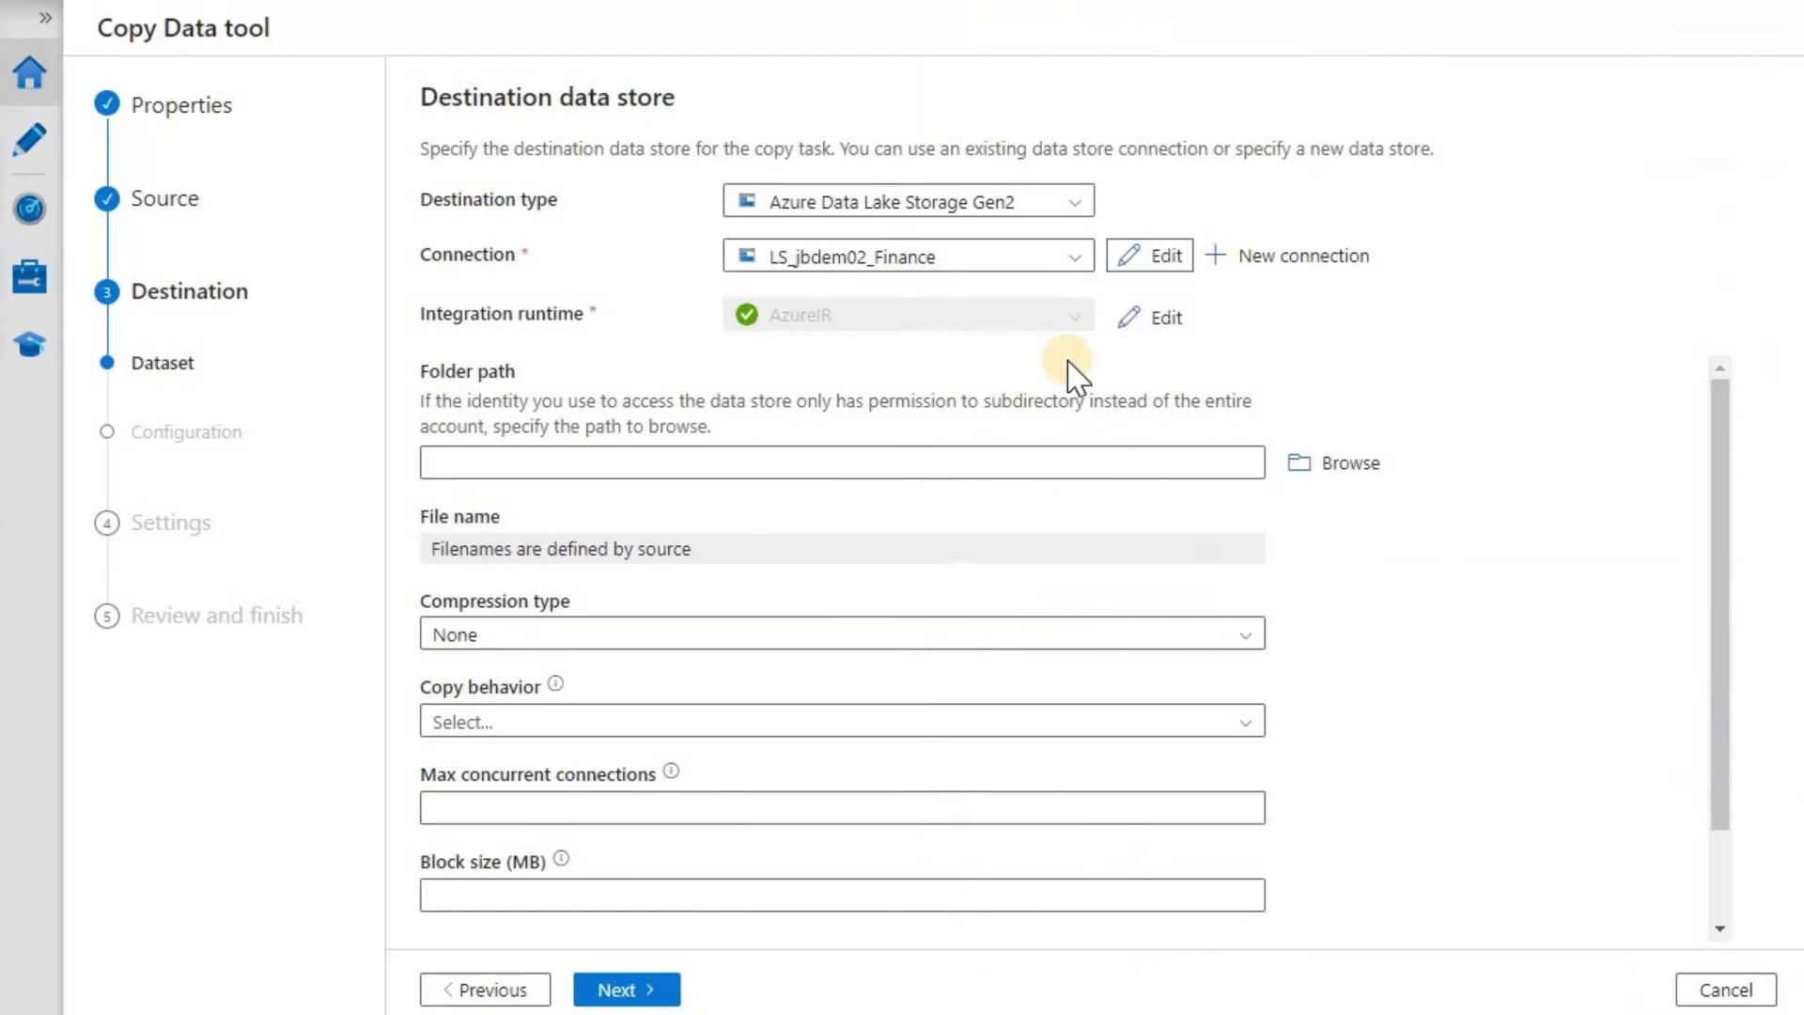
# Step: Browse the destination connection's root folder and choose the finance folder as the destination folder path
pyautogui.click(1312, 484)
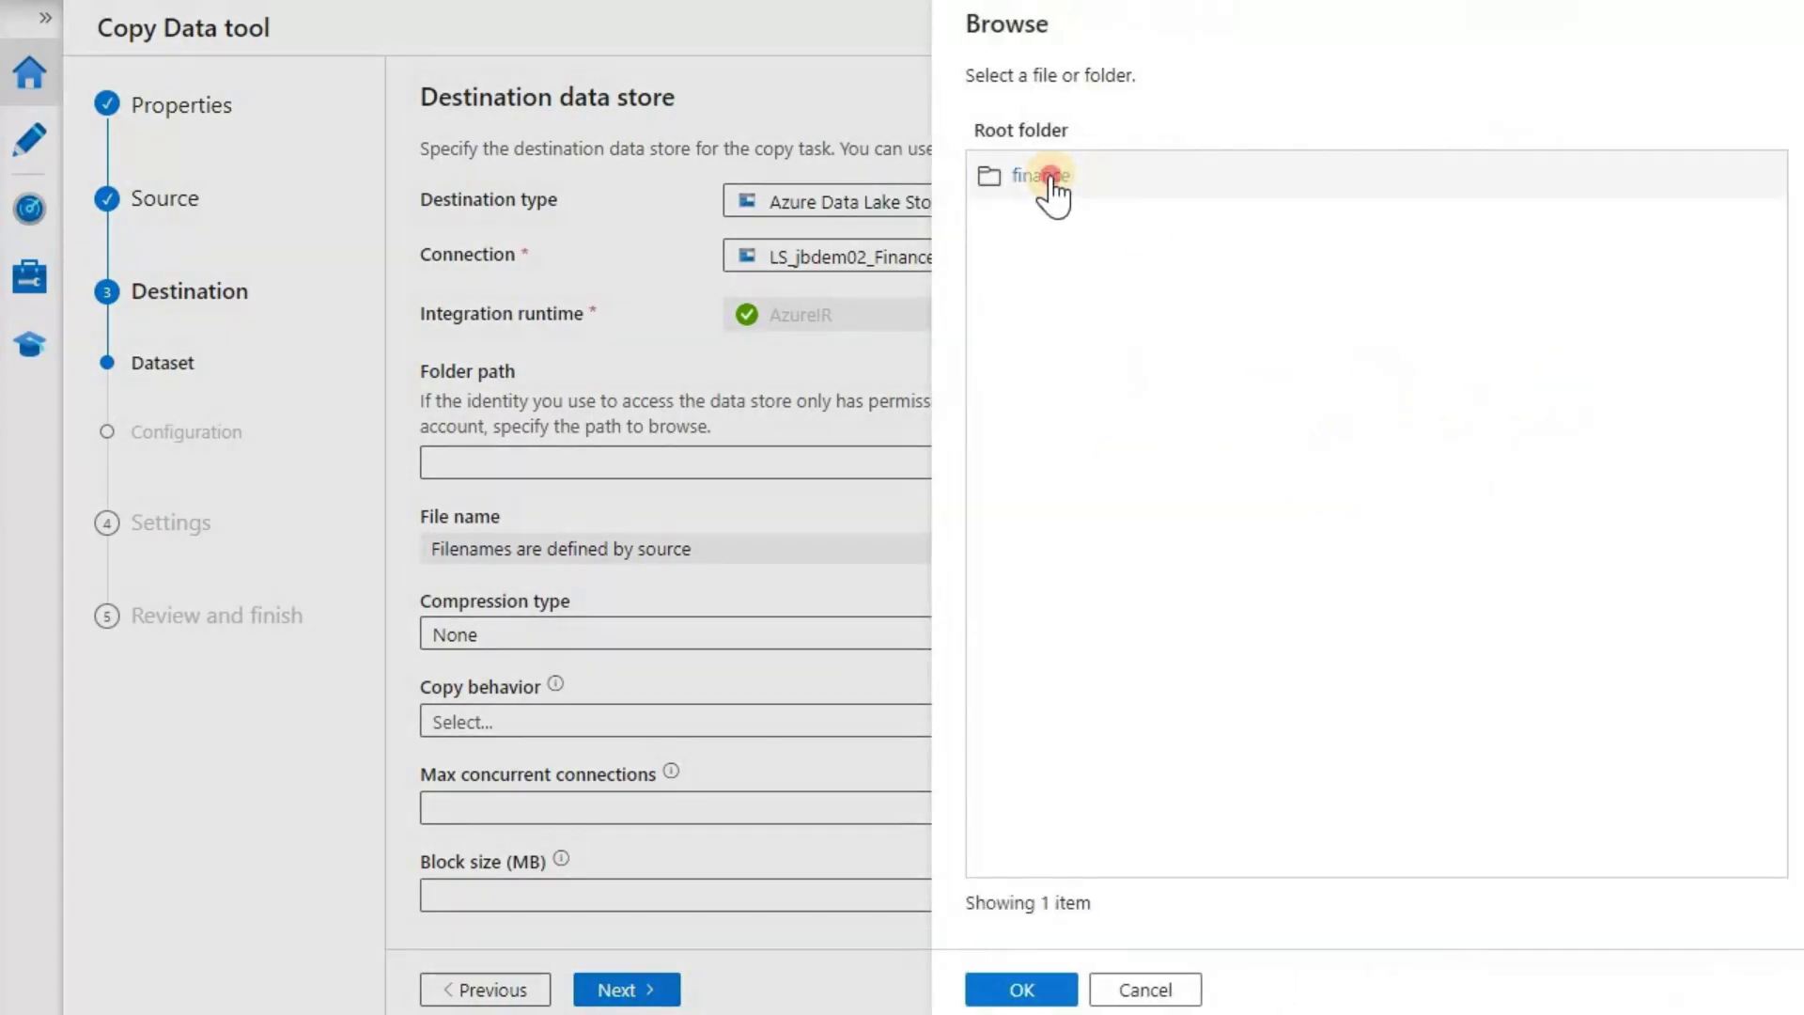
pyautogui.click(1056, 194)
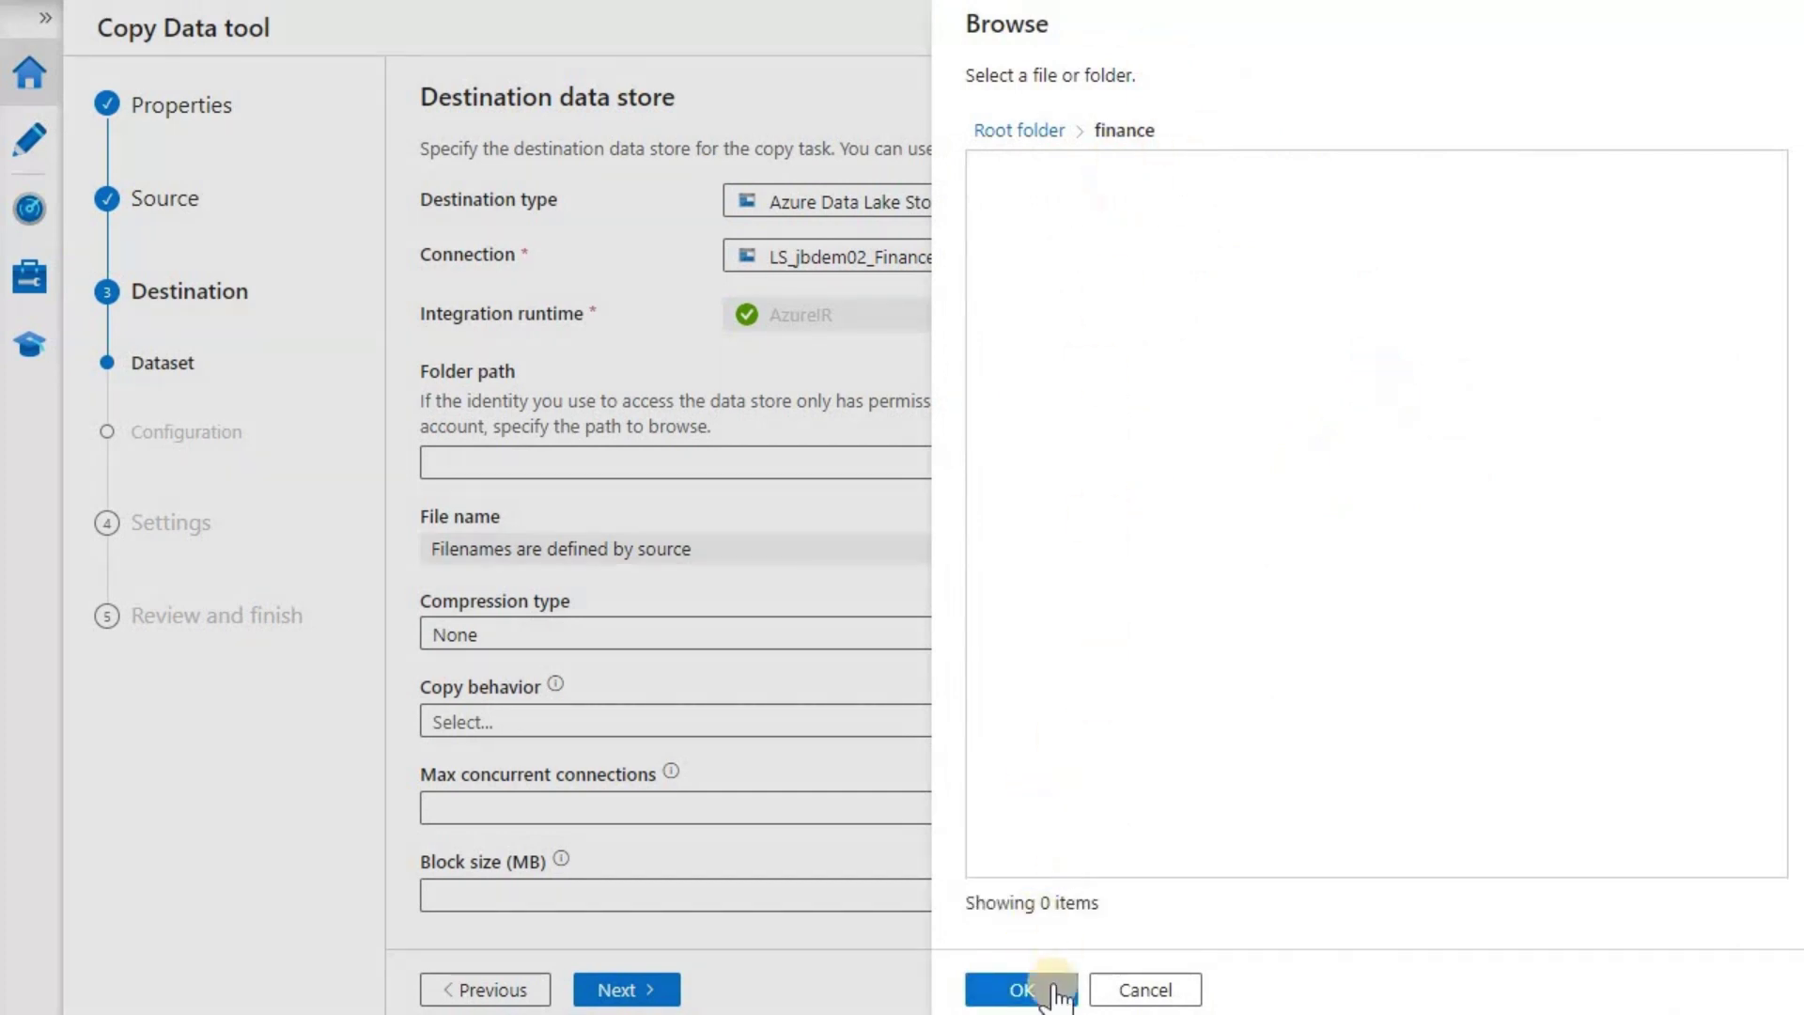
pyautogui.click(1056, 991)
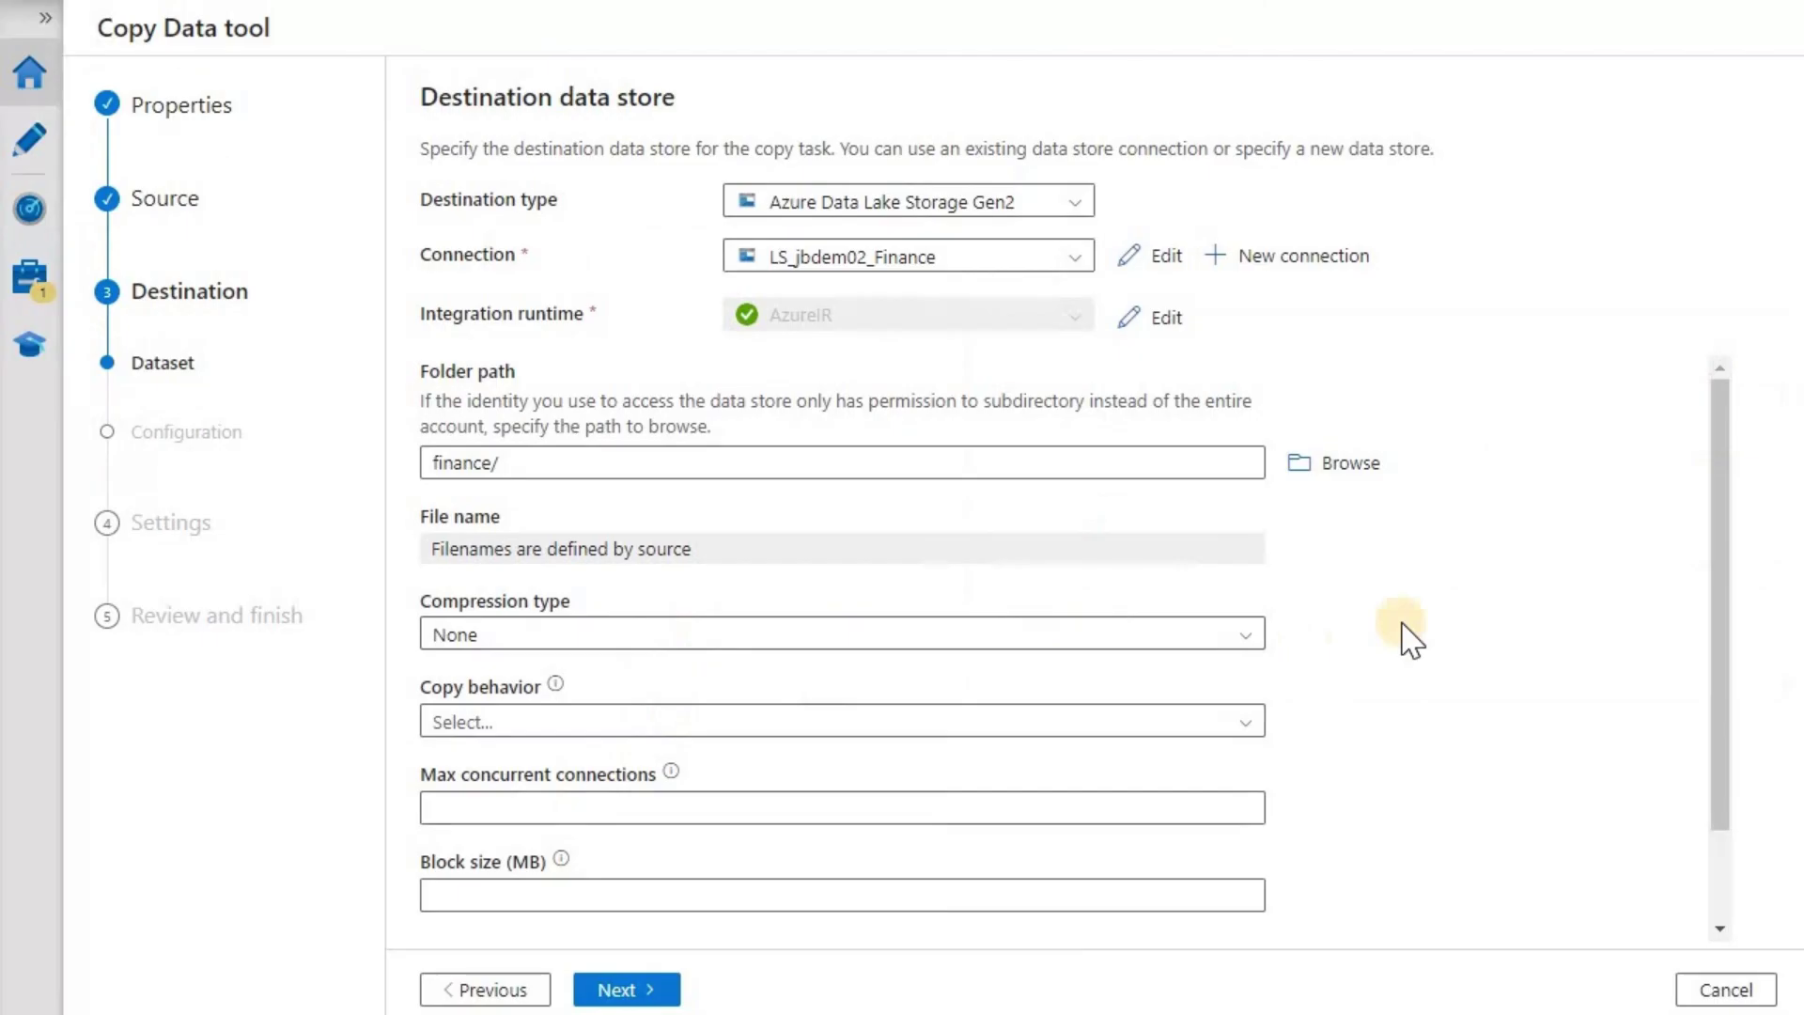
# Step: Set the destination's copy behavior to Preserve hierarchy and continue to the copy task settings
pyautogui.scroll(-2, 1409, 638)
pyautogui.click(1250, 610)
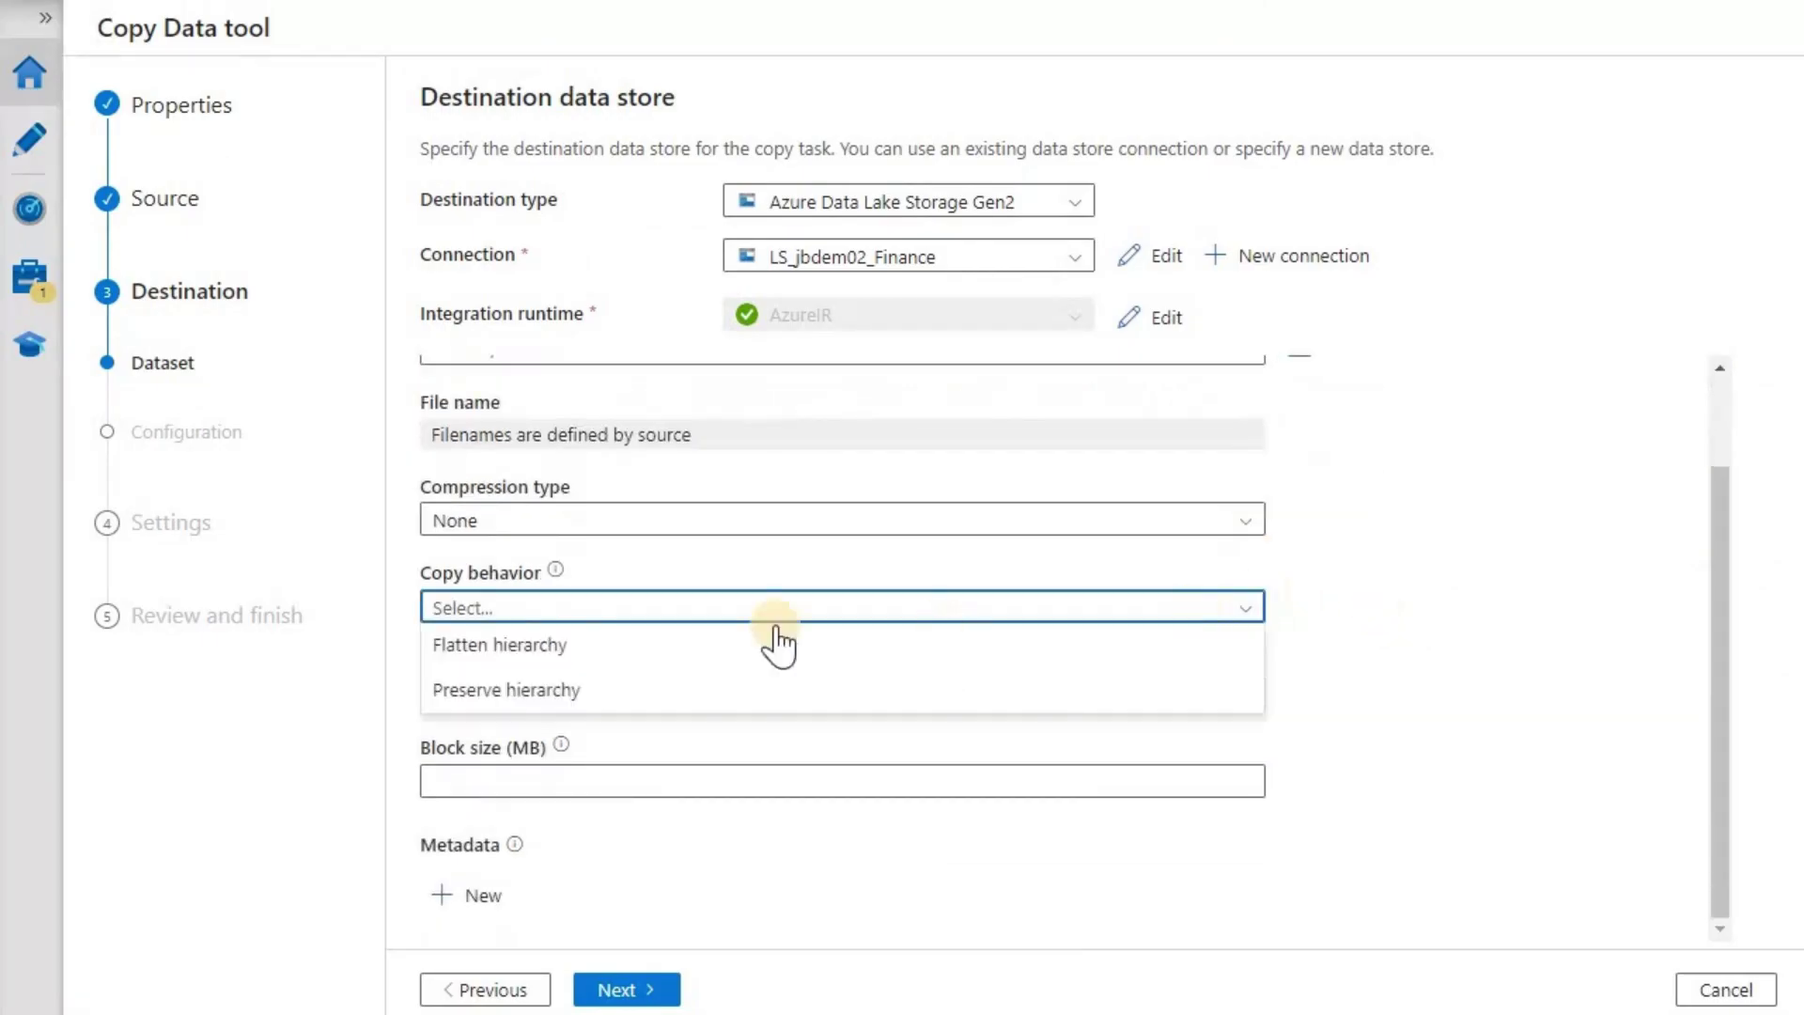
pyautogui.click(616, 681)
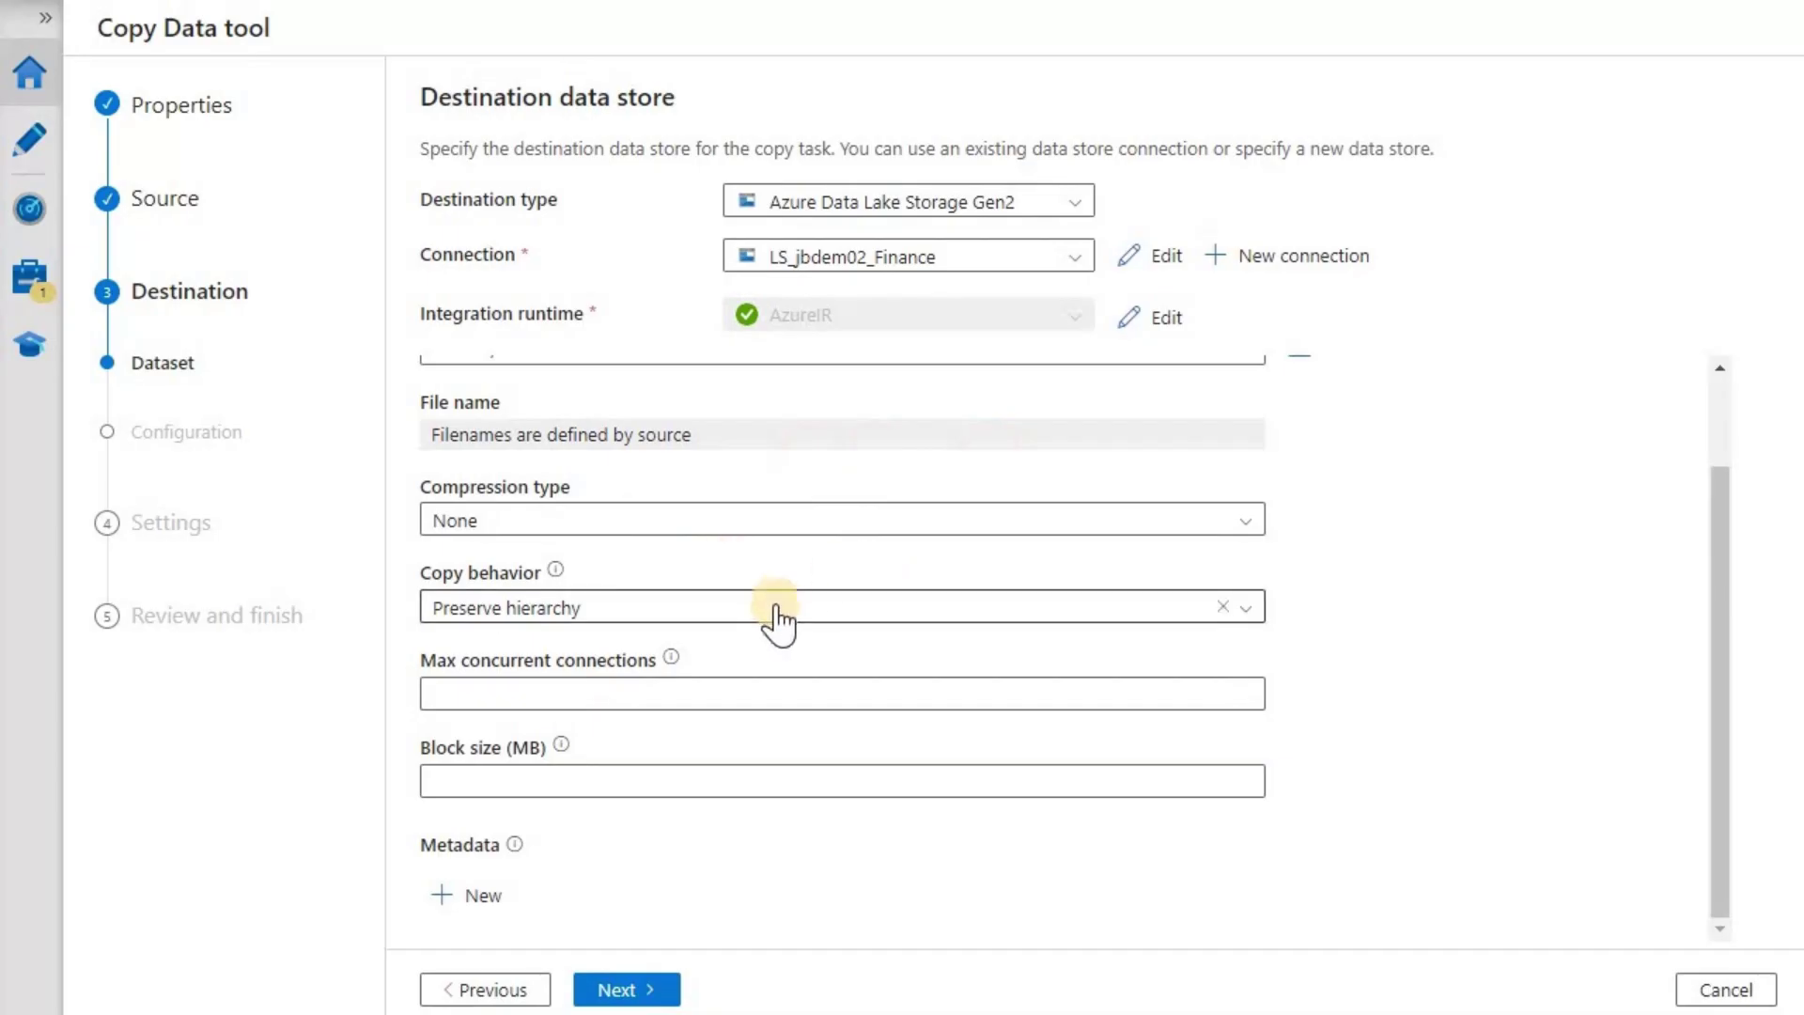
pyautogui.click(637, 989)
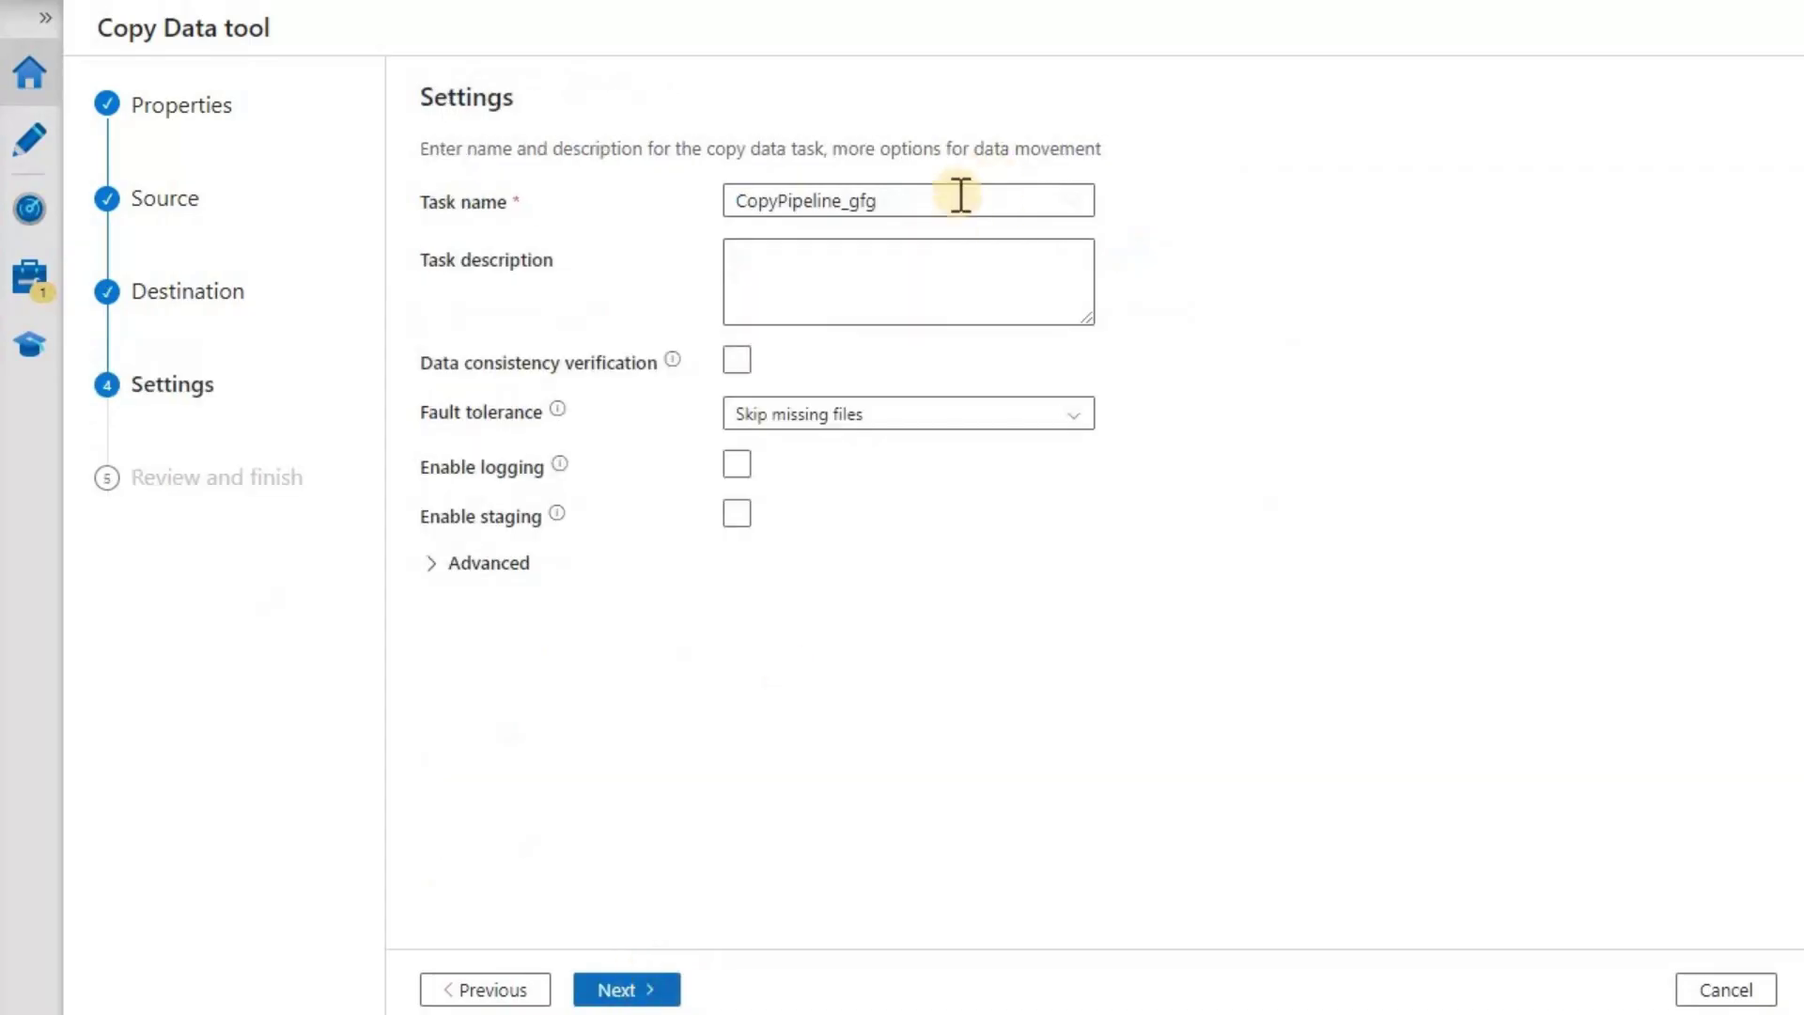
# Step: Name the copy task JBdem_CopyPipeline-jbdem01_JBdem02_Finance
pyautogui.click(437, 200)
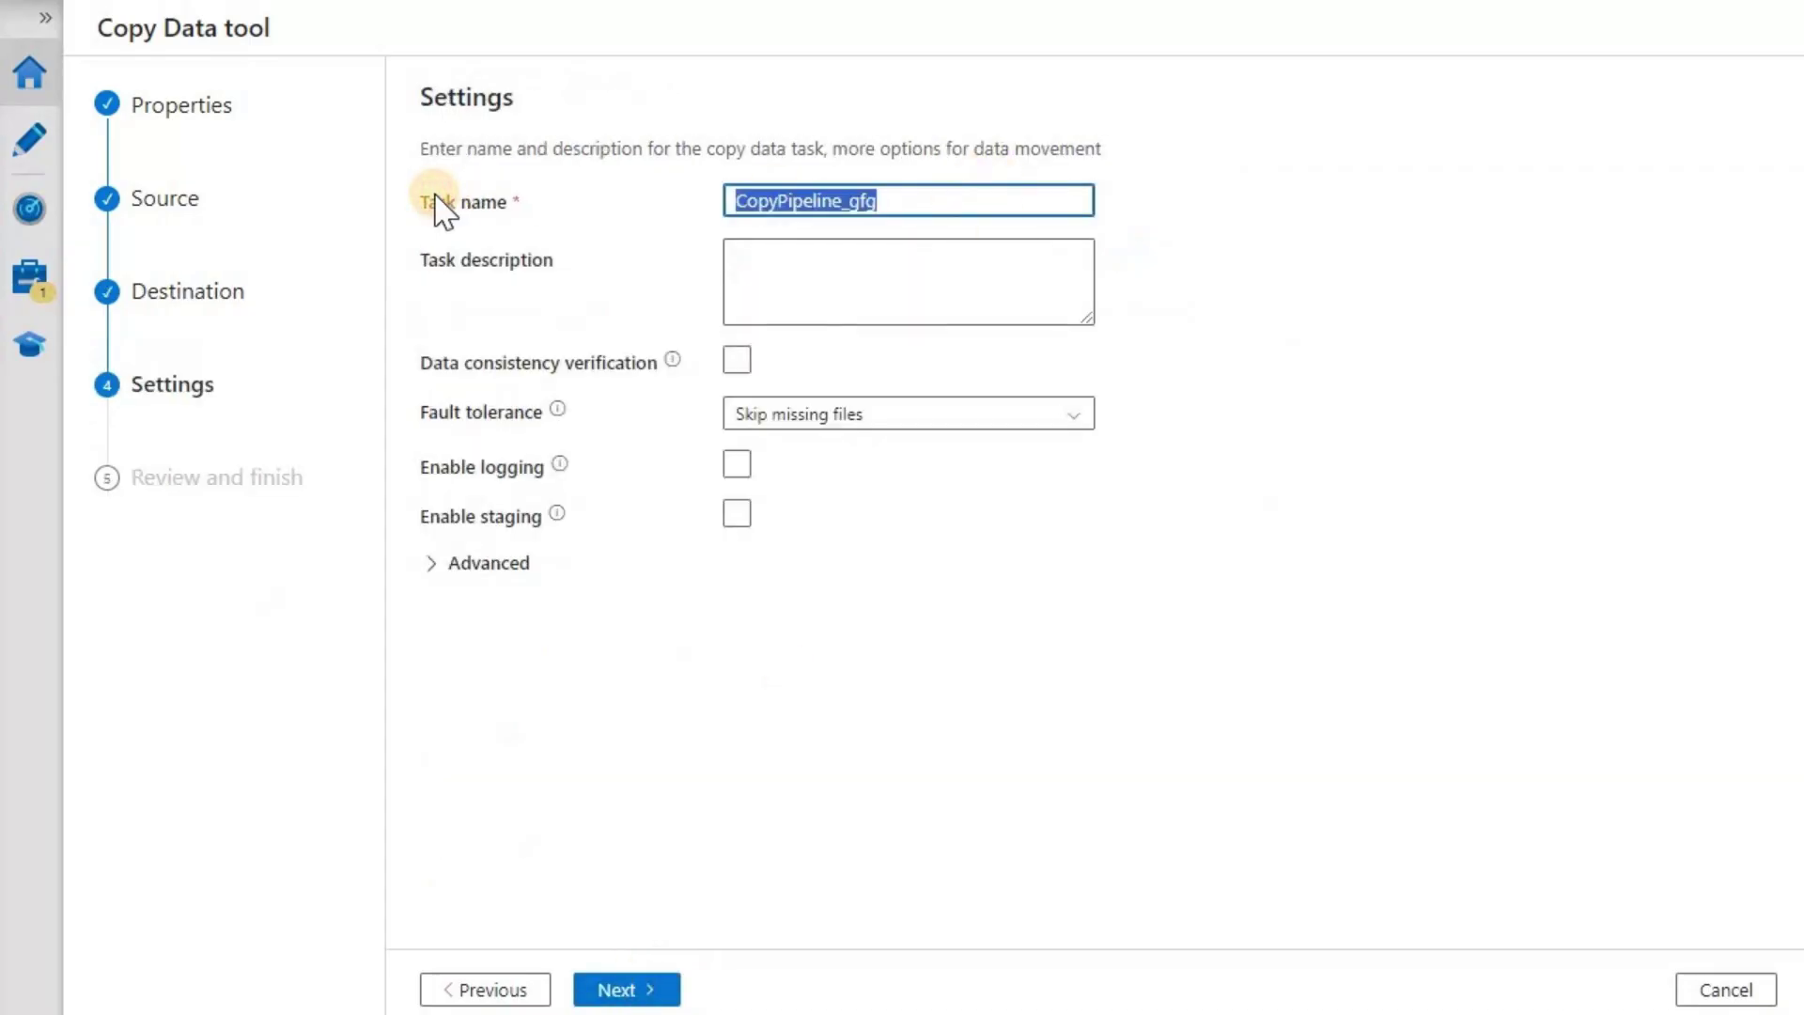
pyautogui.click(435, 195)
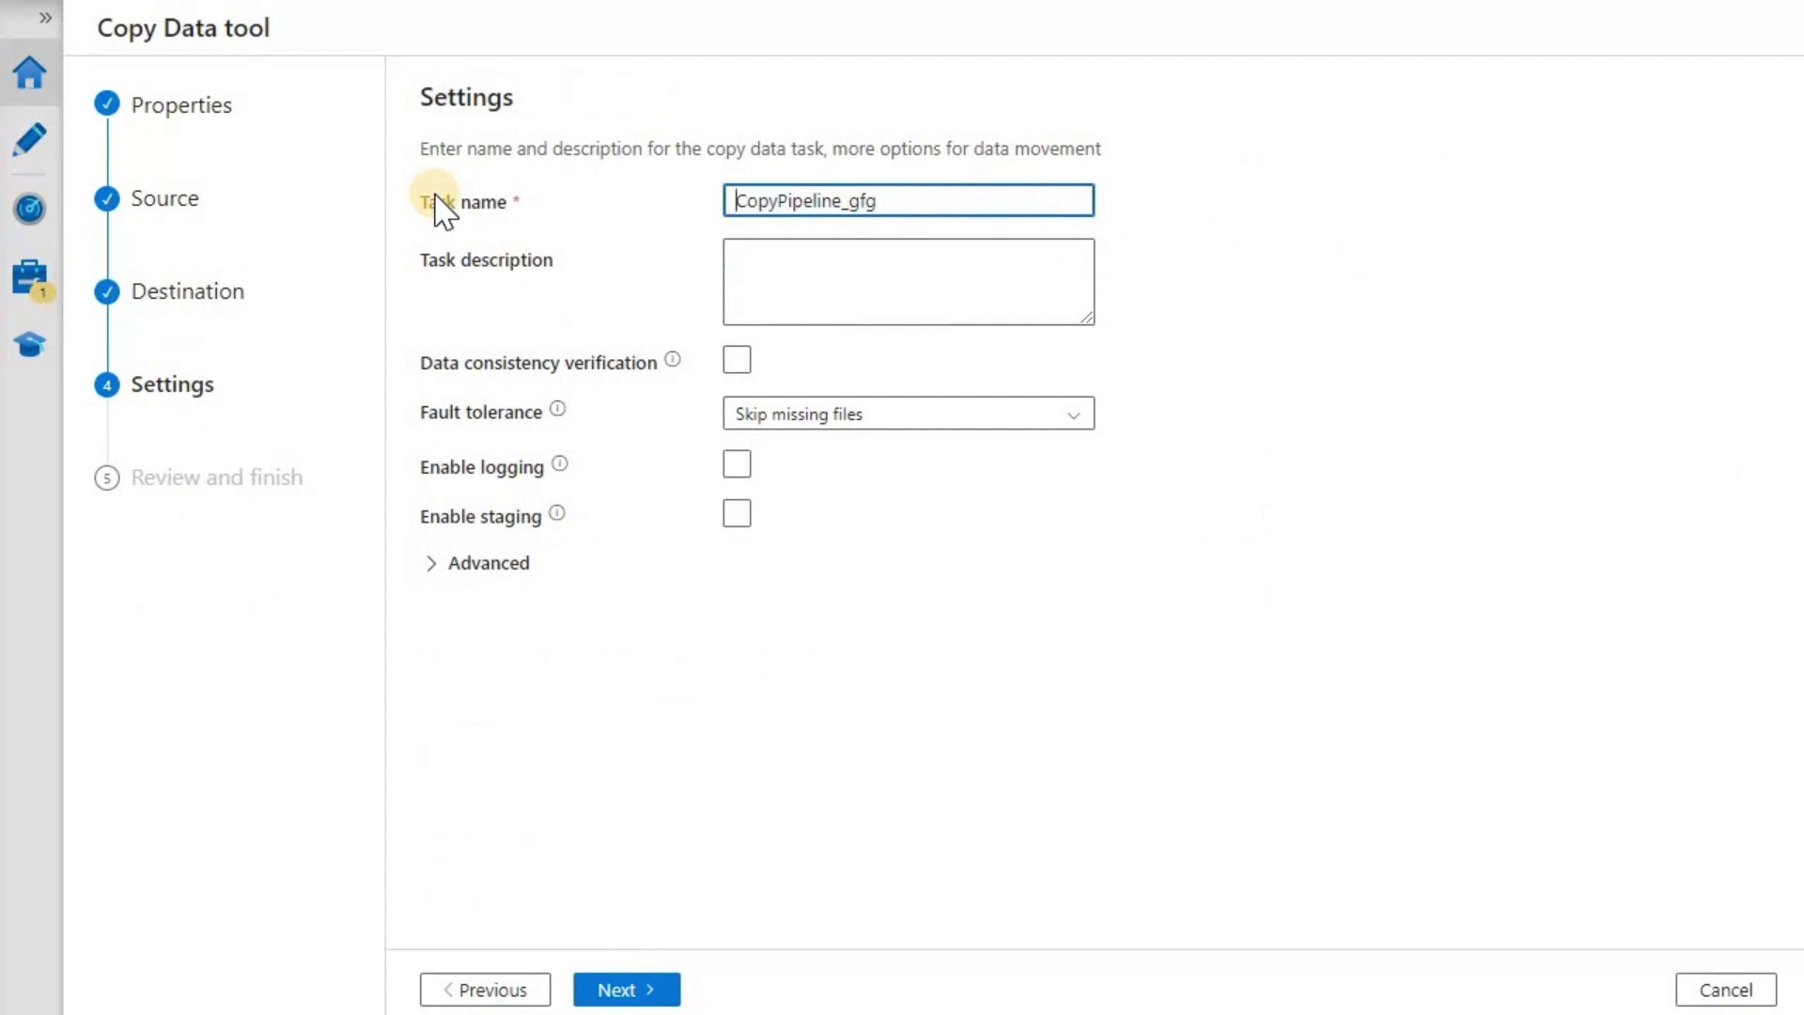
pyautogui.write('J')
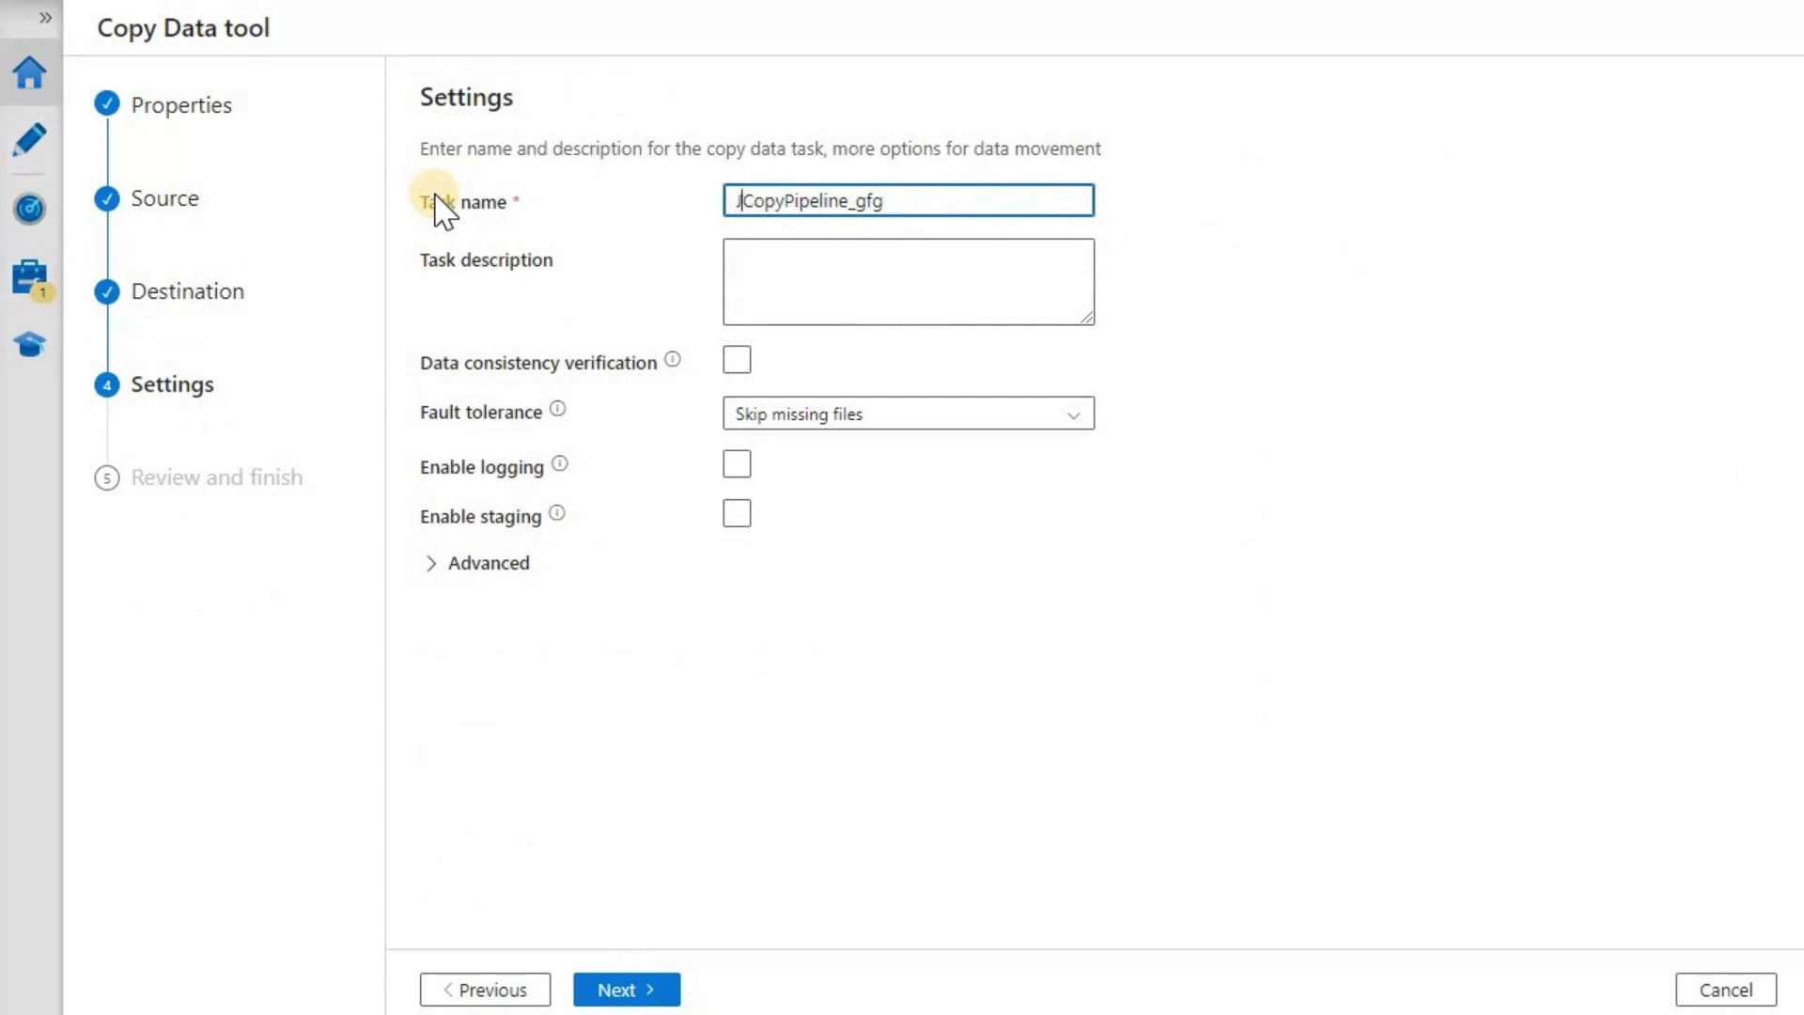
pyautogui.write('Bdem')
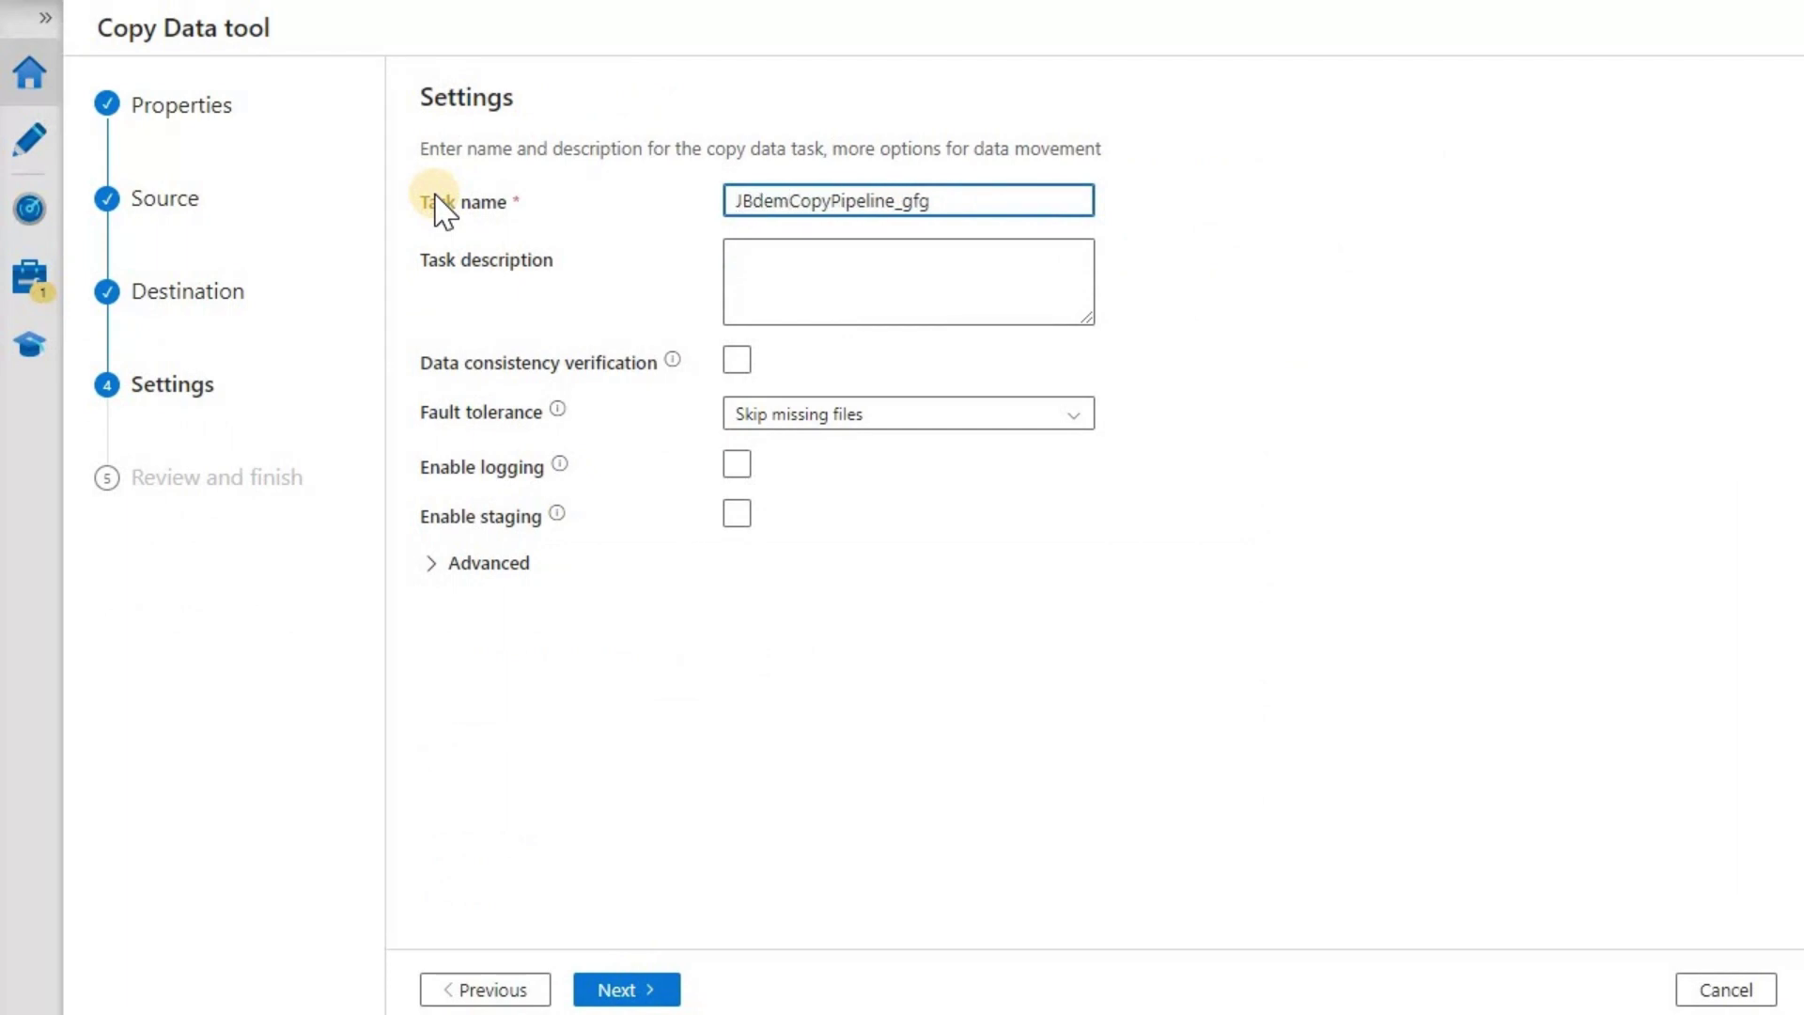
pyautogui.write('_')
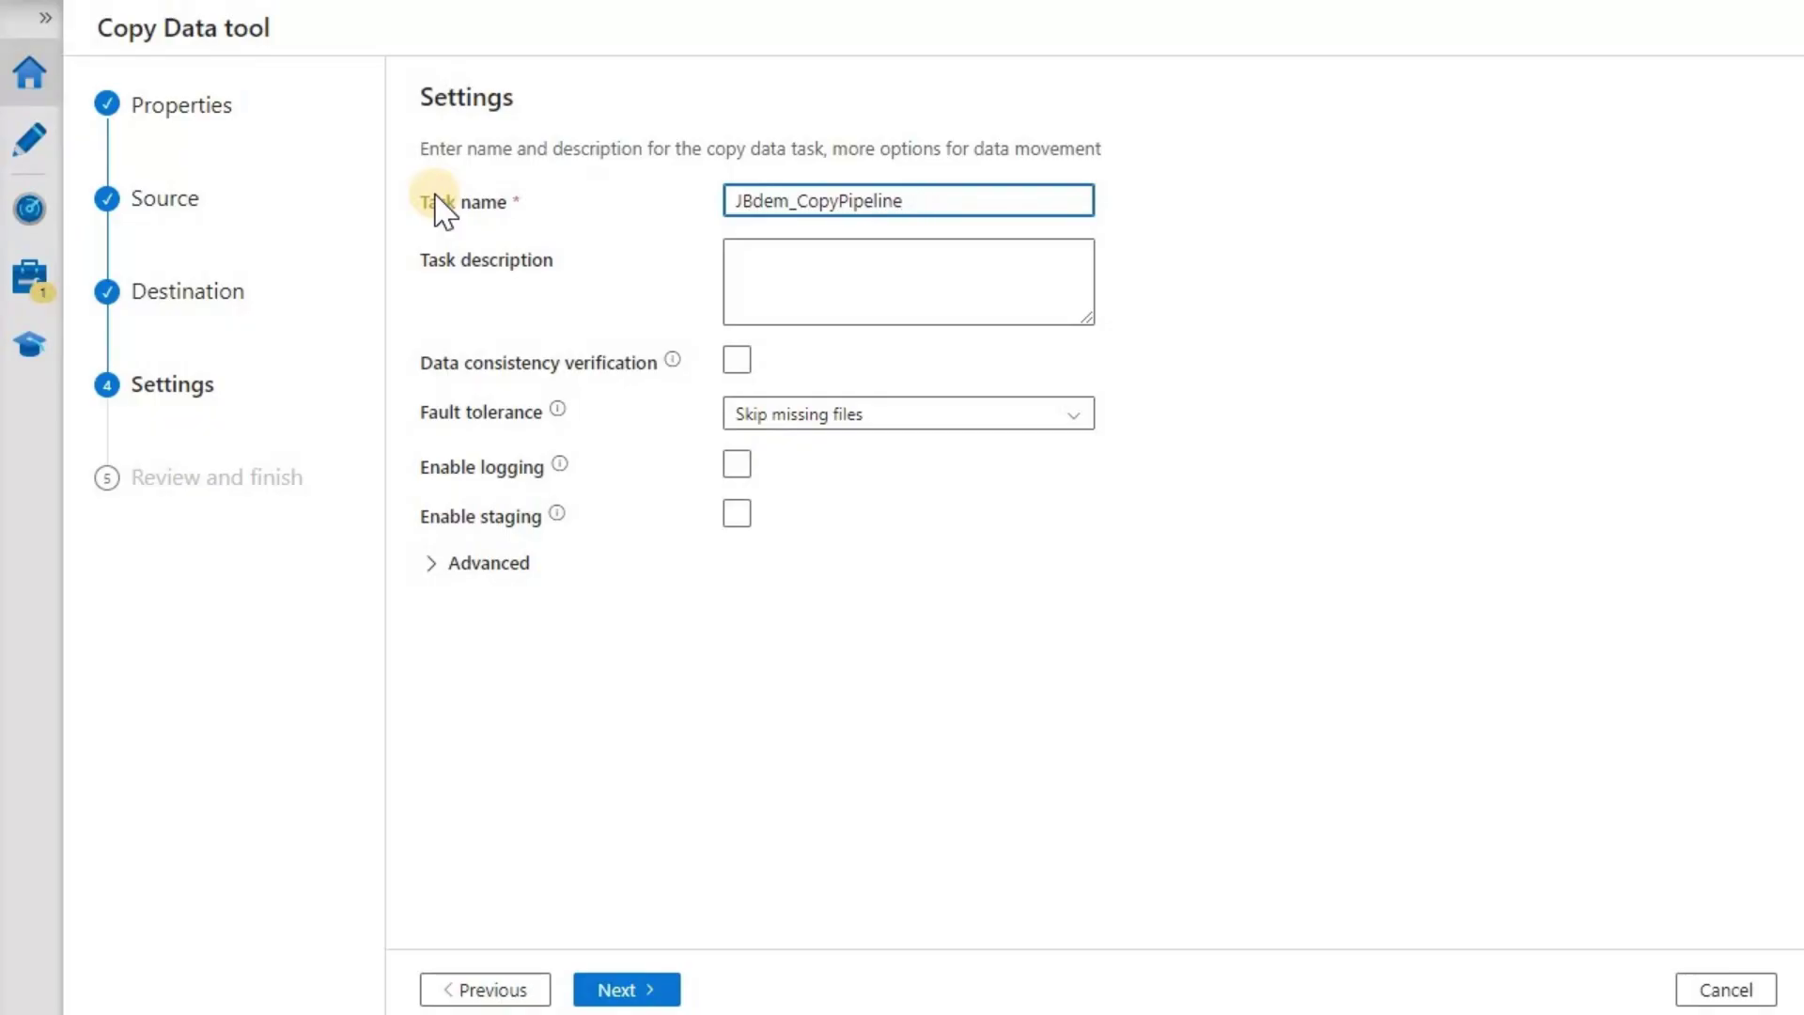
pyautogui.write('j')
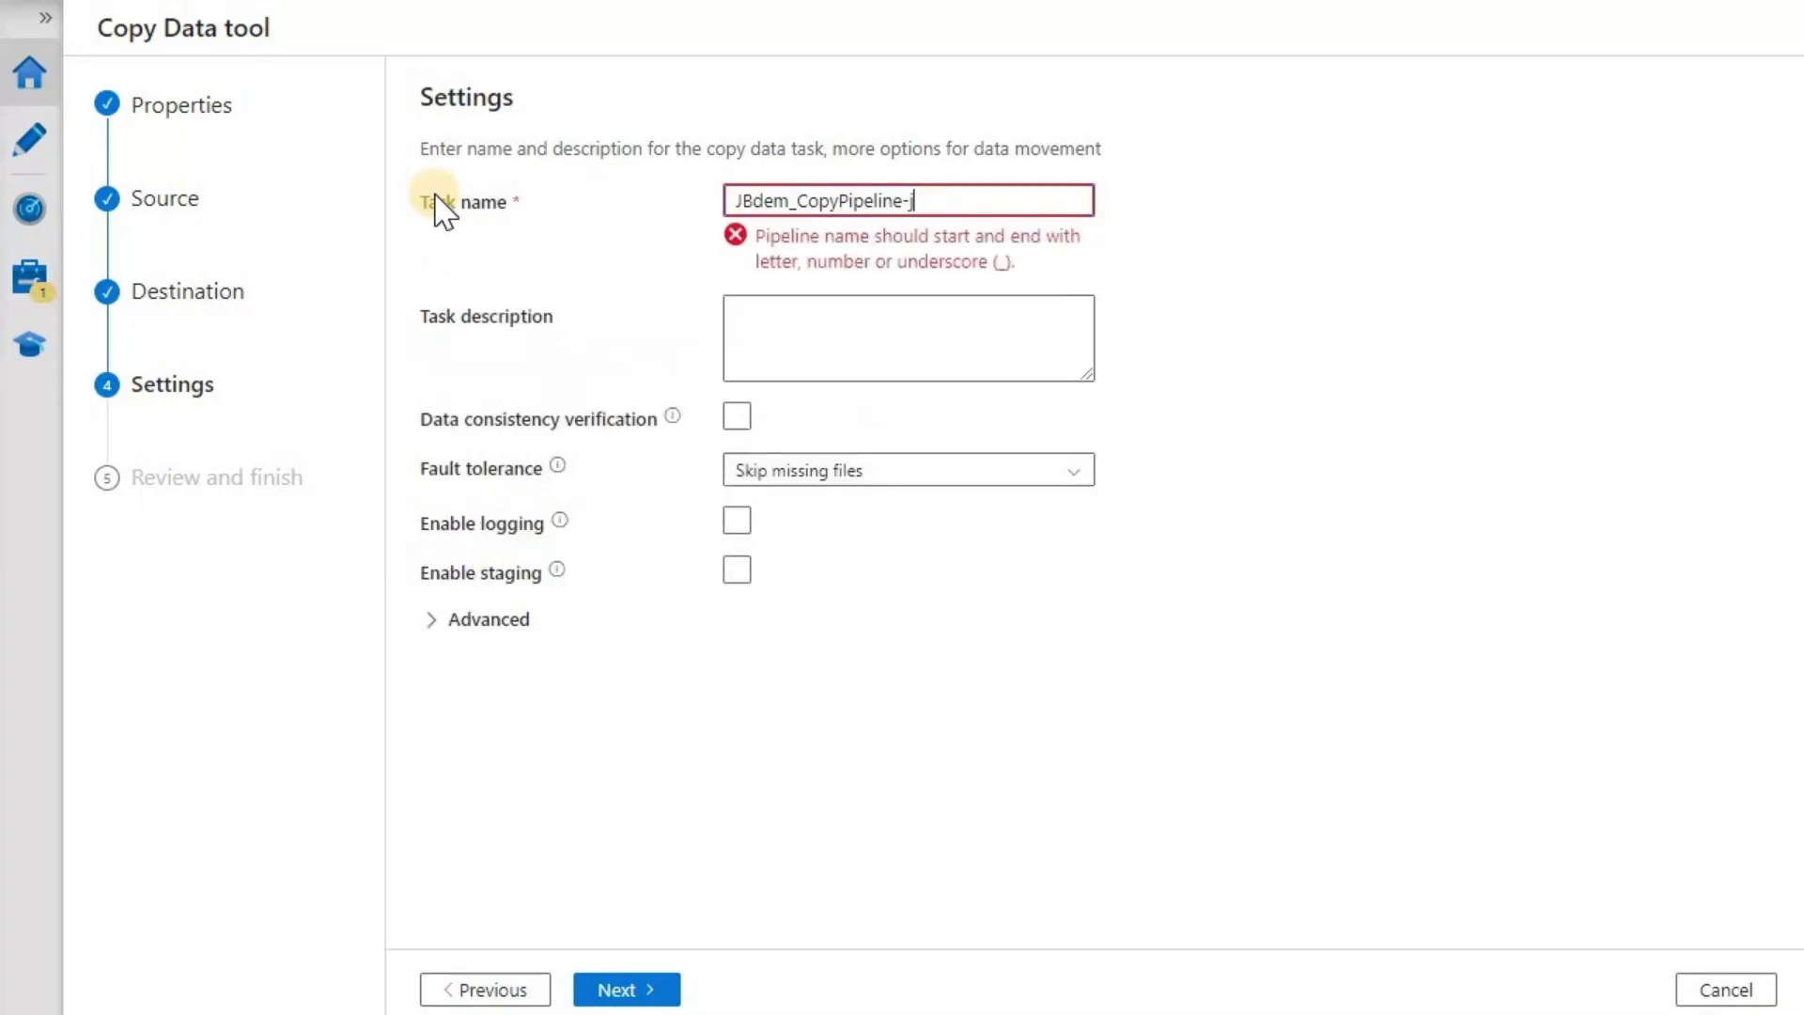
pyautogui.write('bdem01_JBdem')
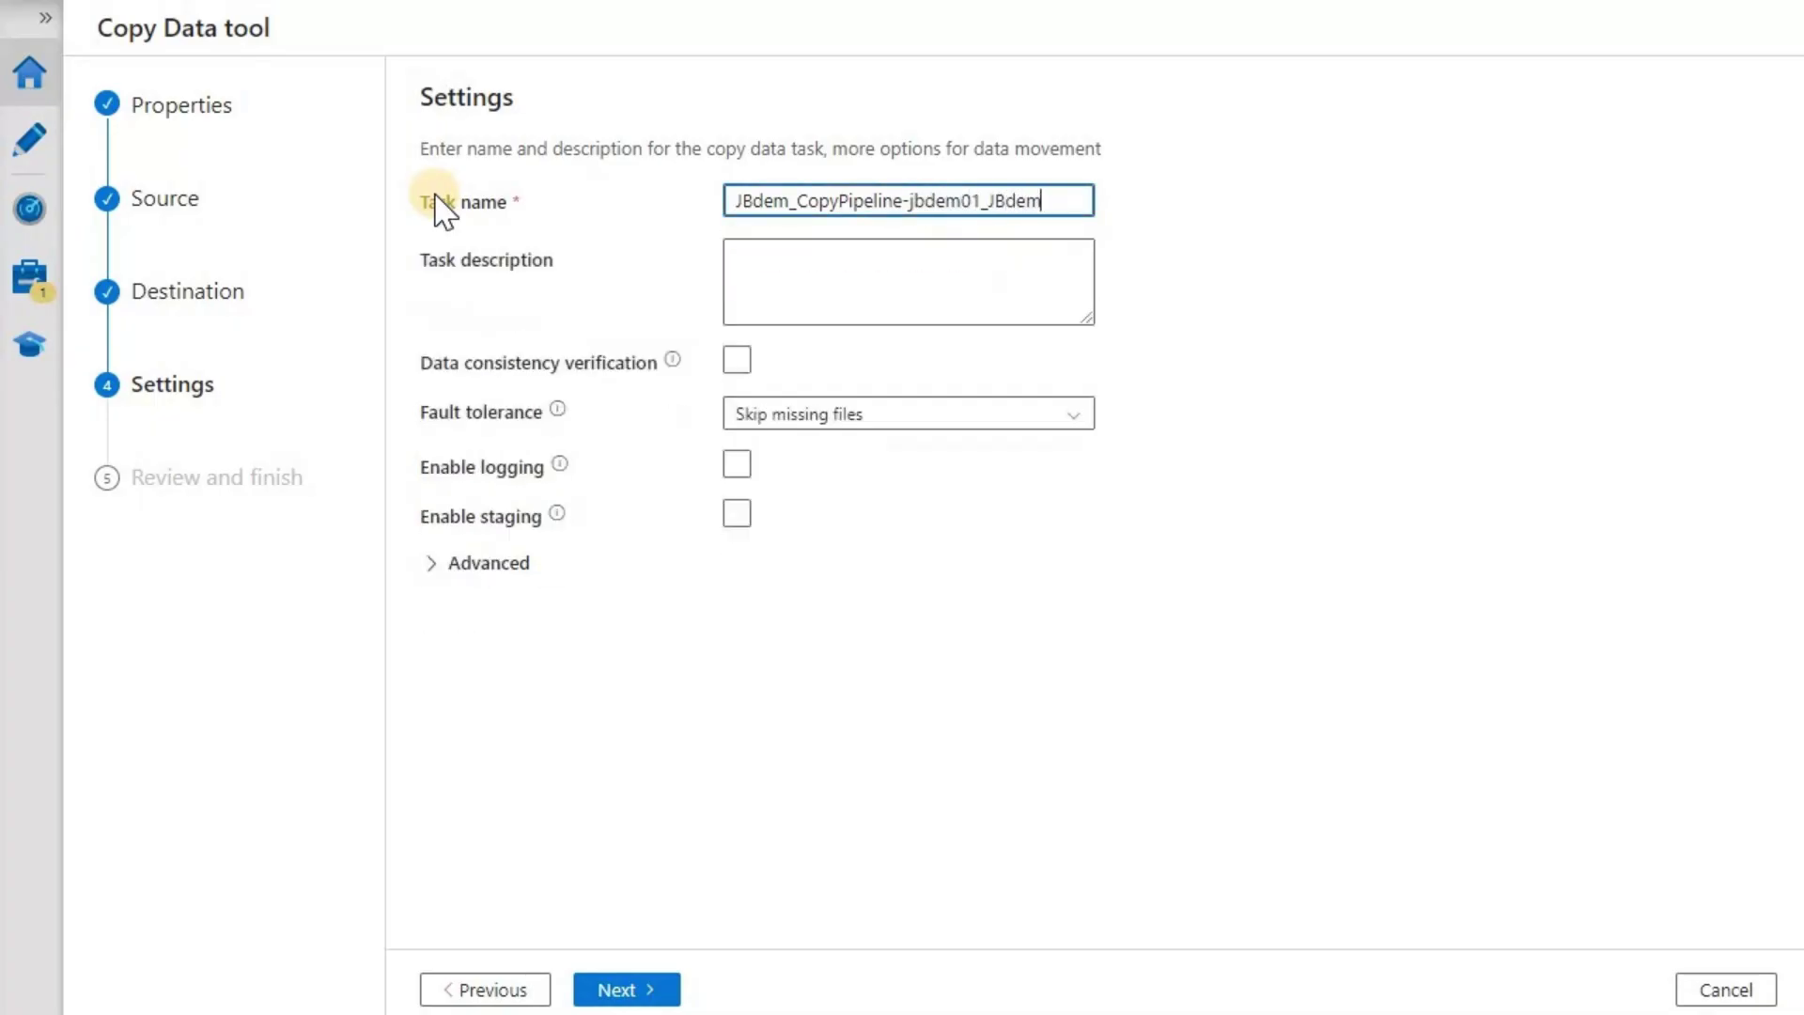
pyautogui.write('nanec')
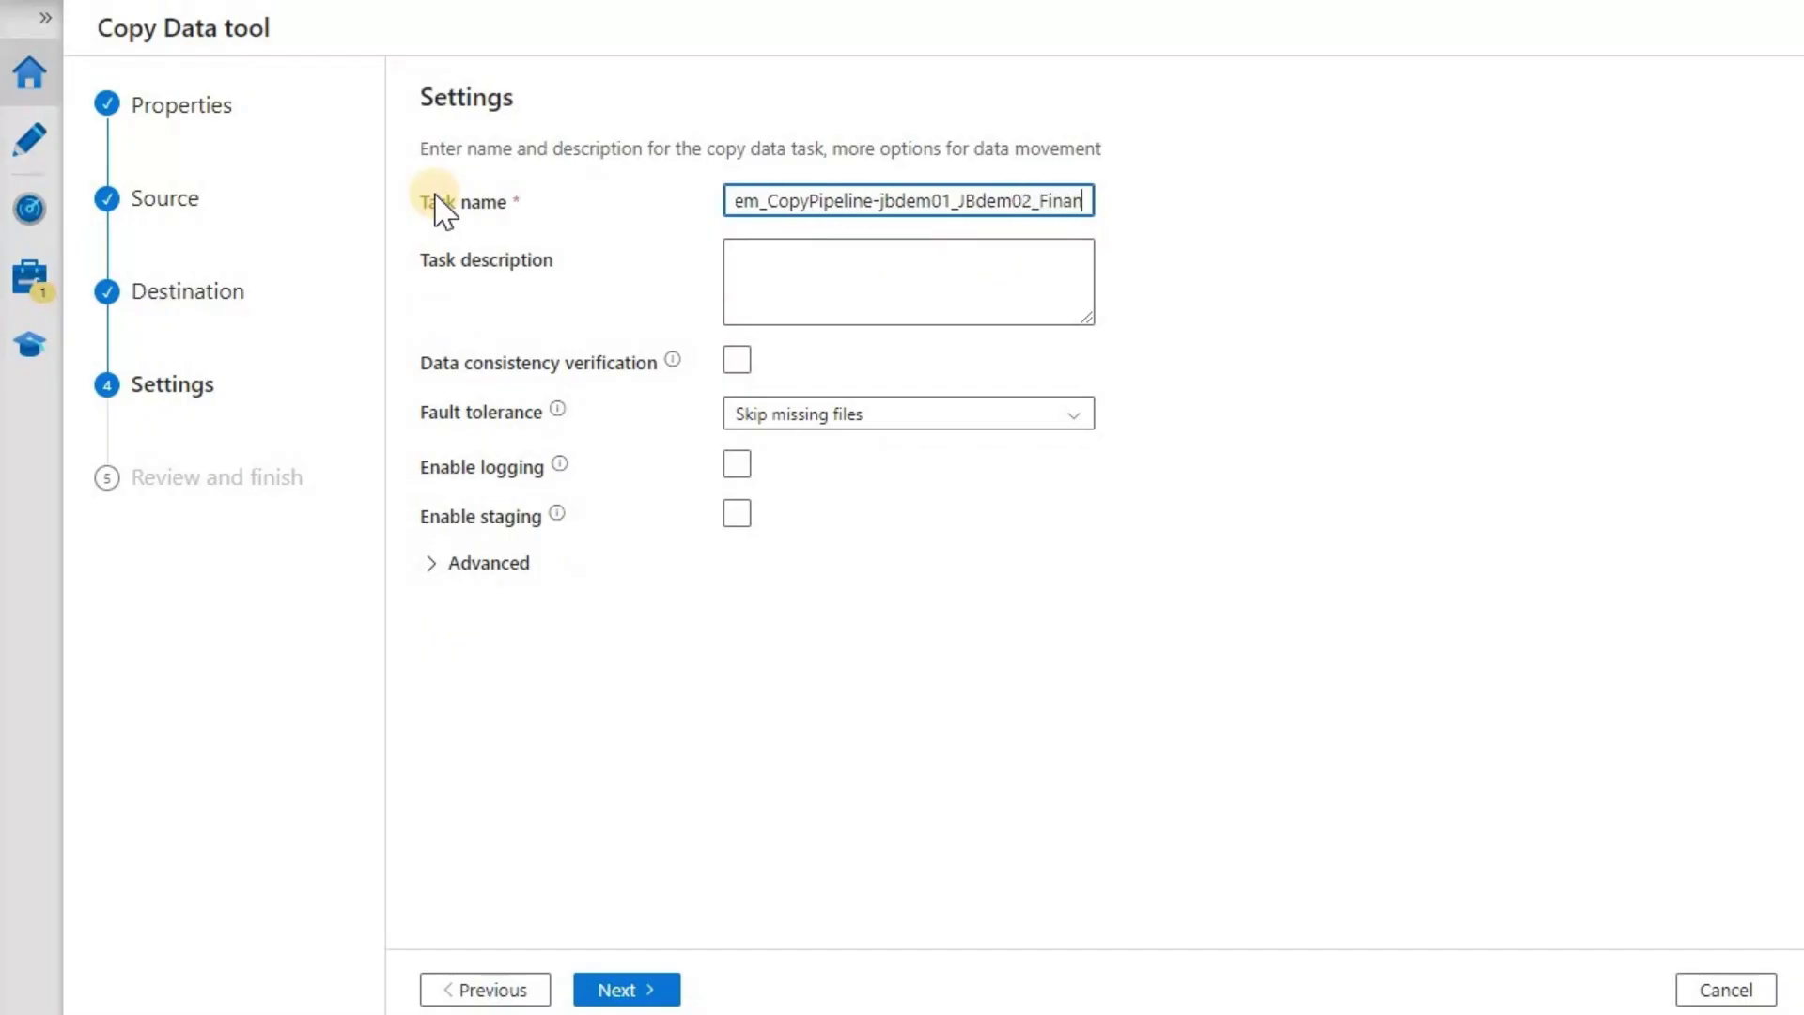
pyautogui.press('BackSpace')
pyautogui.press('BackSpace')
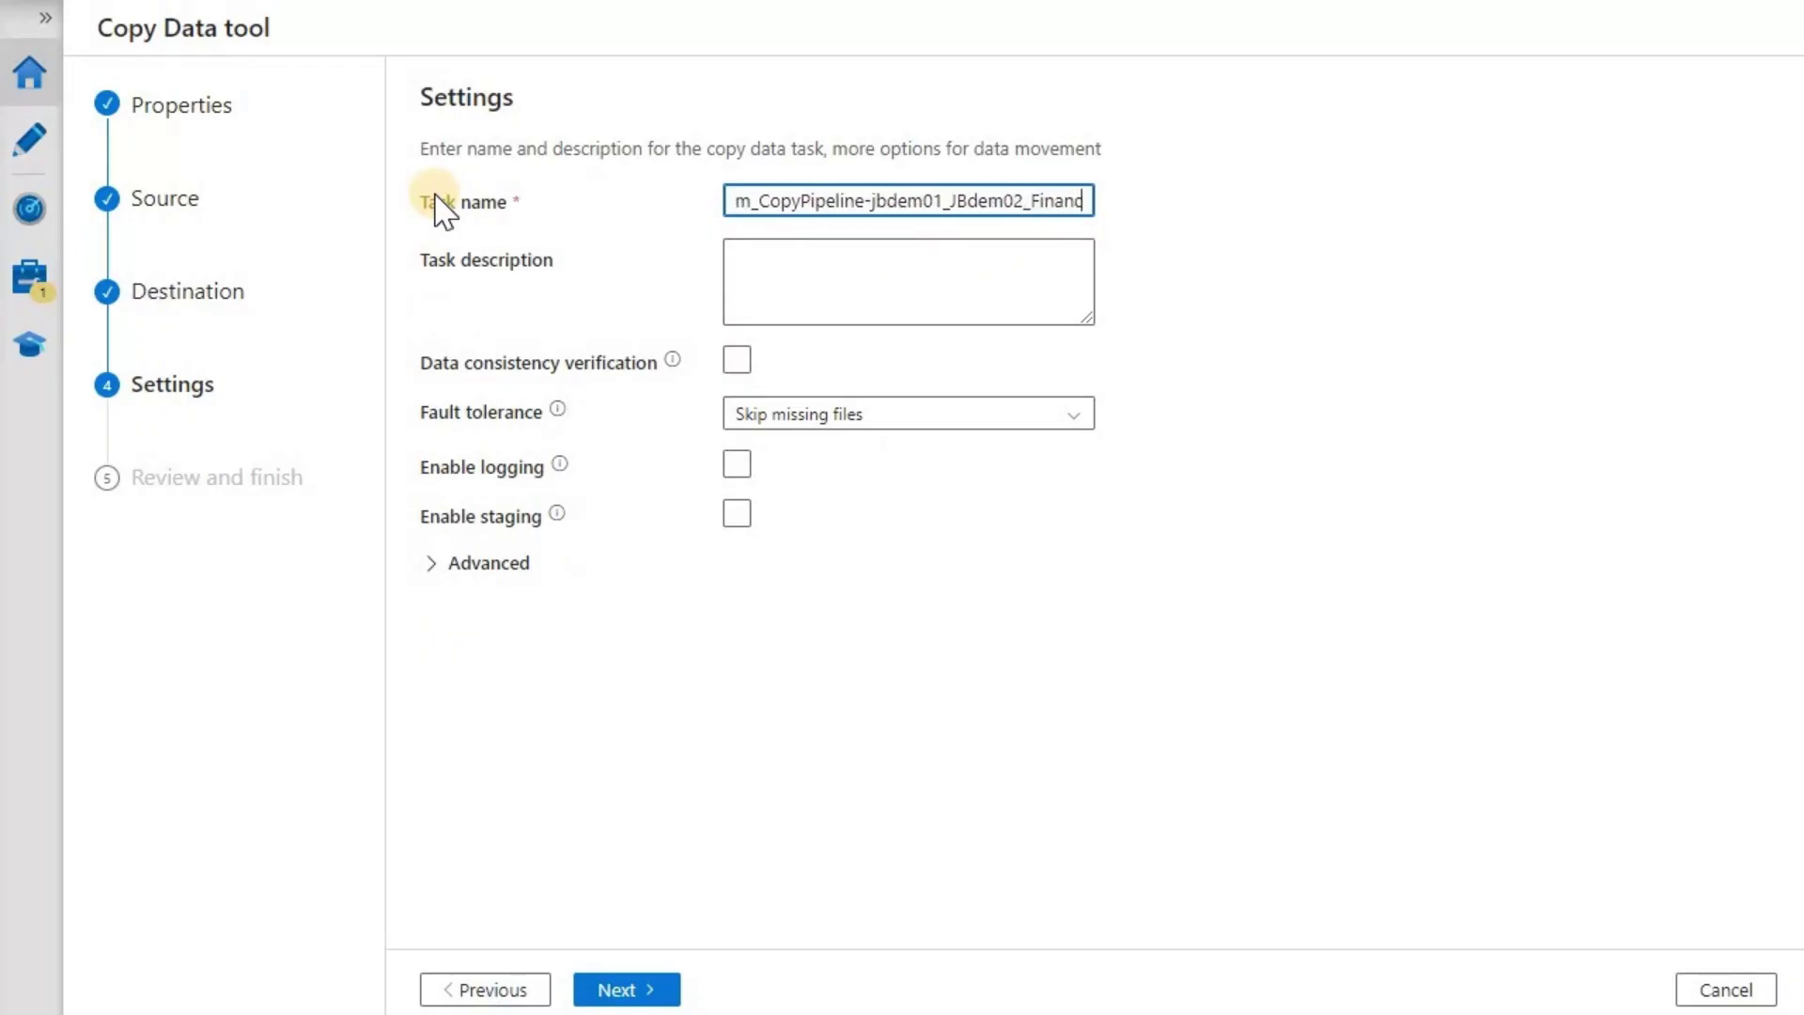
pyautogui.write('ce')
pyautogui.click(871, 486)
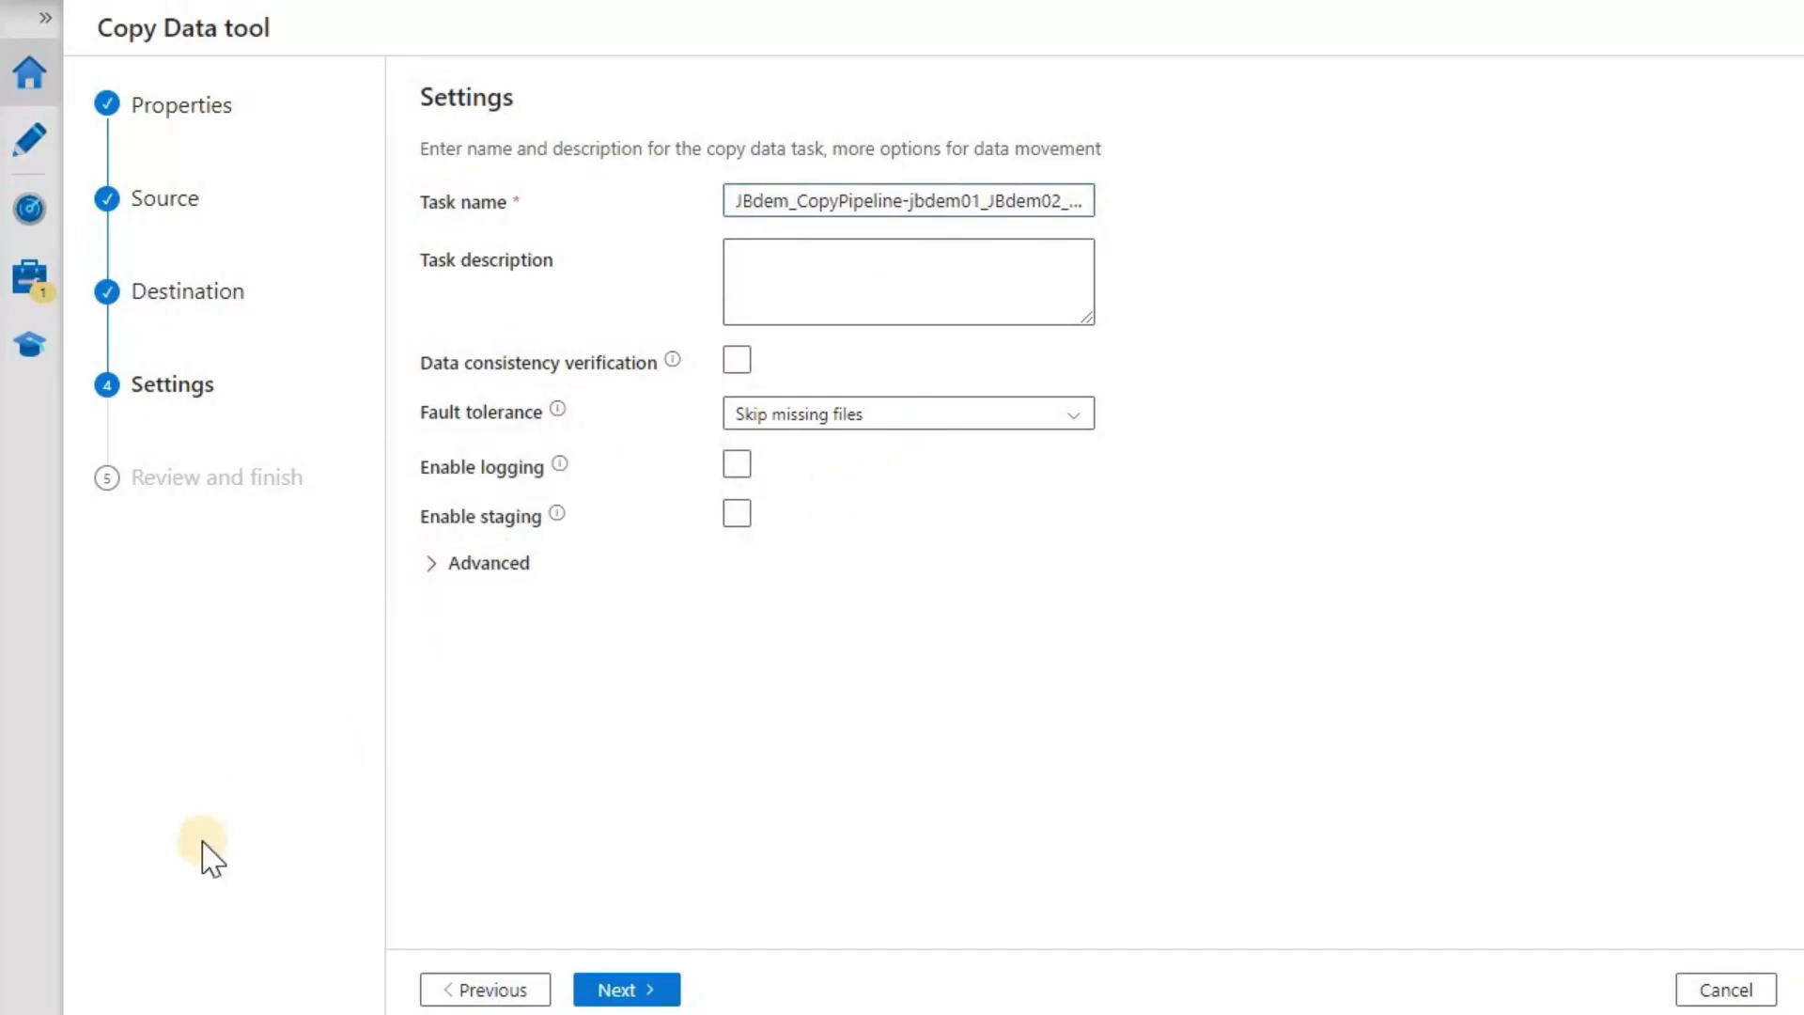
# Step: Accept the copy settings and summary to deploy and run the pipeline, and finish the Copy Data tool
pyautogui.click(628, 982)
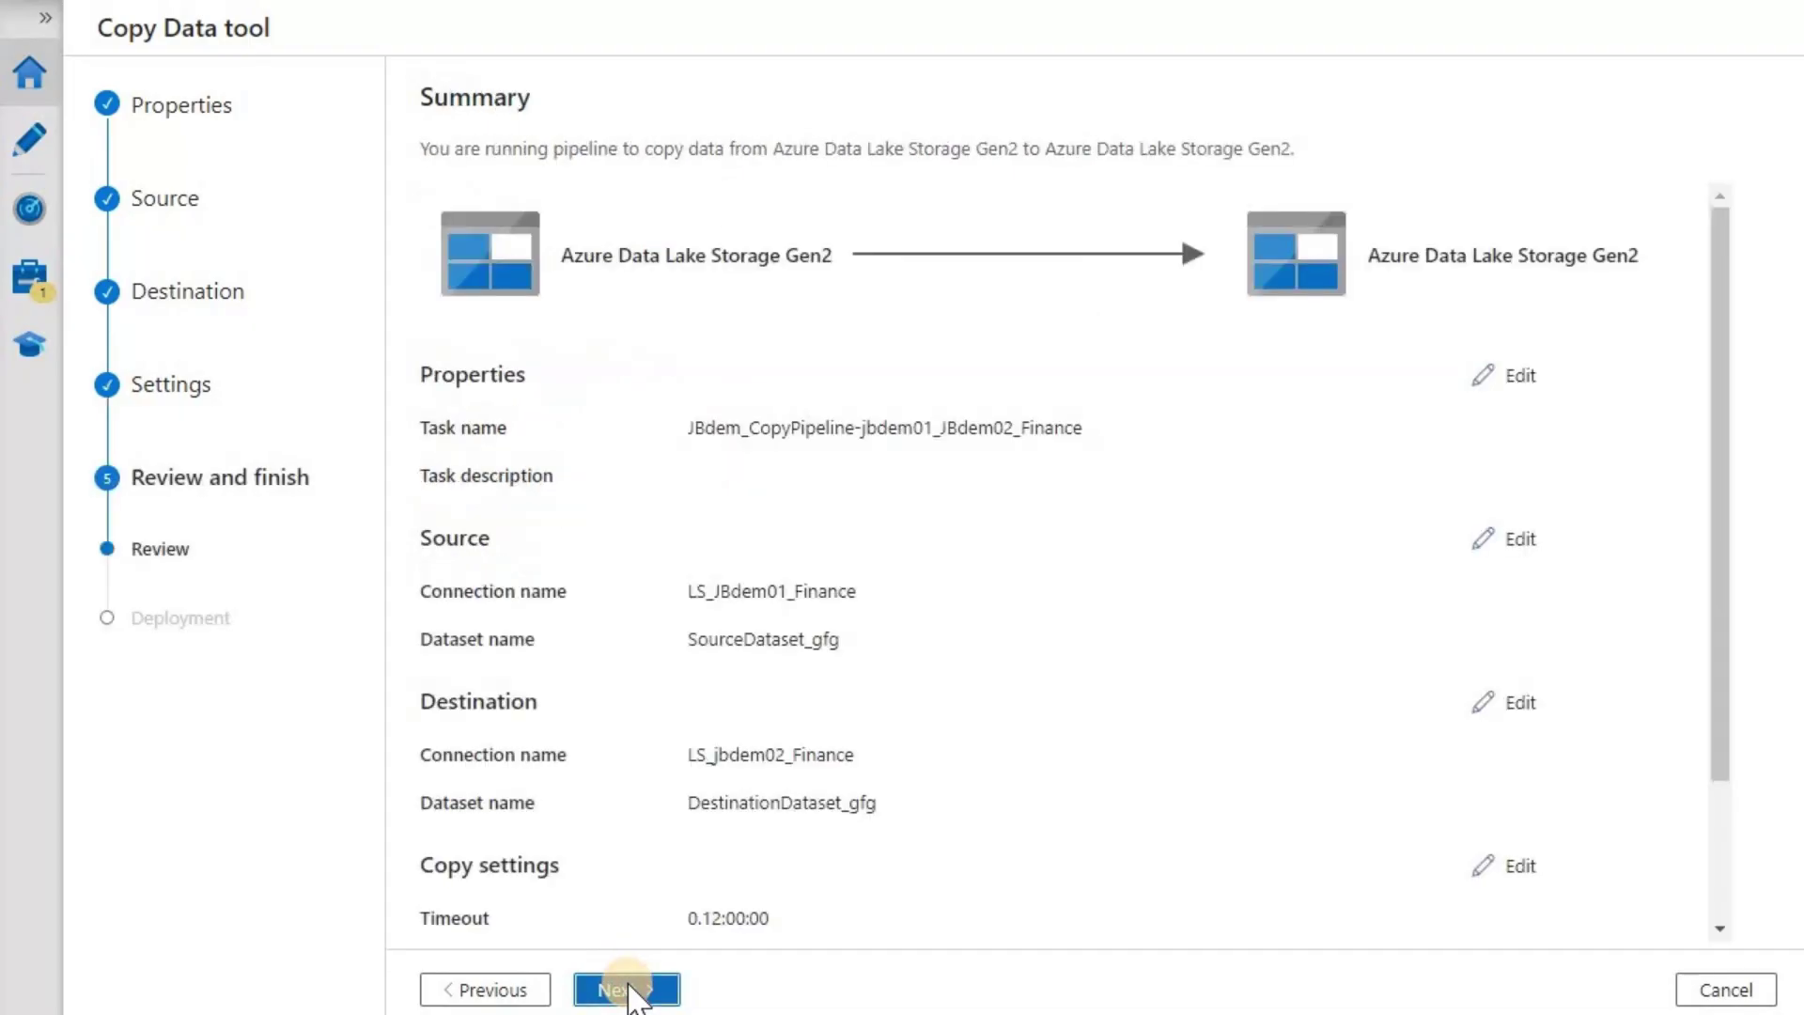
pyautogui.click(653, 992)
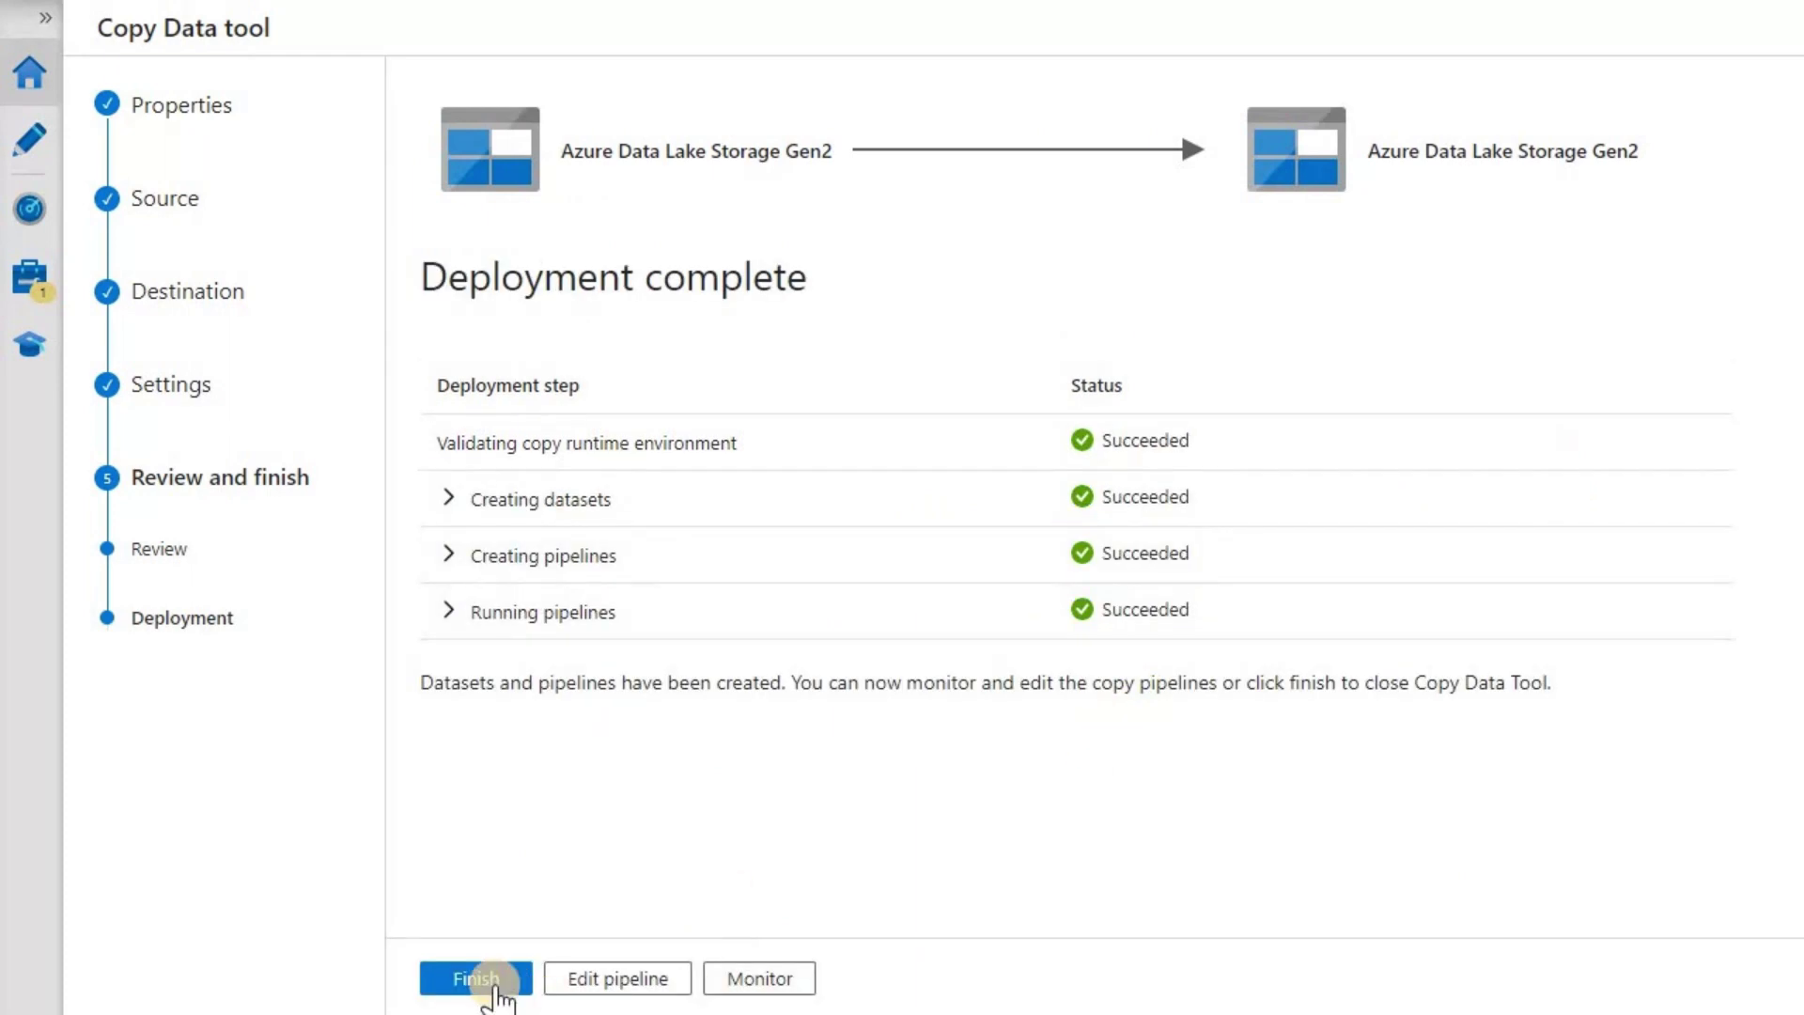
pyautogui.click(493, 980)
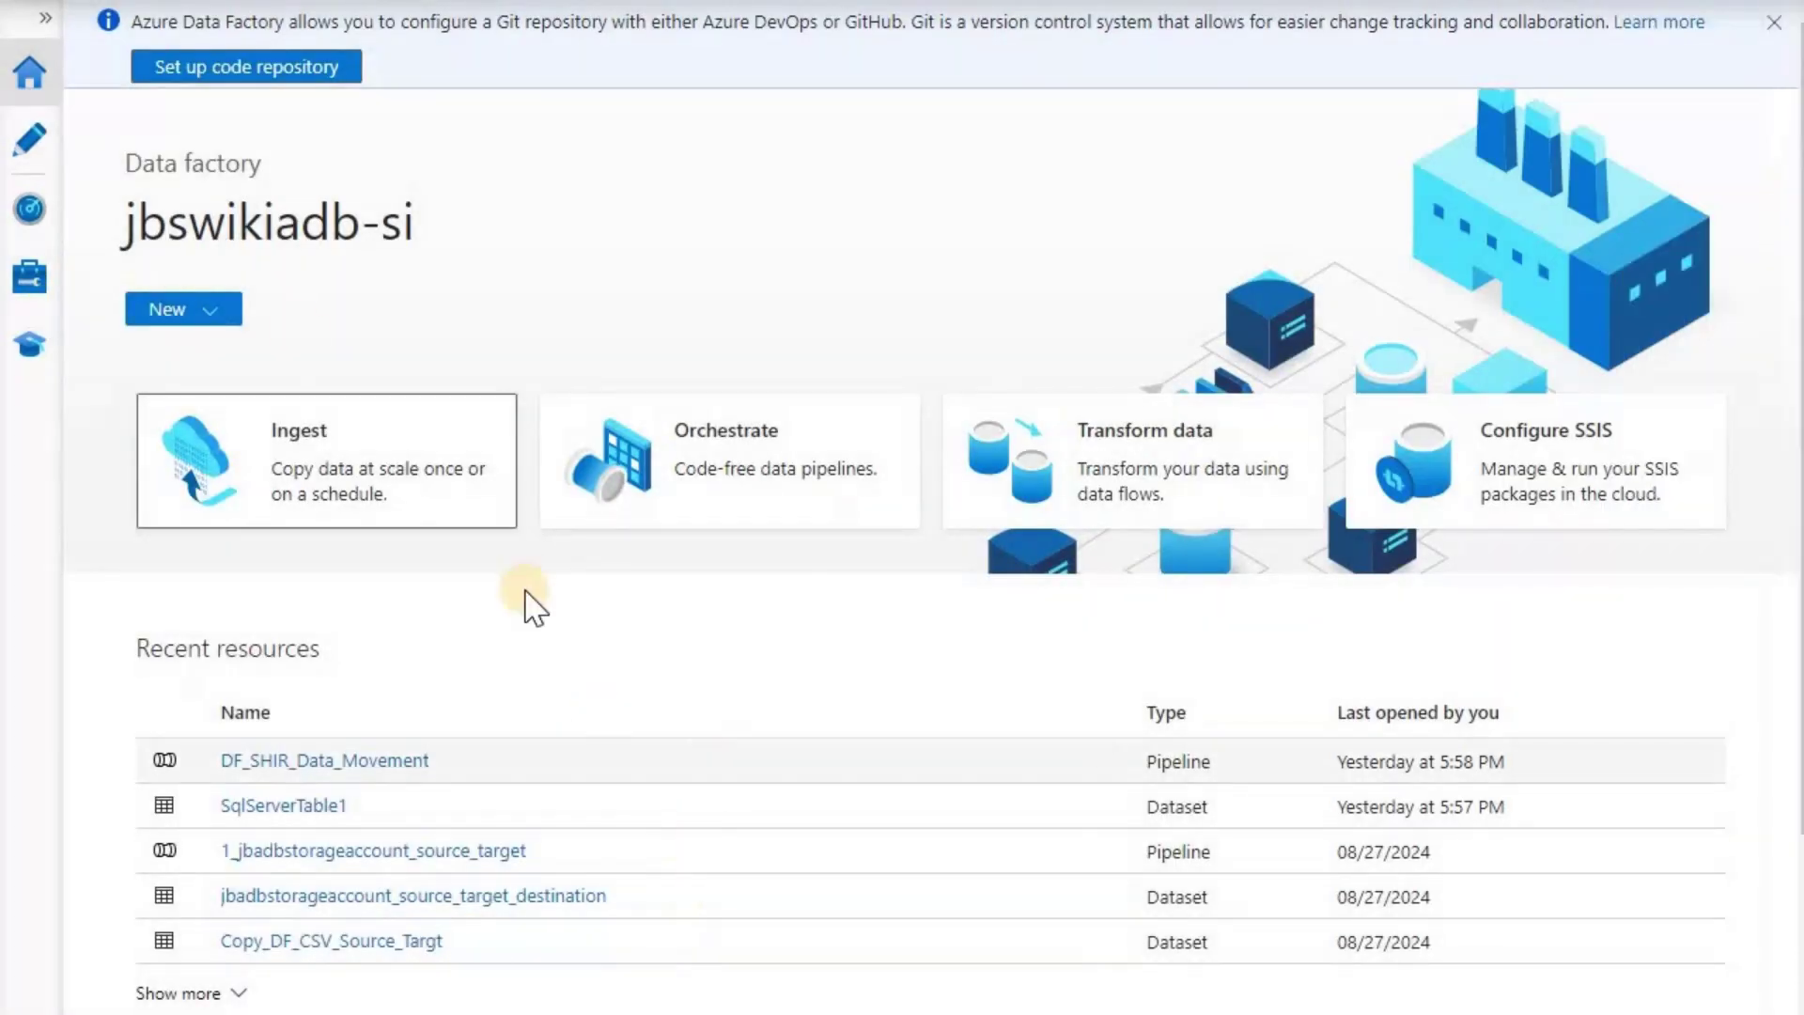
# Step: Open the JBdem_CopyPipeline-jbdem01_JBdem02_Finance run in monitoring and view the Copy_gfg activity's input
pyautogui.click(31, 211)
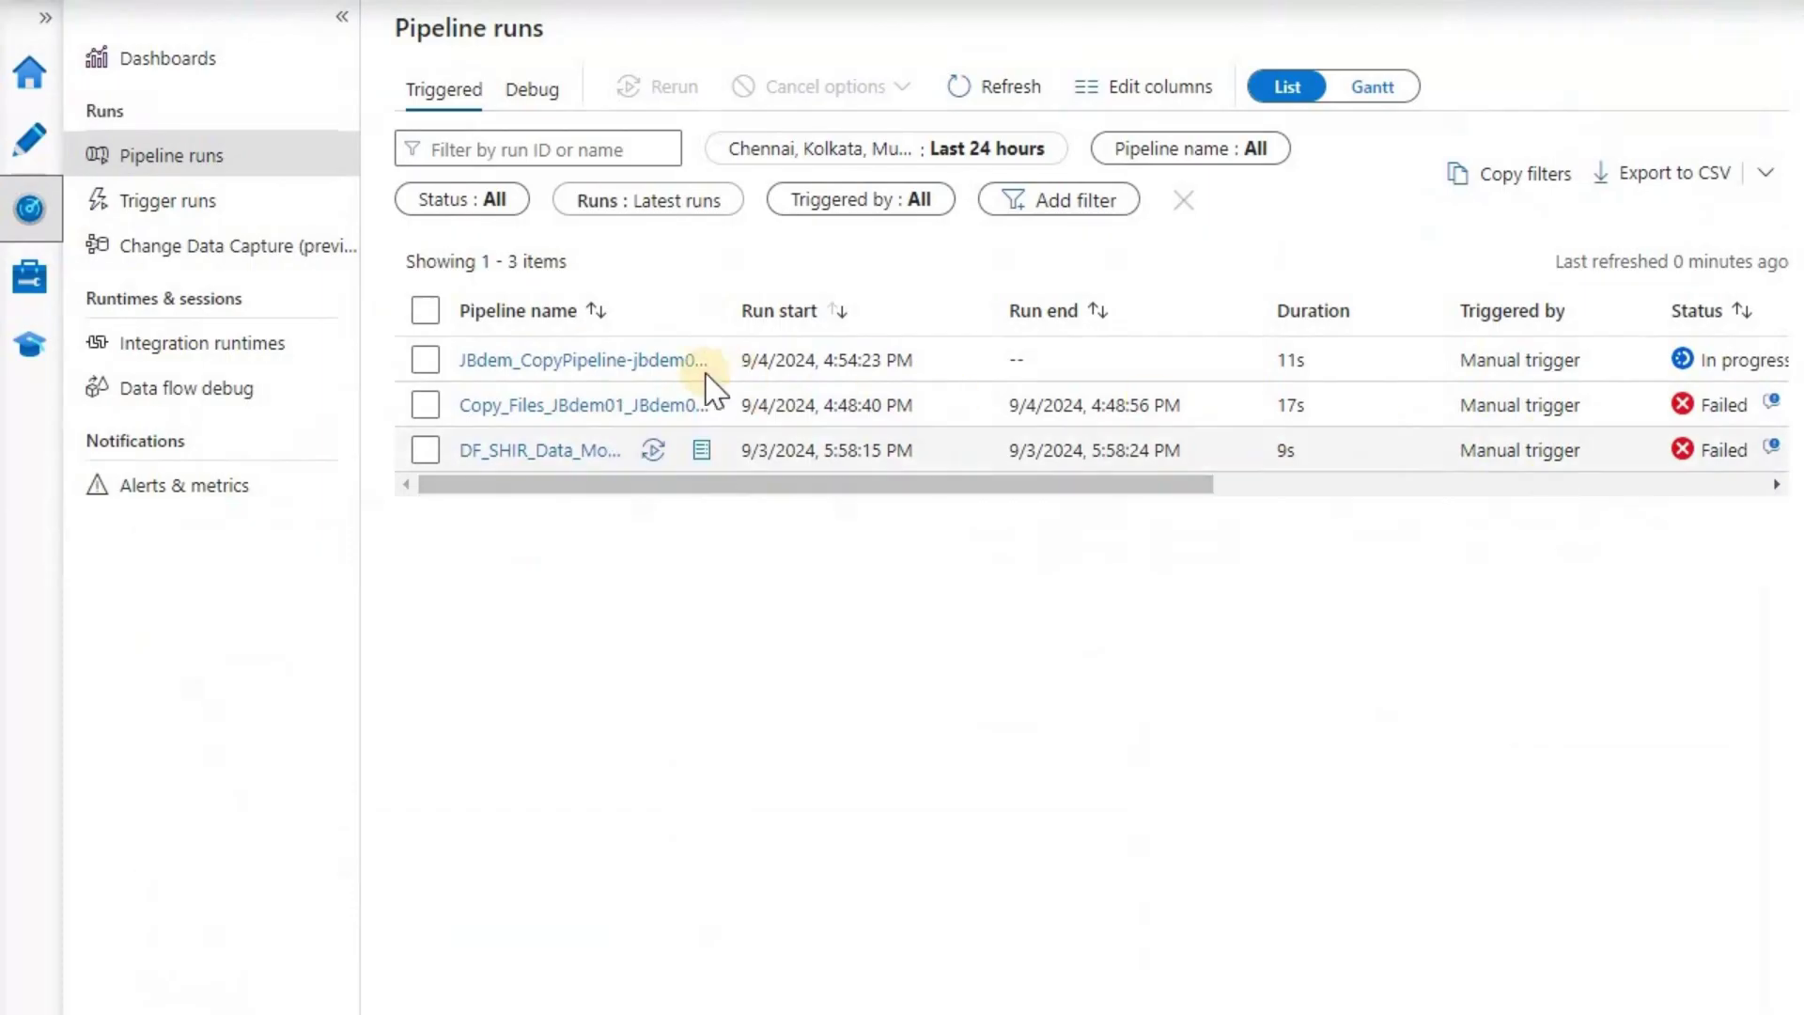
pyautogui.click(566, 362)
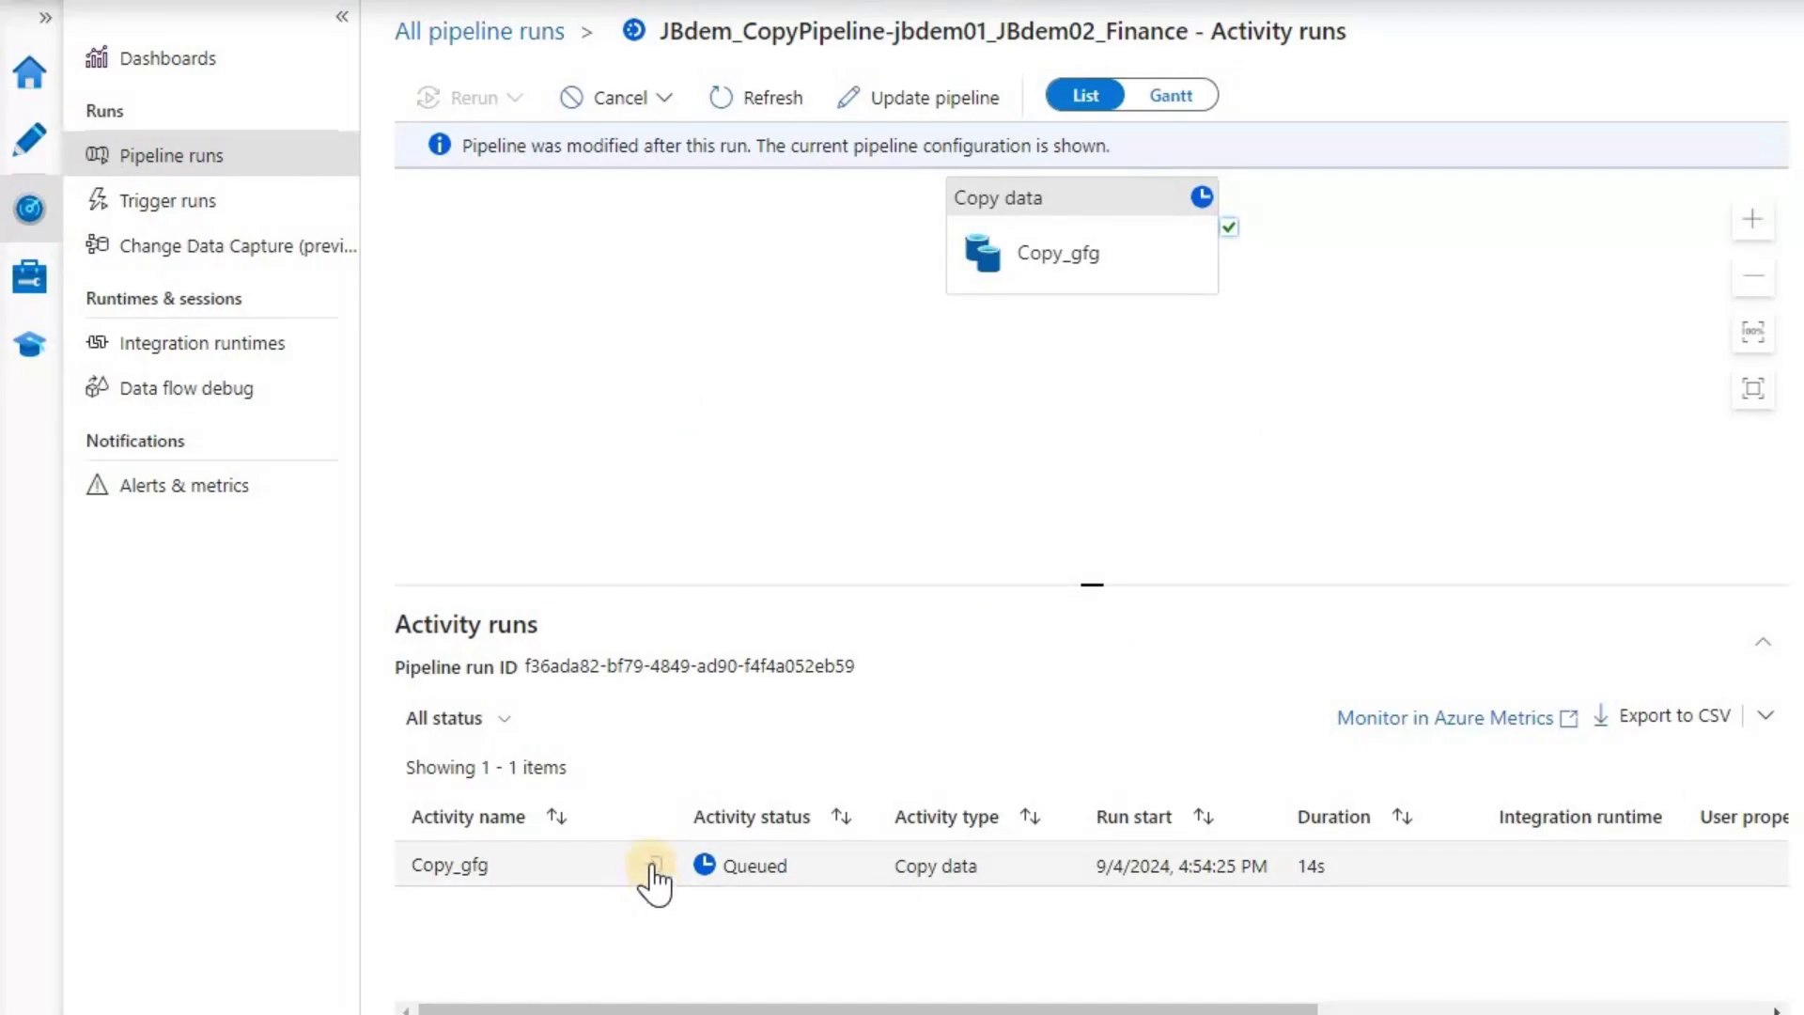
pyautogui.click(654, 865)
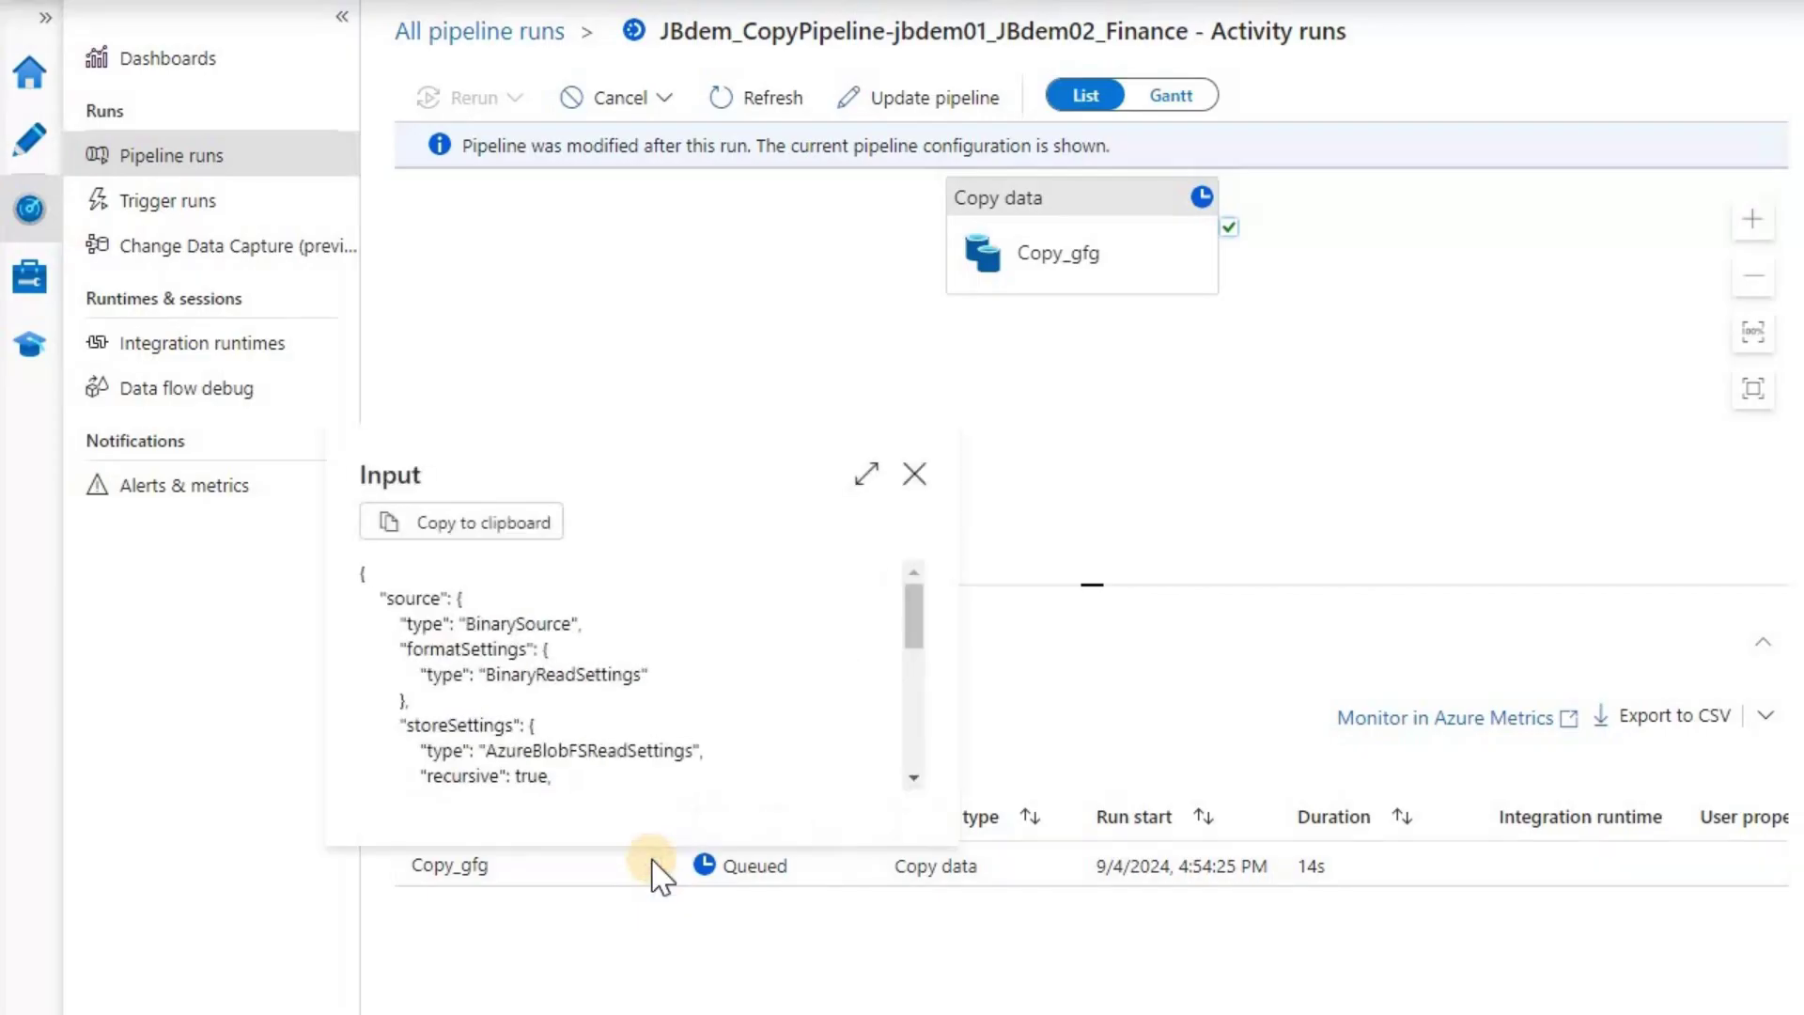
pyautogui.click(914, 474)
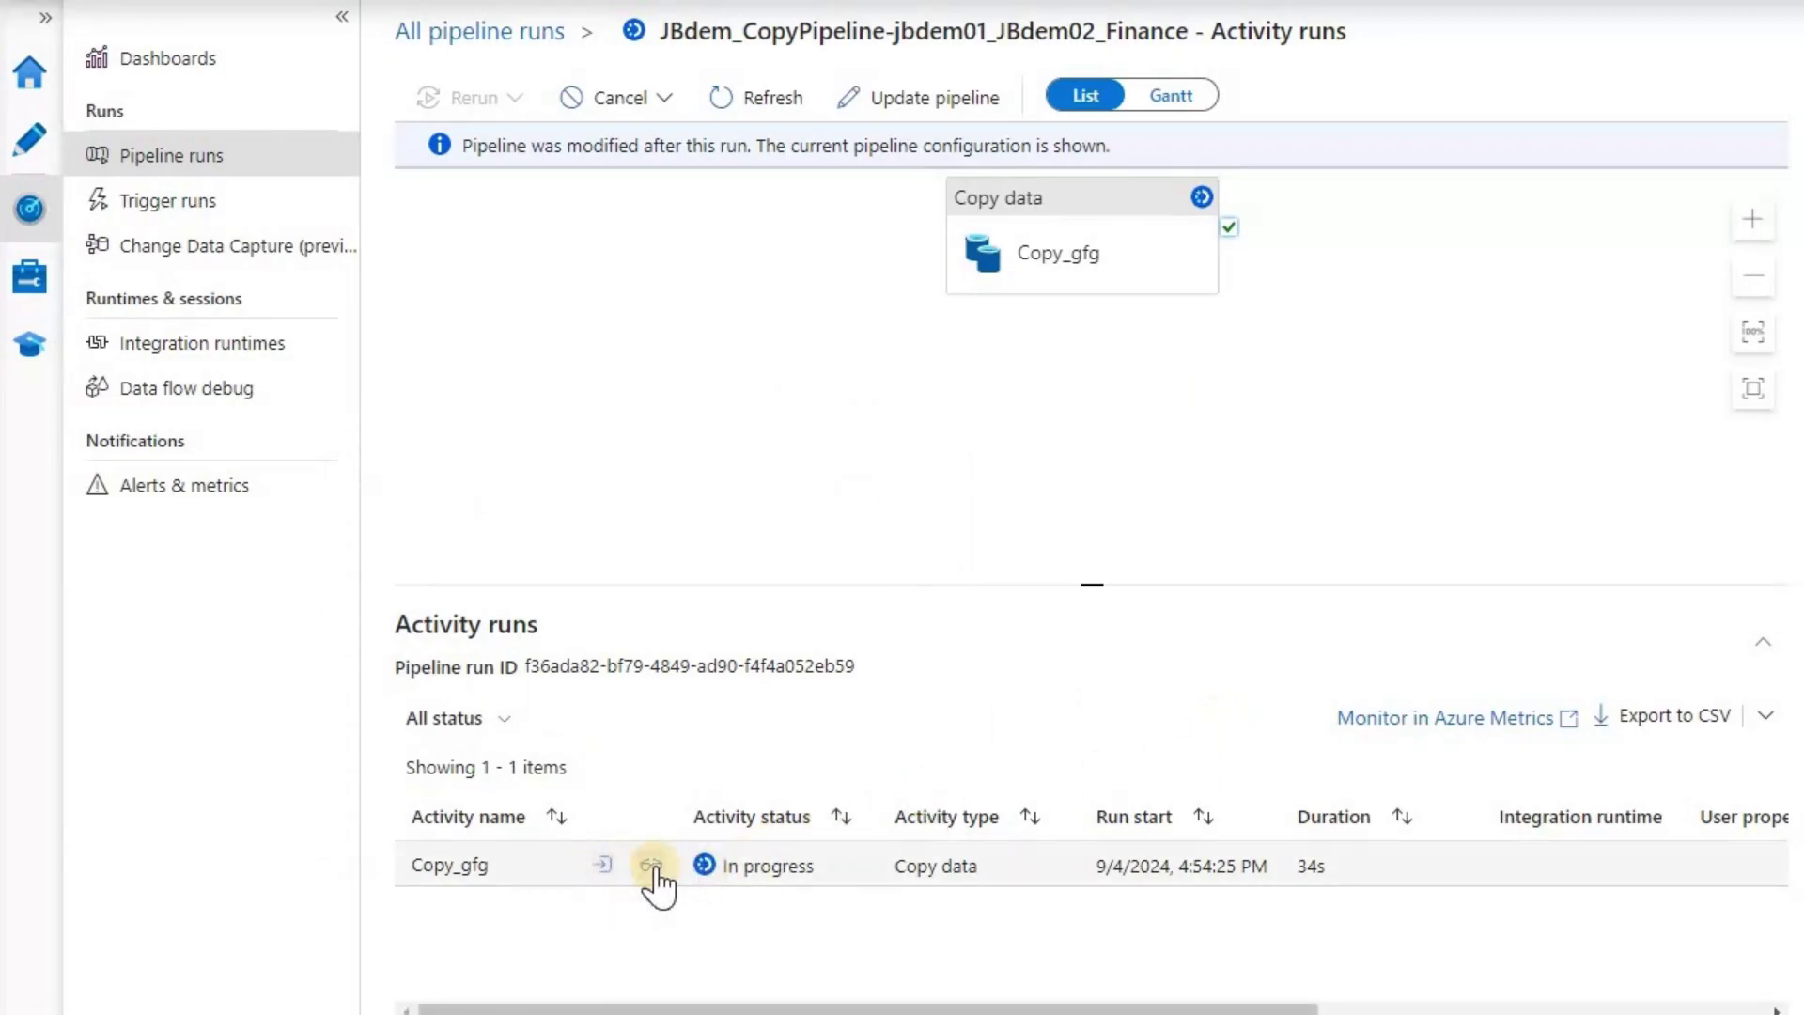
# Step: Examine the Copy_gfg activity's run details, including data and files read and written, throughput and durations
pyautogui.click(652, 866)
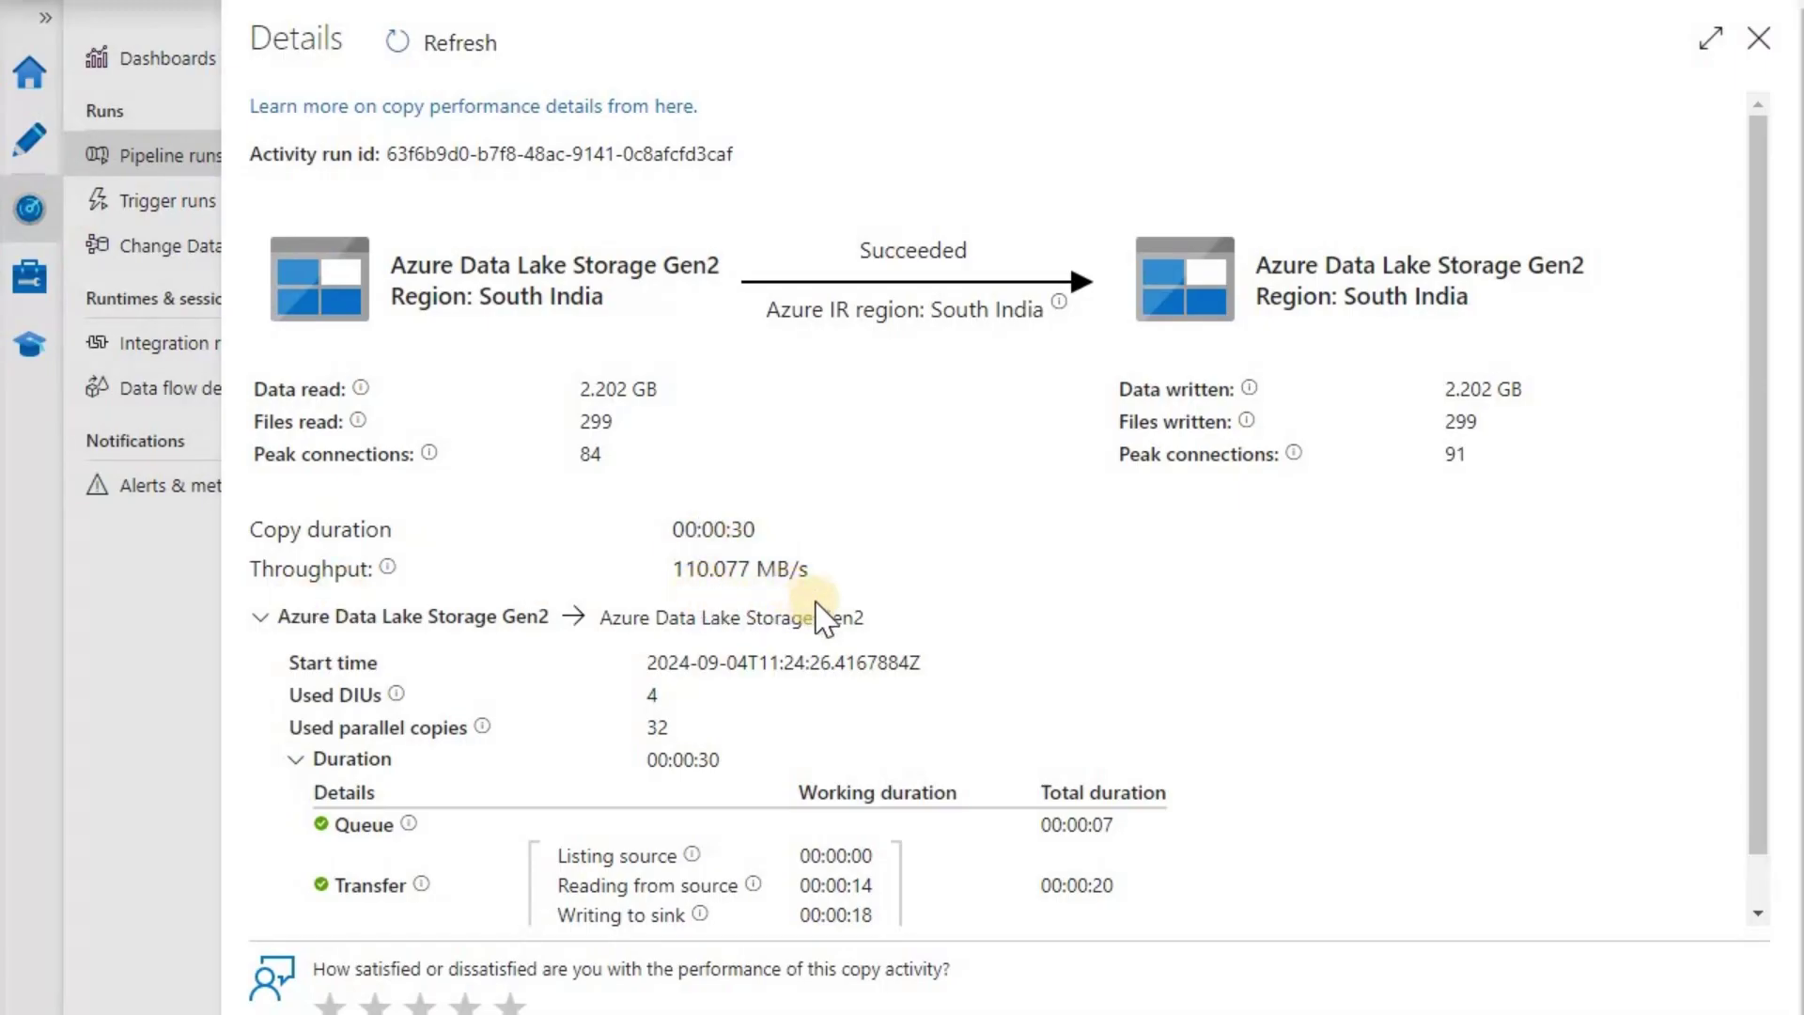
pyautogui.scroll(-1, 1008, 634)
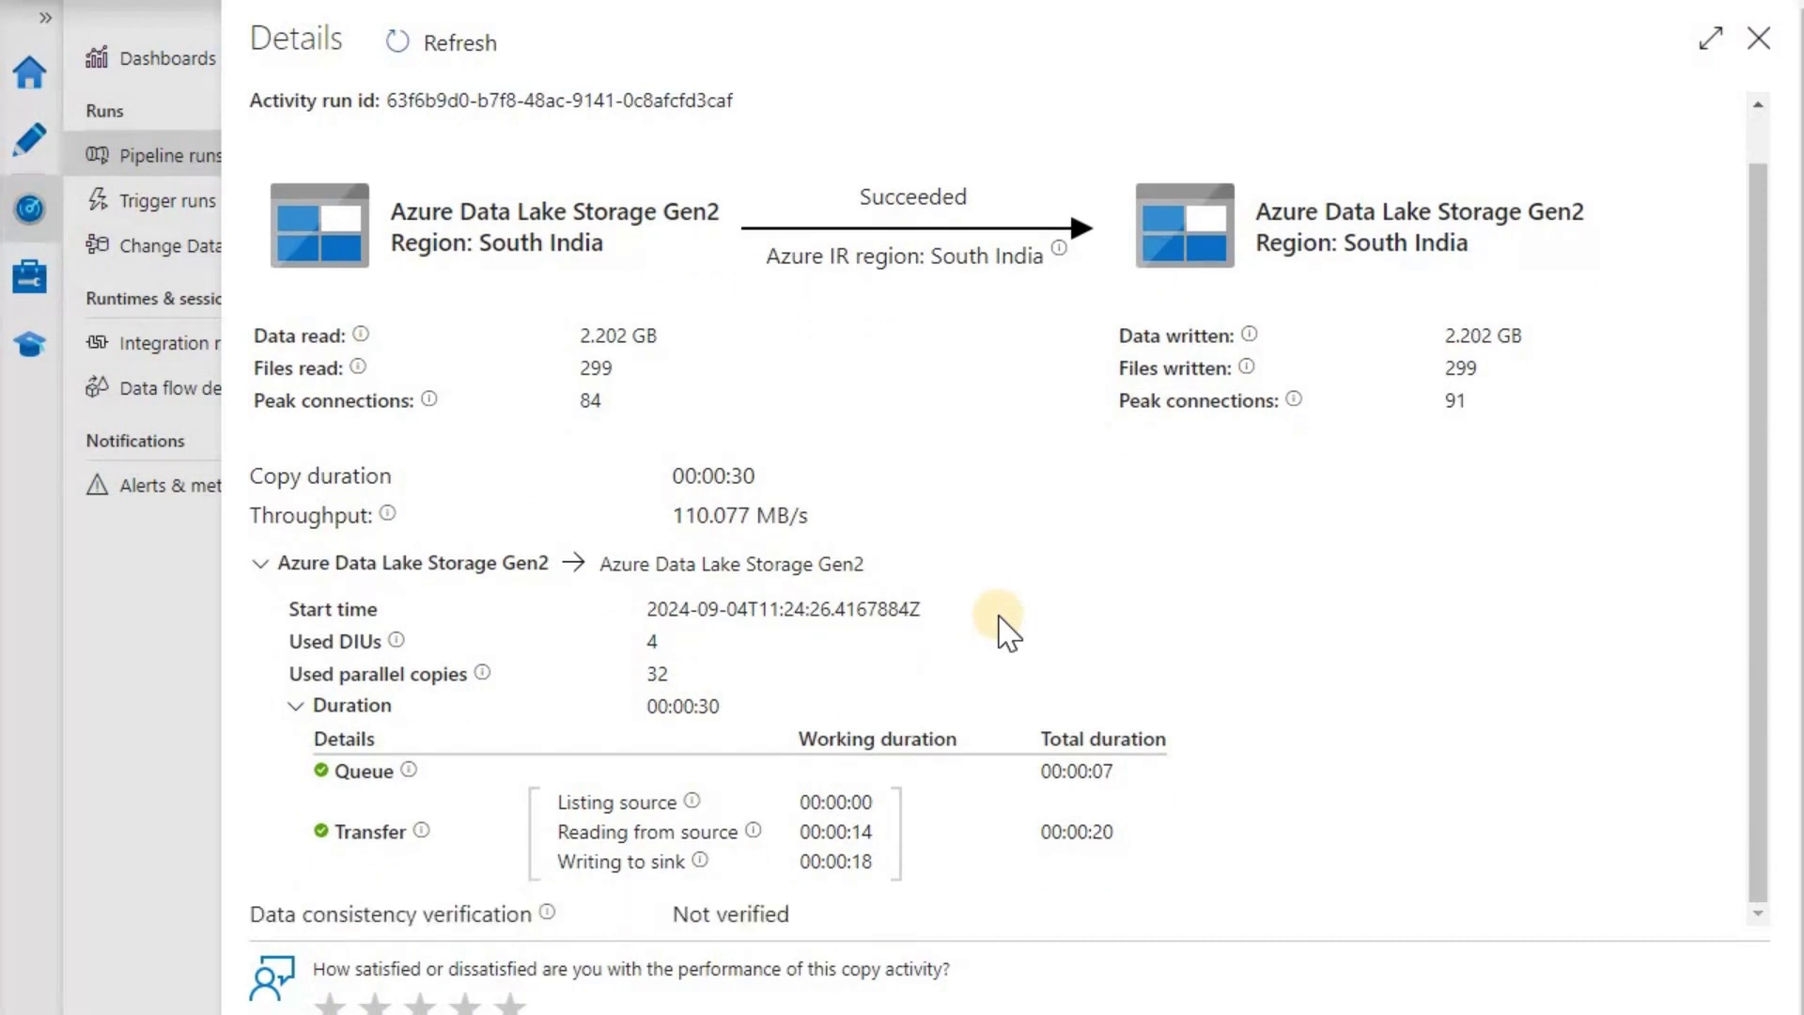
pyautogui.scroll(-1, 999, 616)
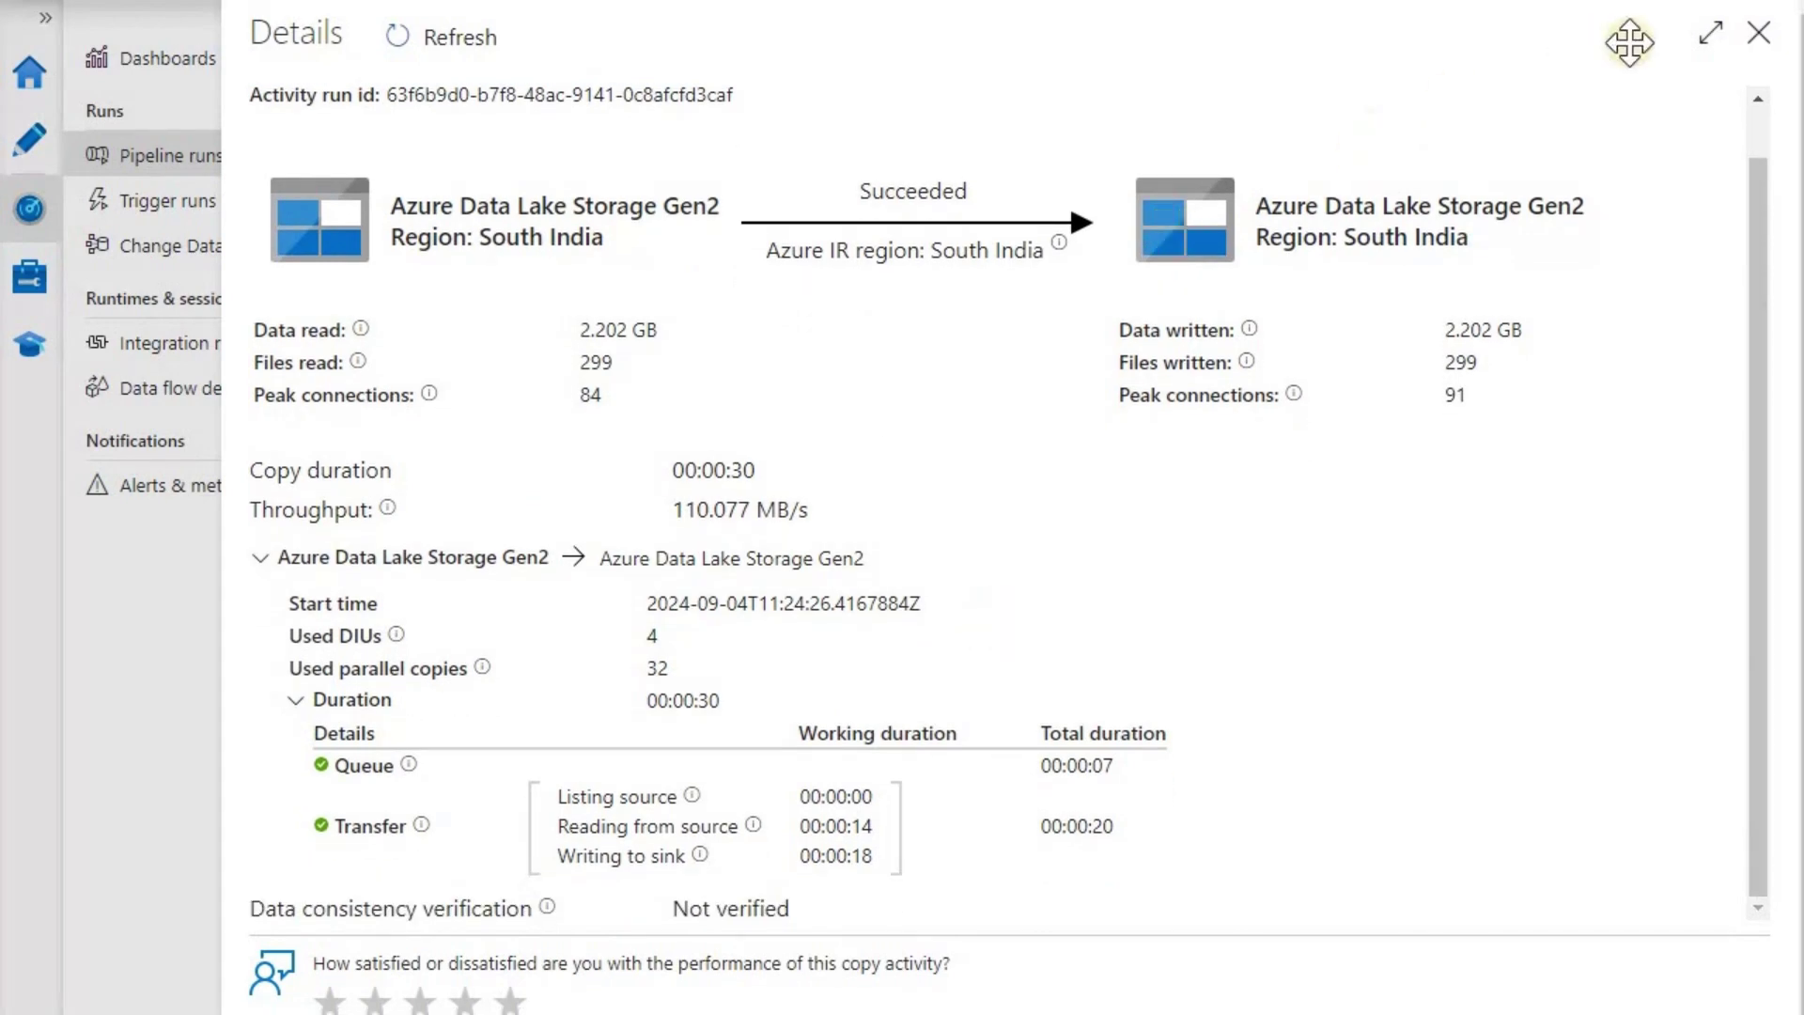
pyautogui.click(1758, 33)
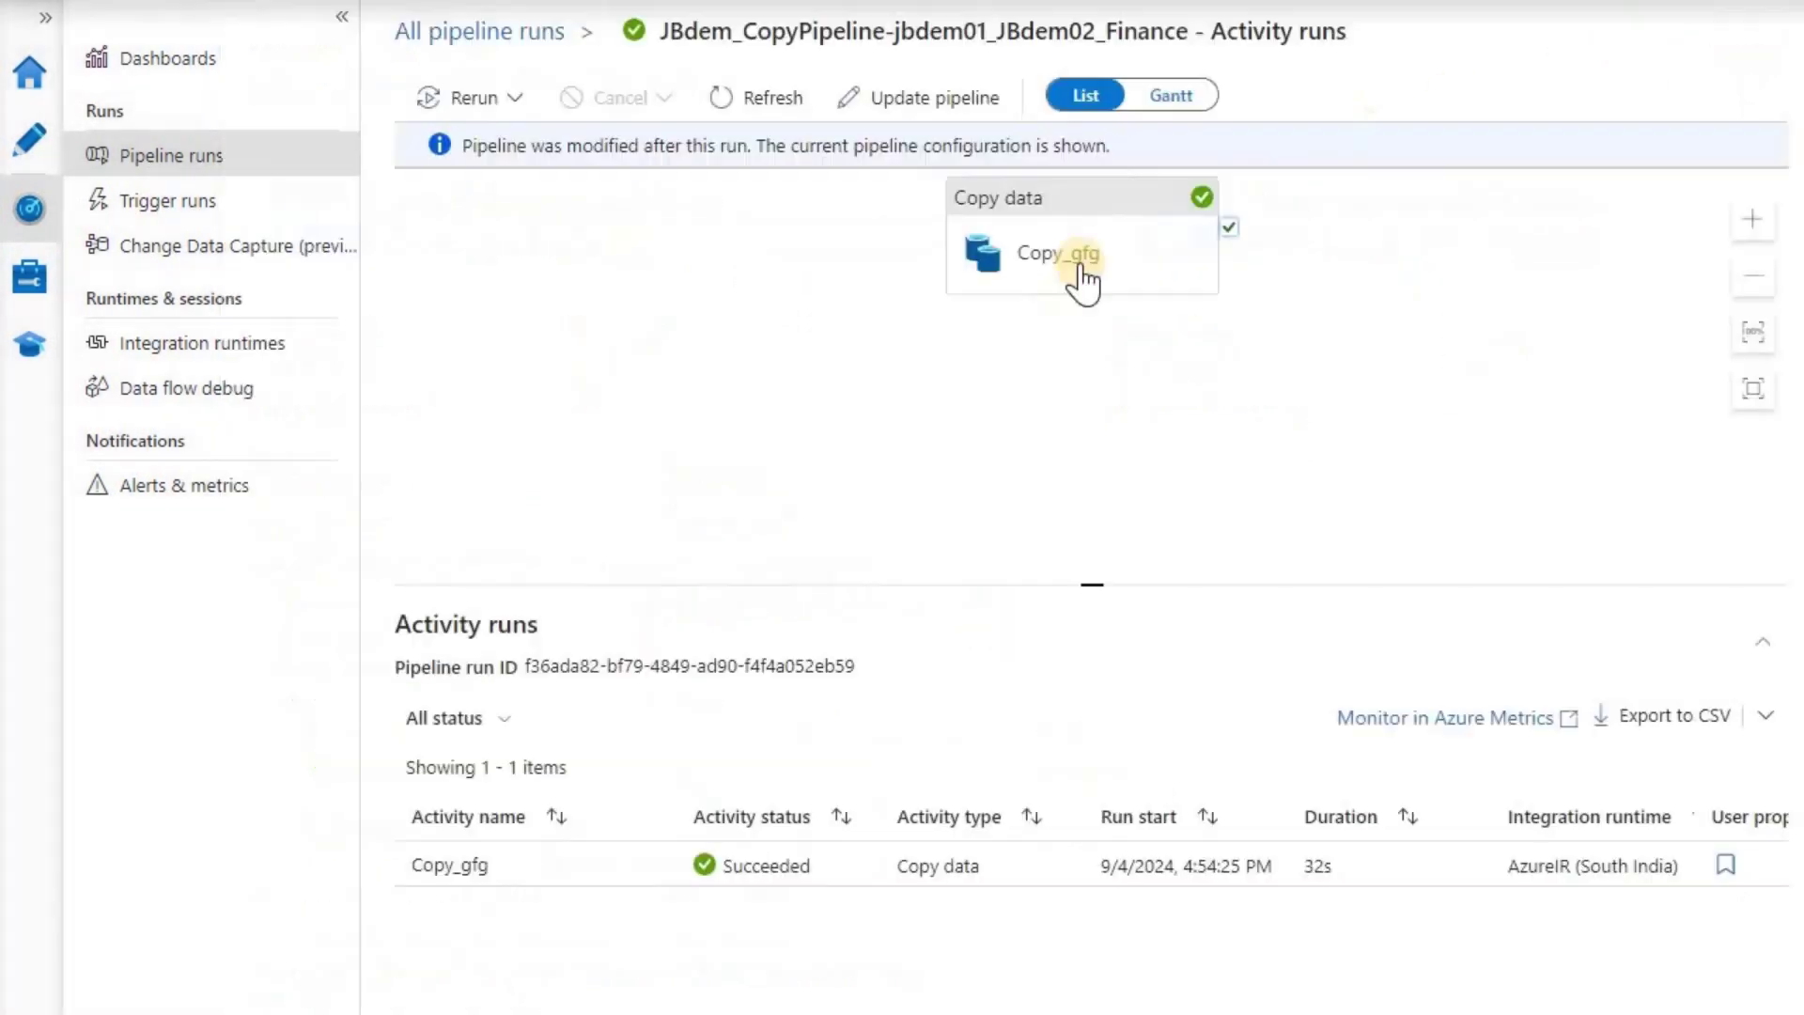
# Step: Switch to the jbdem02 finance container in the Azure portal, refresh it and inspect its copied files and 1fin folder
pyautogui.click(1067, 89)
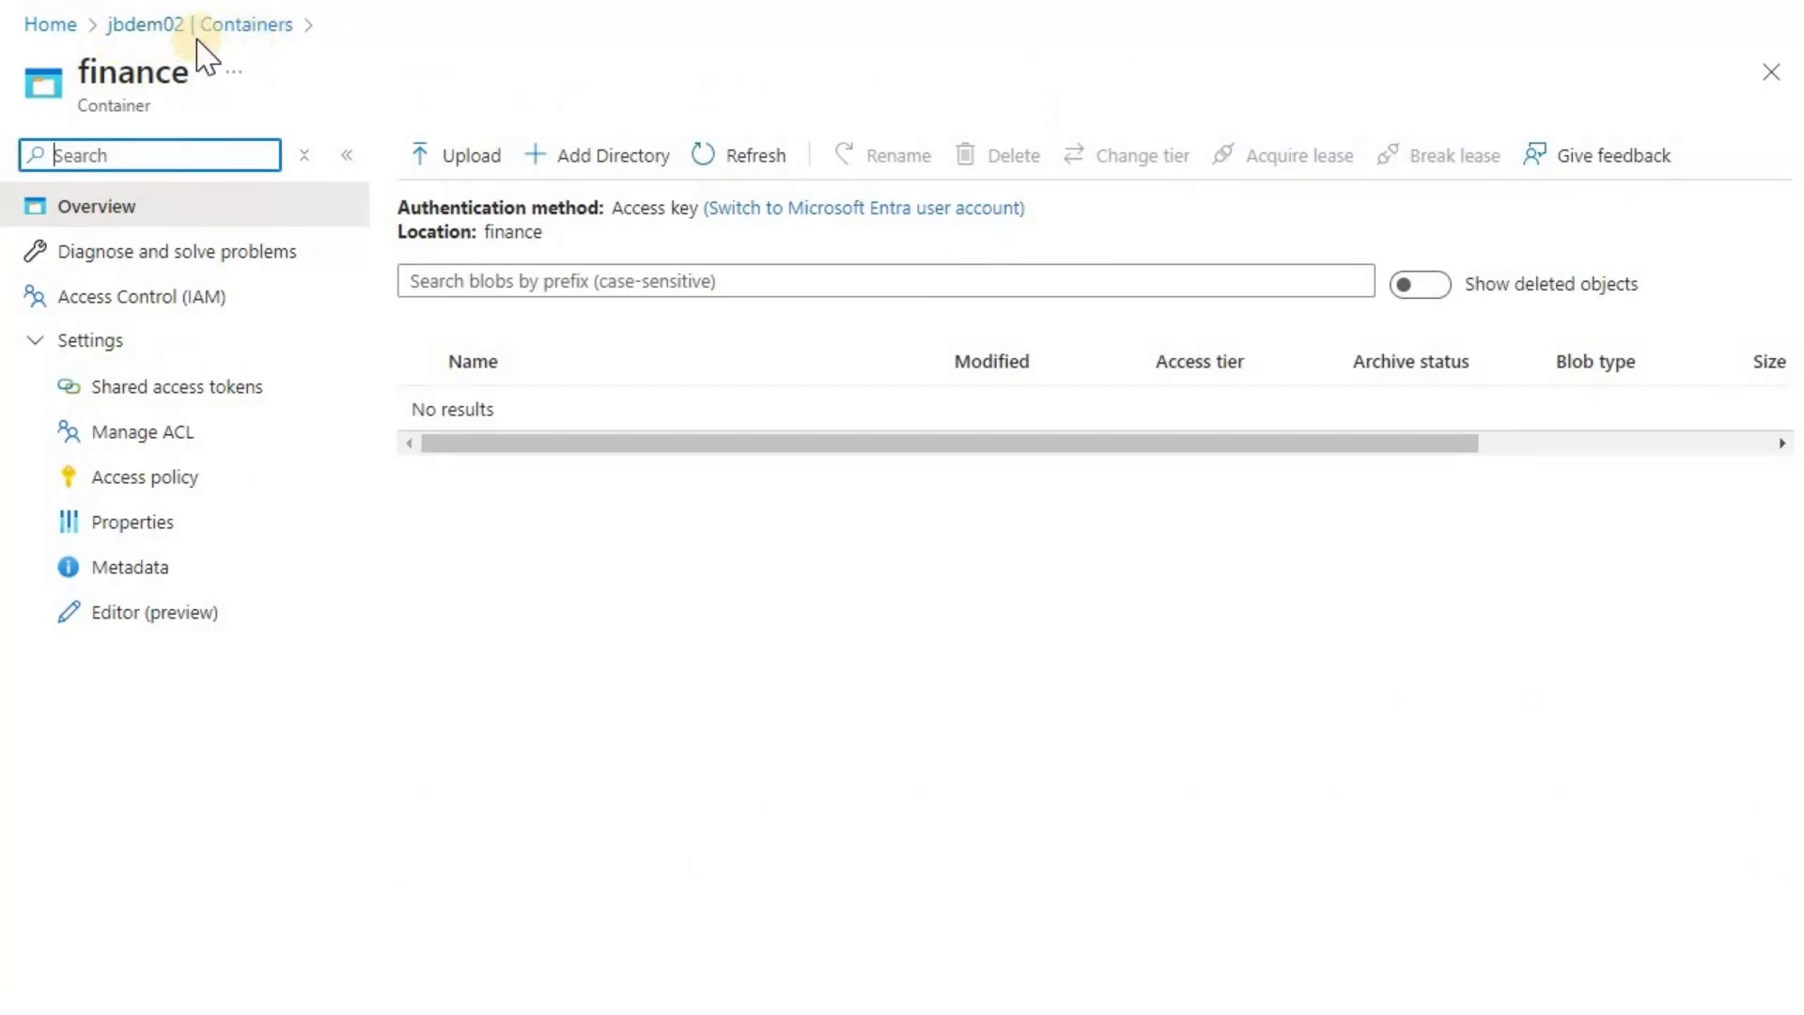
pyautogui.click(725, 165)
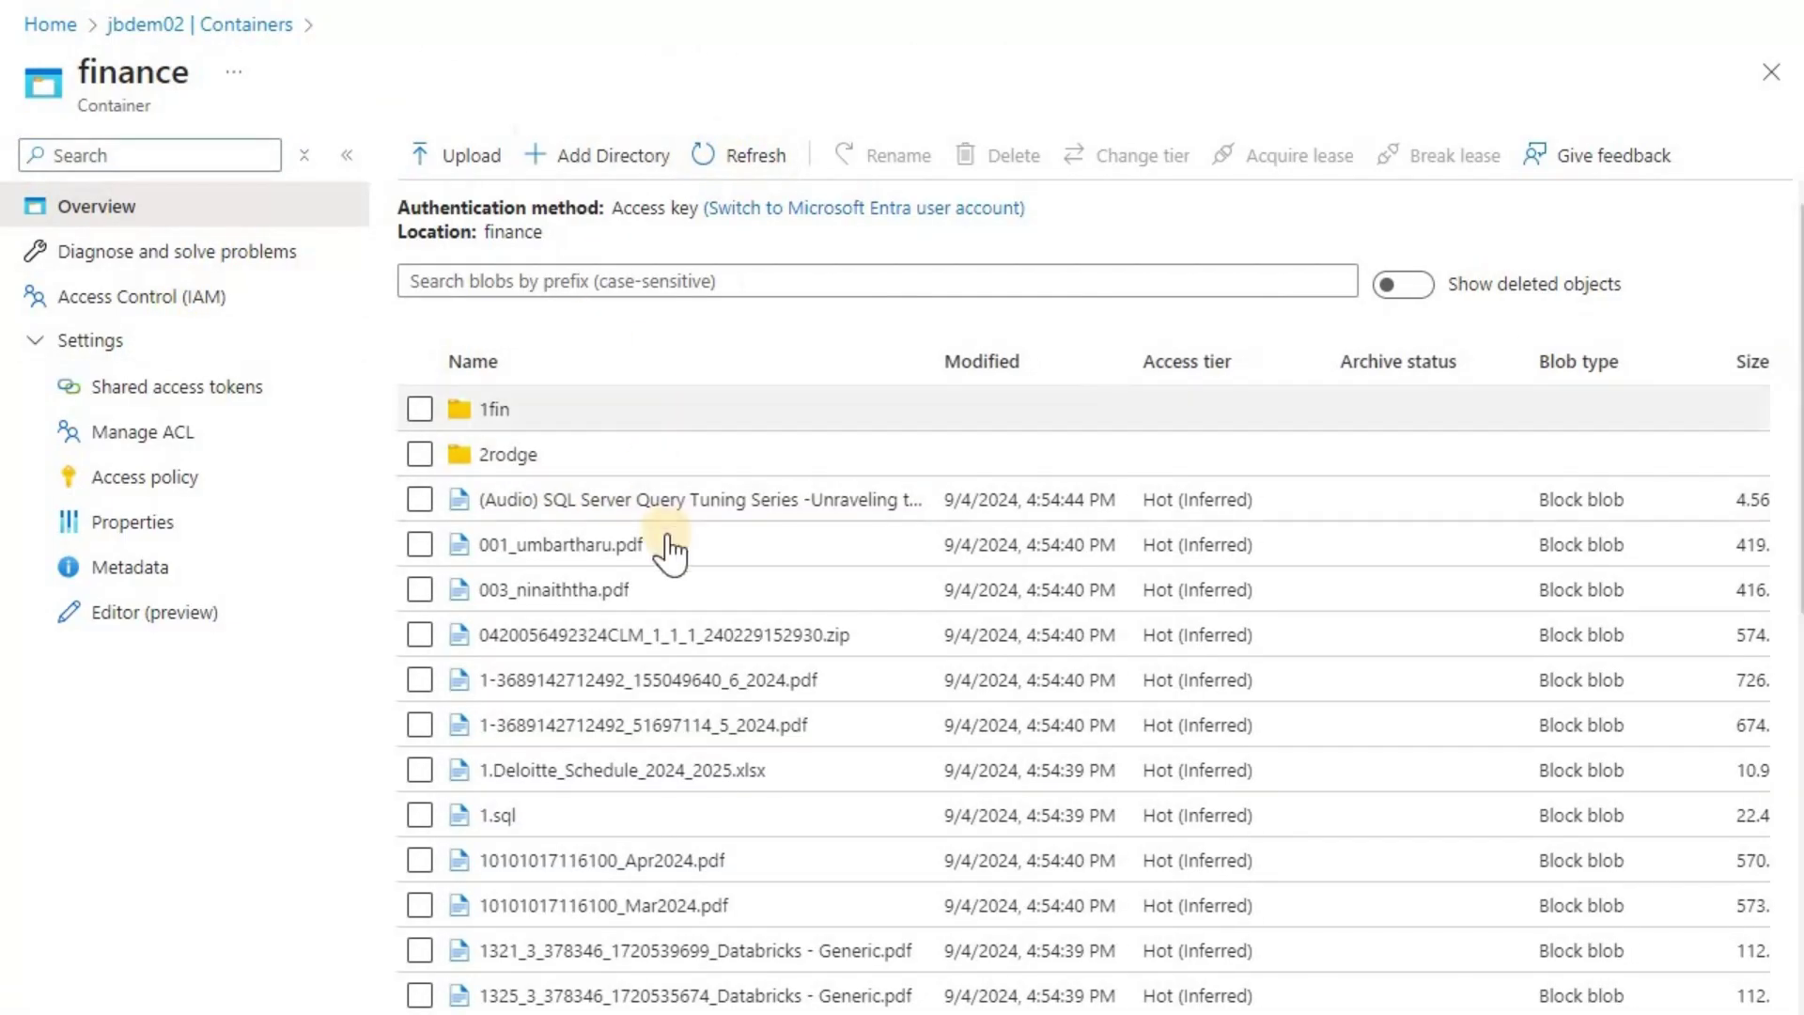
pyautogui.scroll(-5, 616, 403)
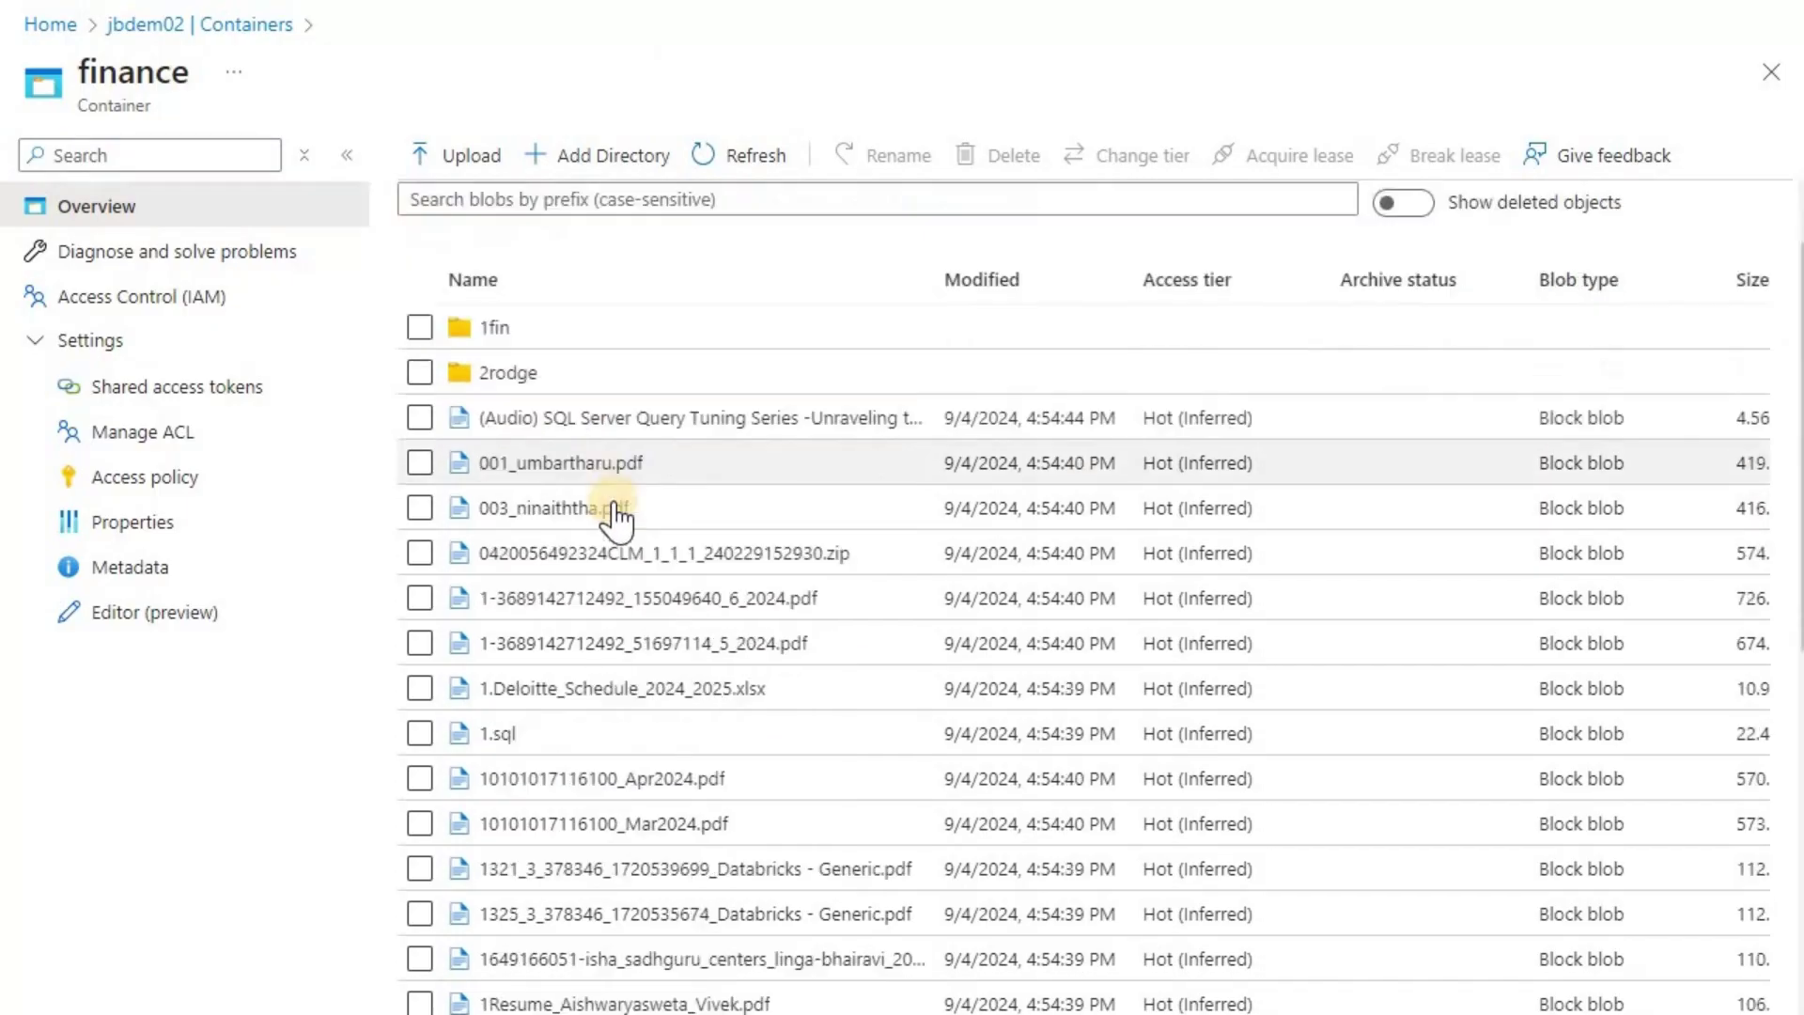
pyautogui.scroll(-3, 615, 512)
pyautogui.scroll(10, 616, 512)
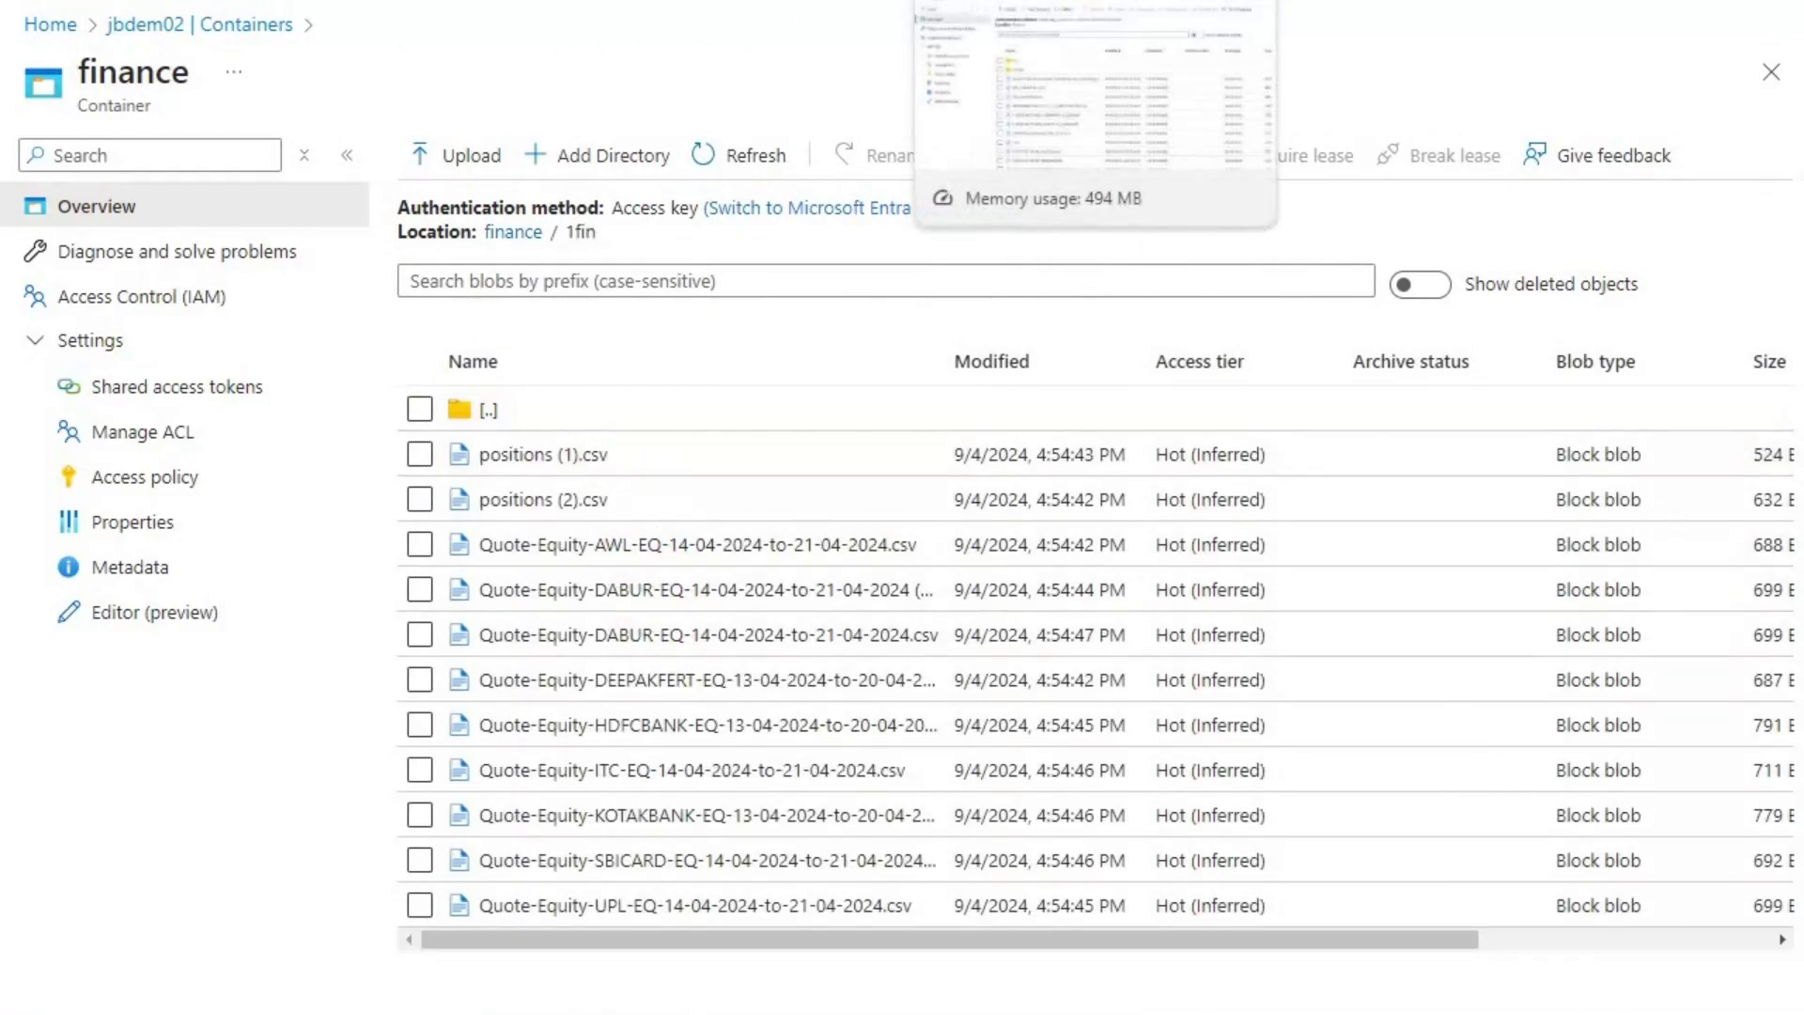
# Step: Switch to the source finance container in jbdem01 and open its 1fin folder to compare the files
pyautogui.click(1094, 0)
pyautogui.click(473, 410)
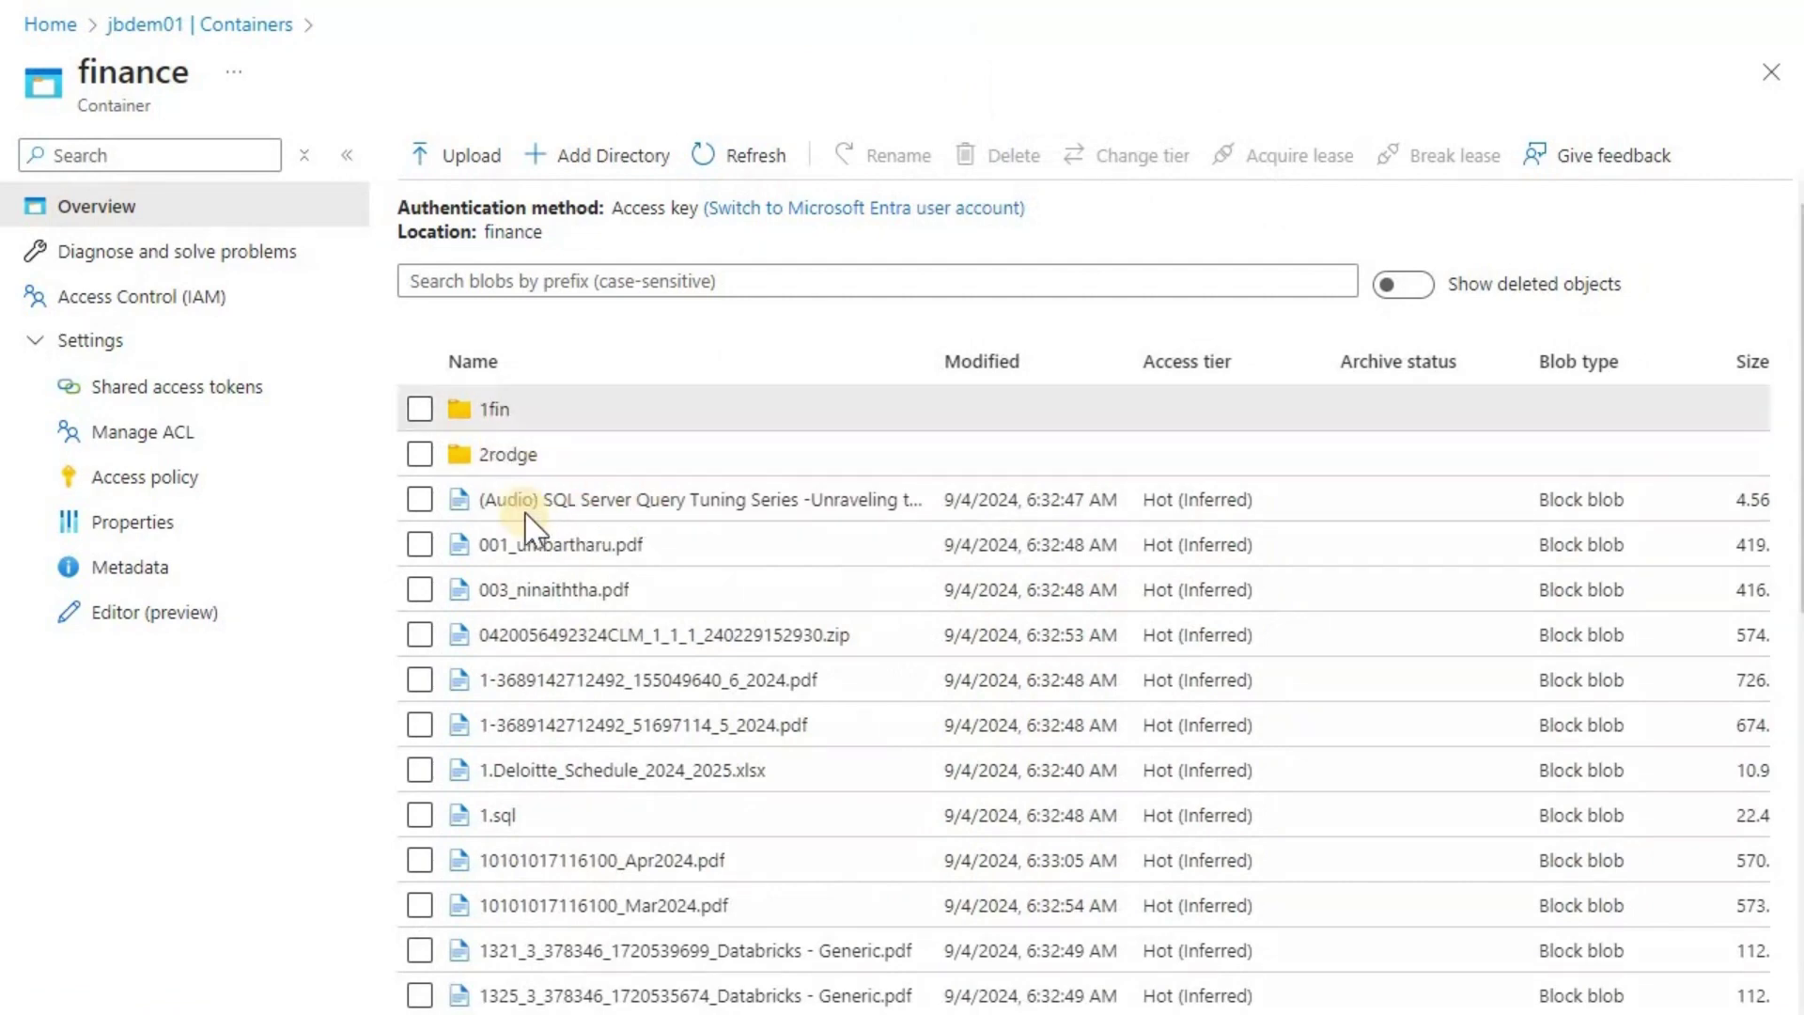